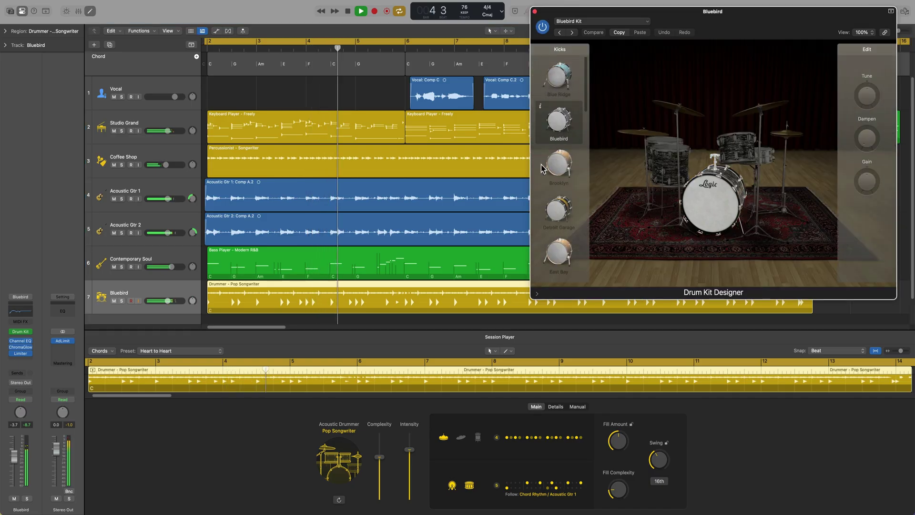
Step: After trying Brooklyn and Detroit Garage, set the kick to East Bay; lower complexity, nudge intensity up
click(555, 165)
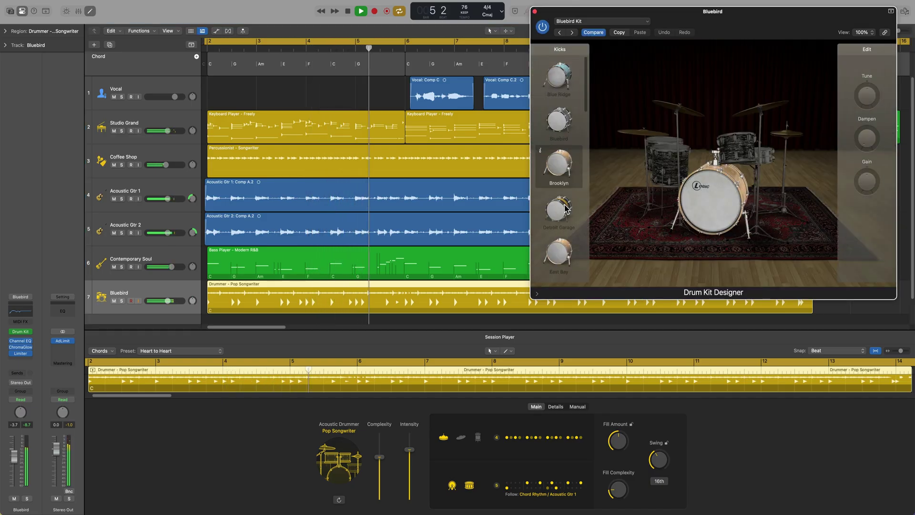
click(565, 208)
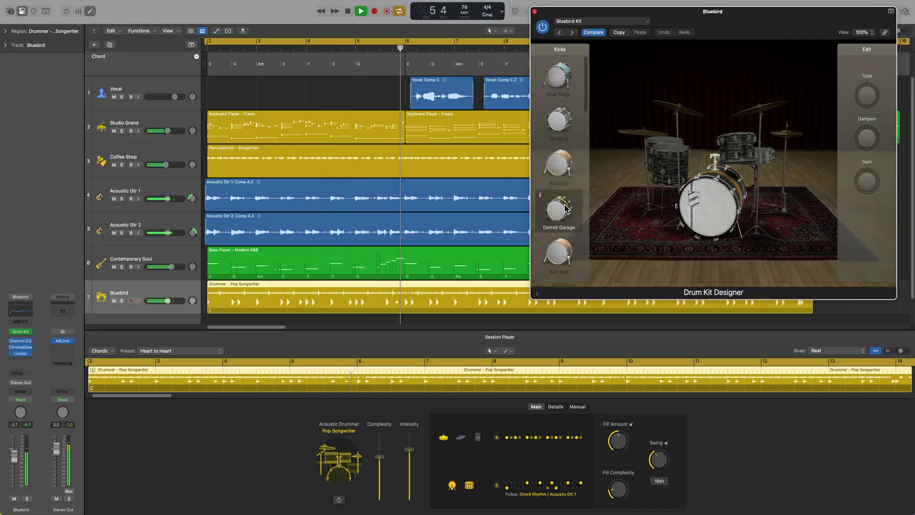
click(570, 252)
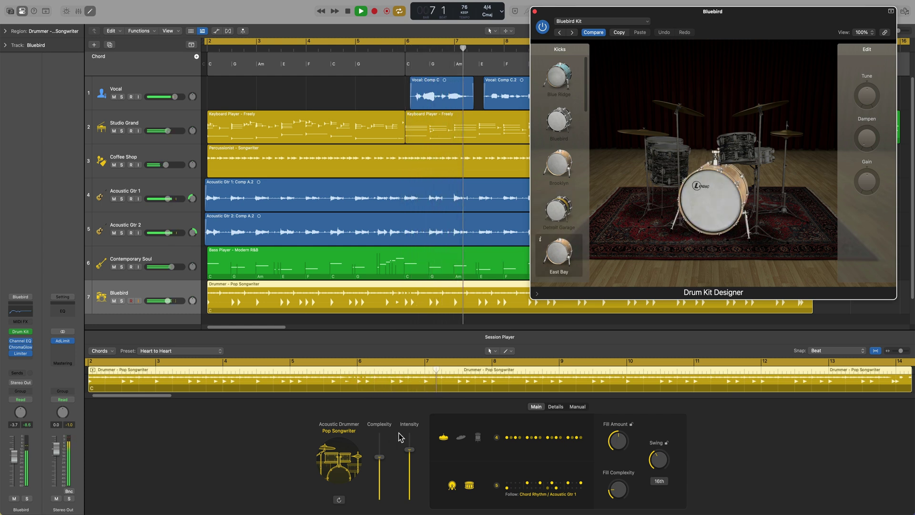
drag(379, 456, 380, 475)
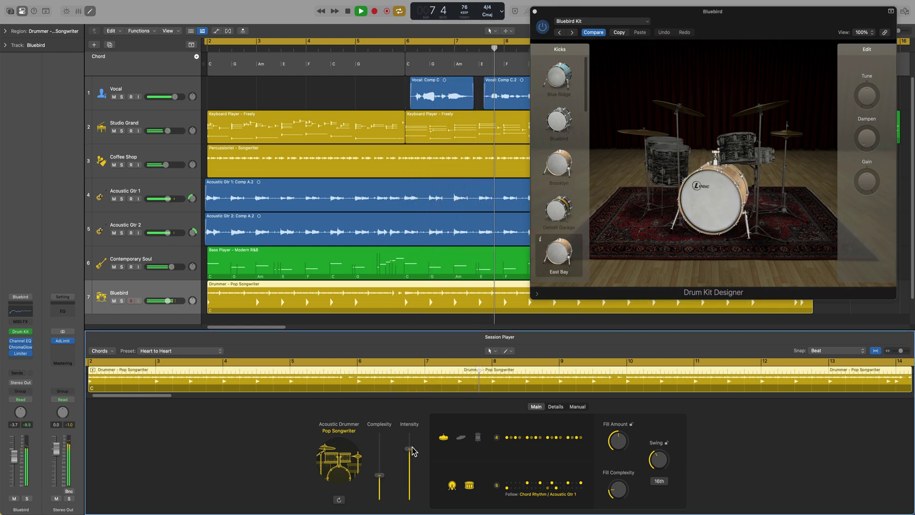
drag(413, 449, 413, 446)
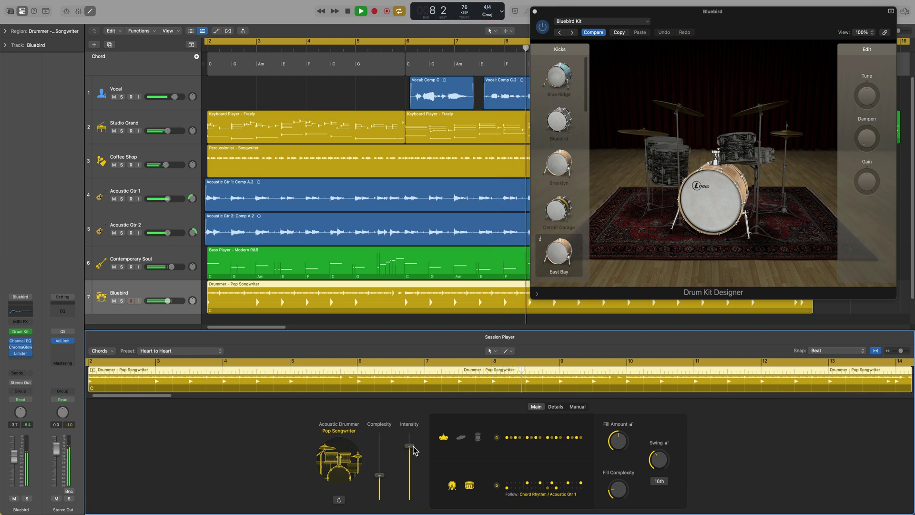
Step: Make the drummer follow the rhythm of Acoustic Gtr 2
click(560, 498)
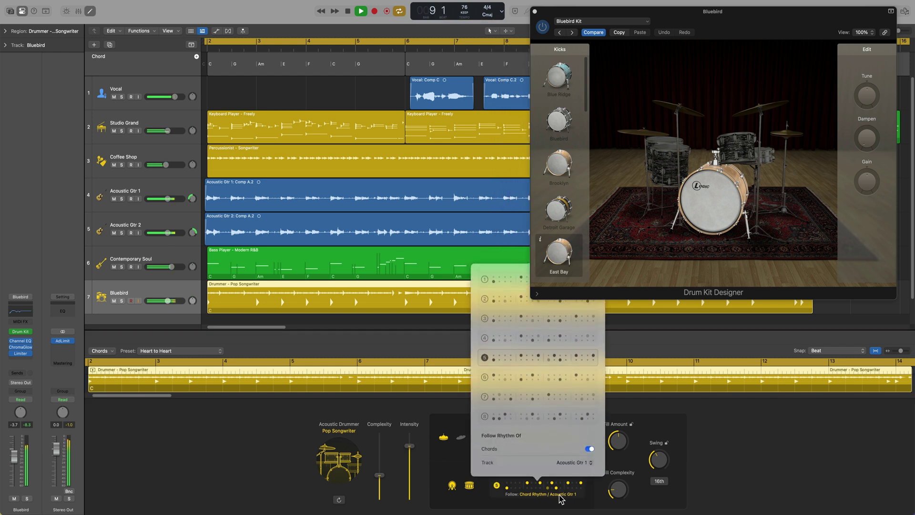
click(580, 465)
click(572, 471)
click(729, 459)
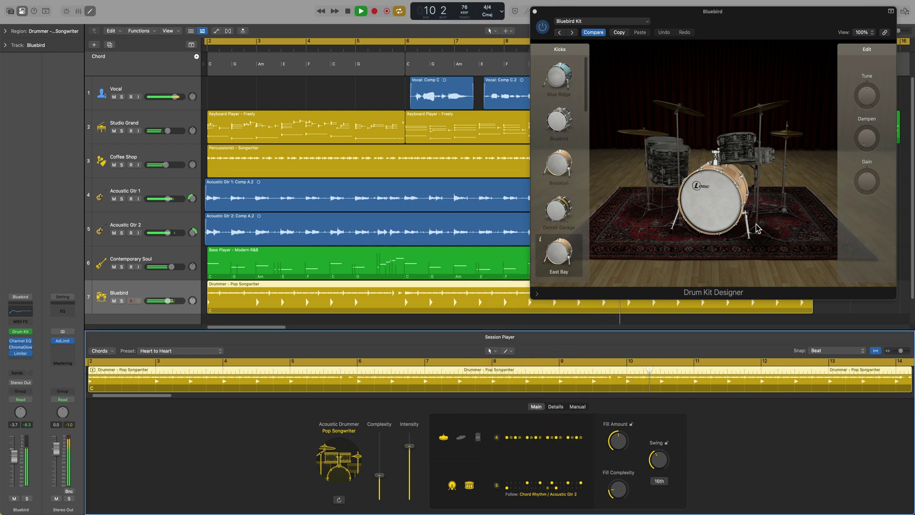
Step: Swap the snare to East Bay with +3 dB gain, then return to the full kit view
click(771, 155)
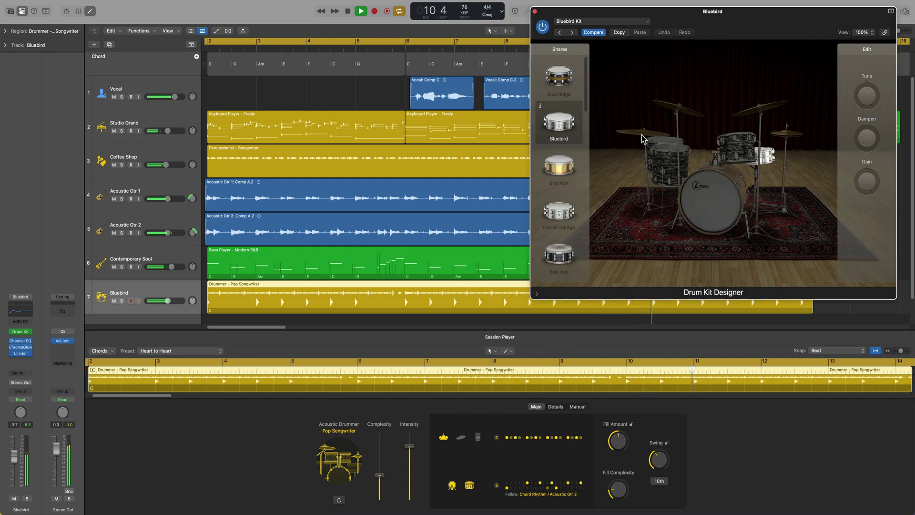
click(568, 253)
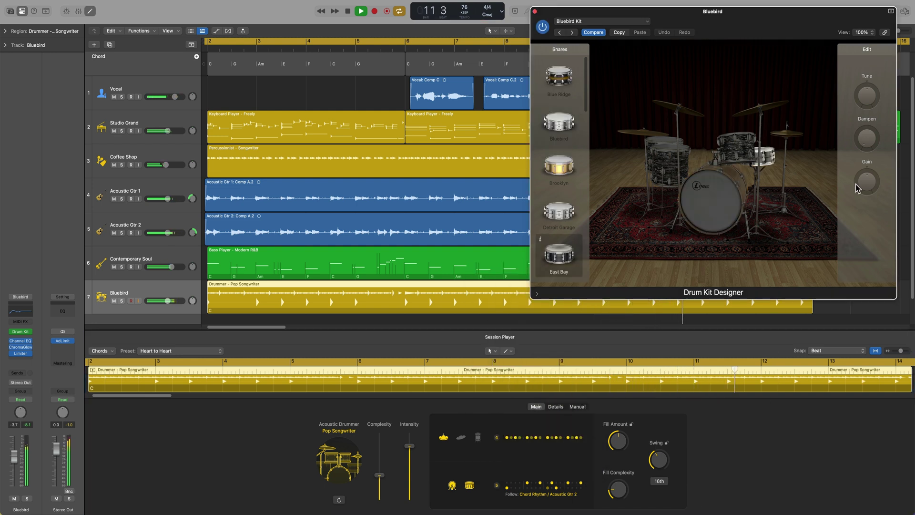
drag(859, 187, 873, 177)
mouse_move(870, 139)
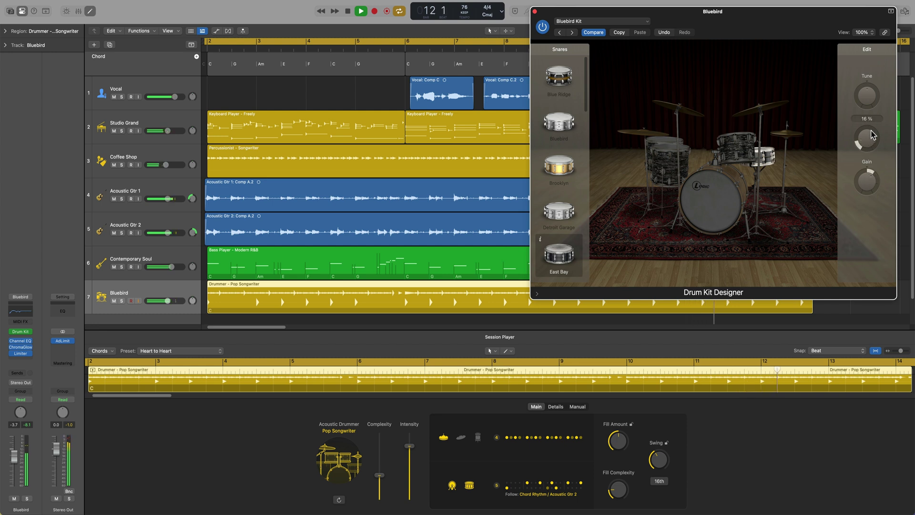
click(739, 143)
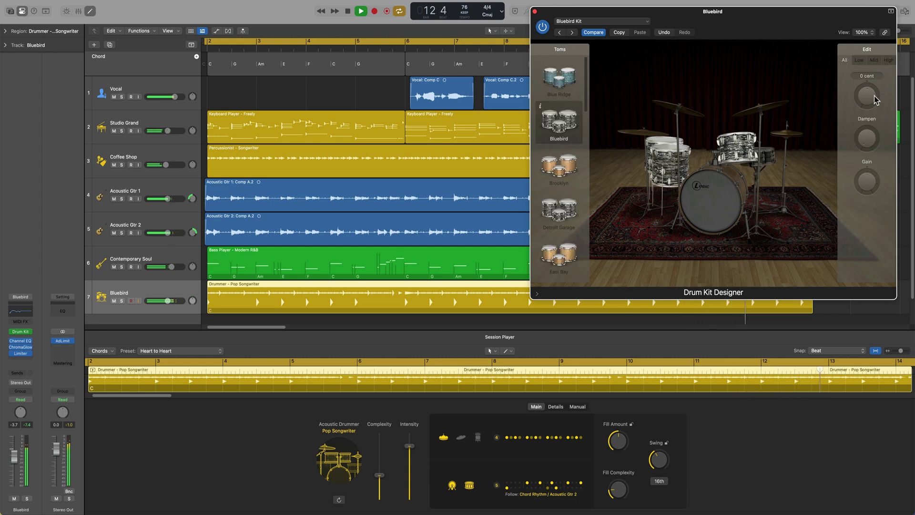
click(806, 98)
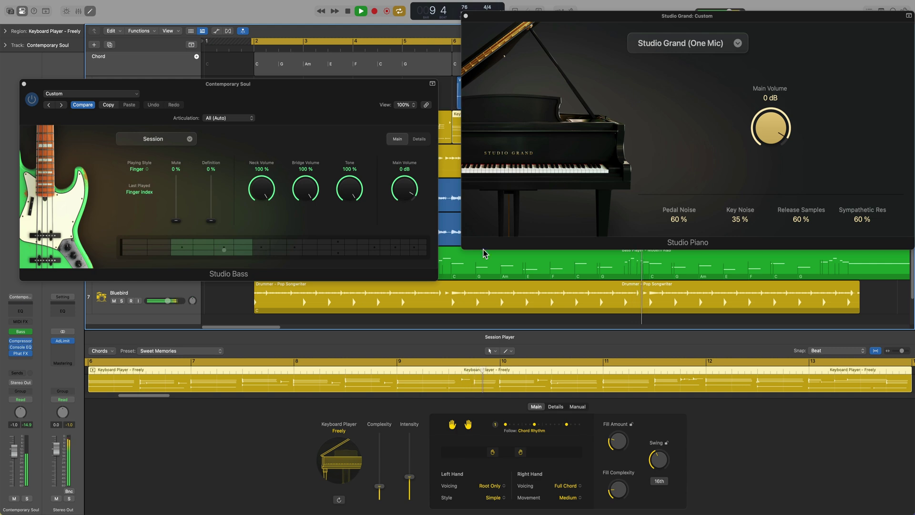
click(526, 454)
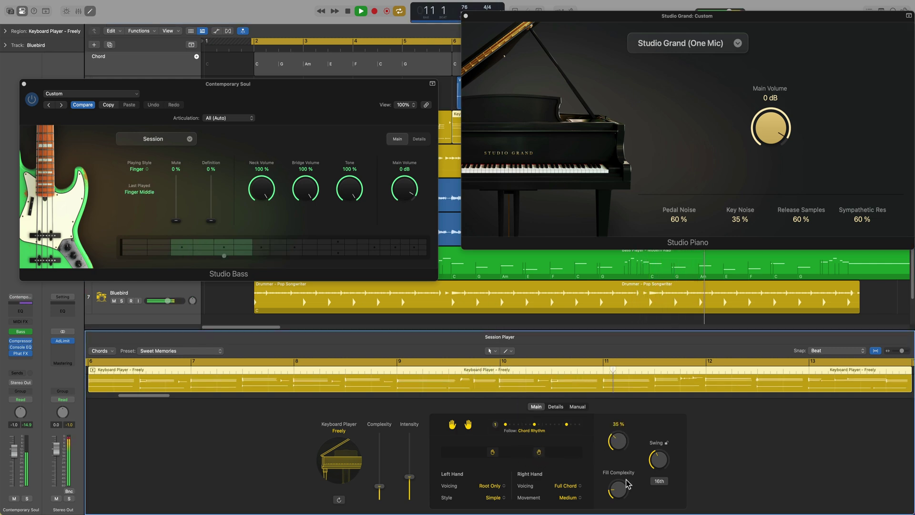
mouse_move(631, 485)
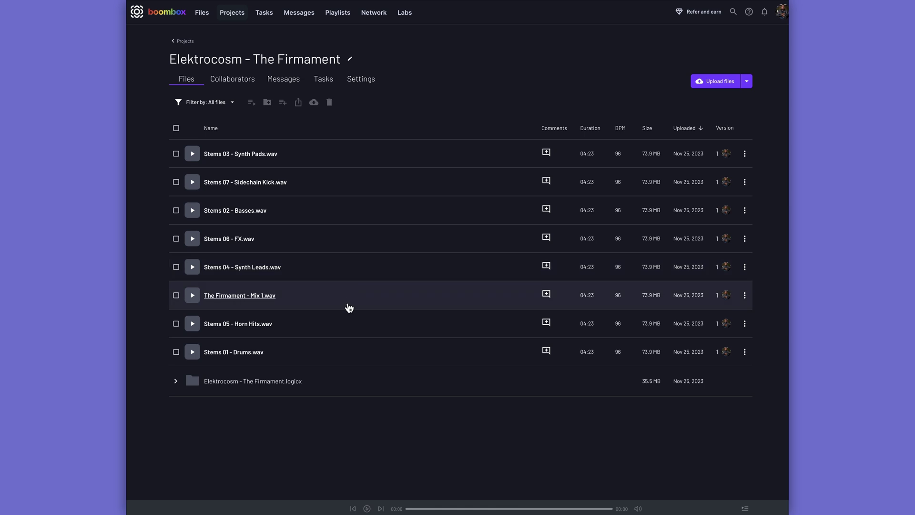
Step: Expand the .logicx project folder, then create a new inbox folder named Mix
click(175, 384)
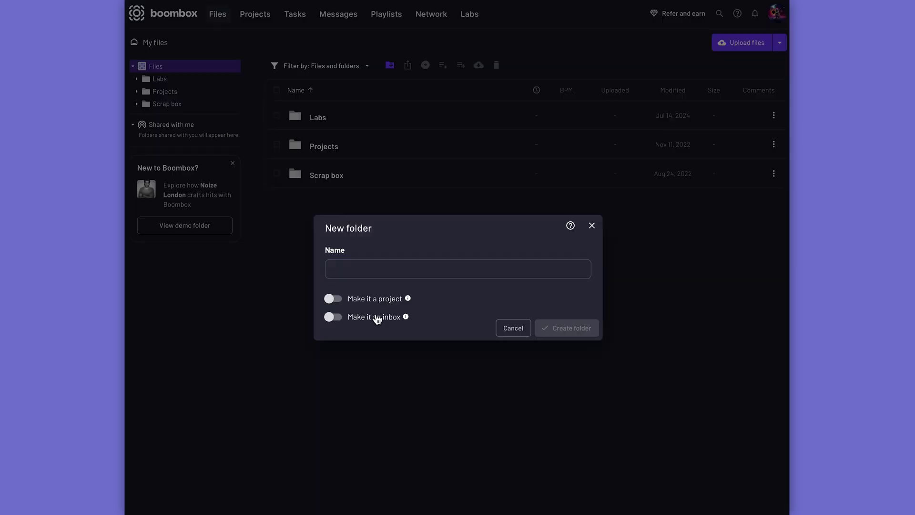
click(378, 318)
click(378, 267)
text(Mix)
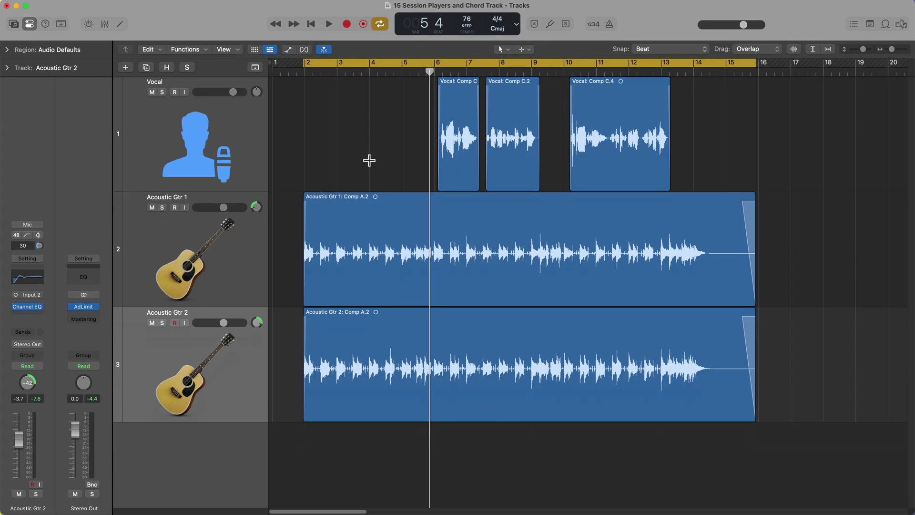
Step: For a new track, compare the bass and keyboard Session Players and settle on the Drummer
key(super+Up)
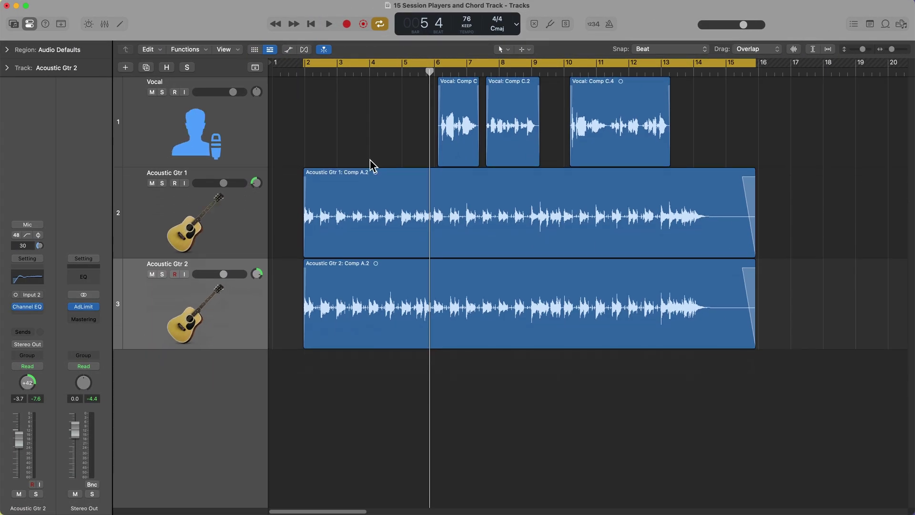
click(126, 69)
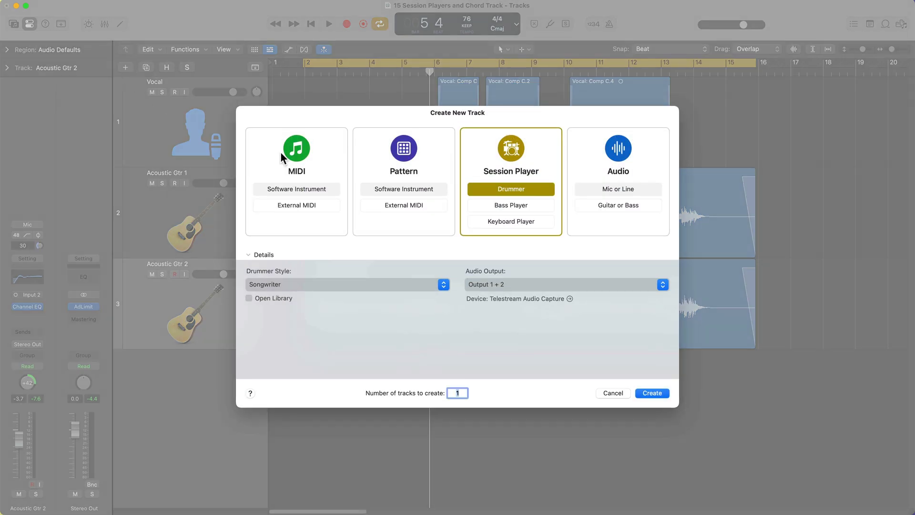
click(522, 169)
click(533, 206)
click(534, 222)
click(528, 189)
click(531, 206)
click(533, 228)
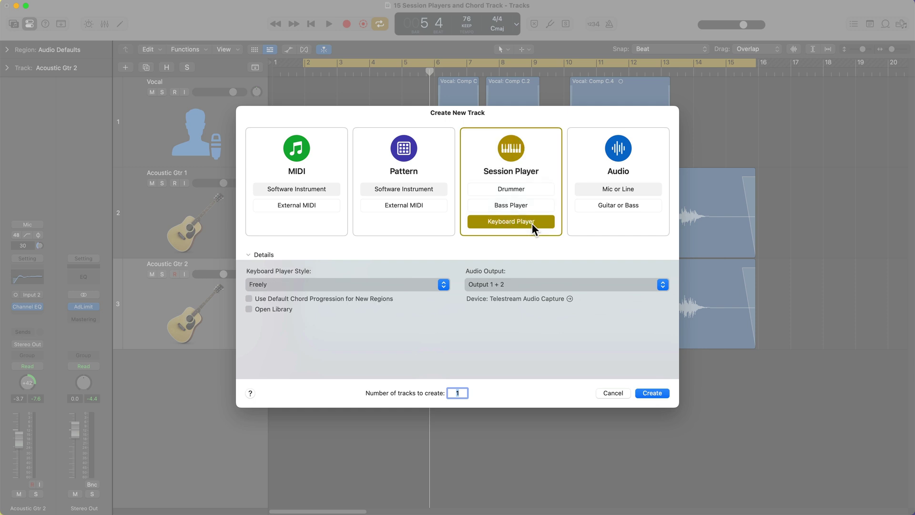
click(531, 191)
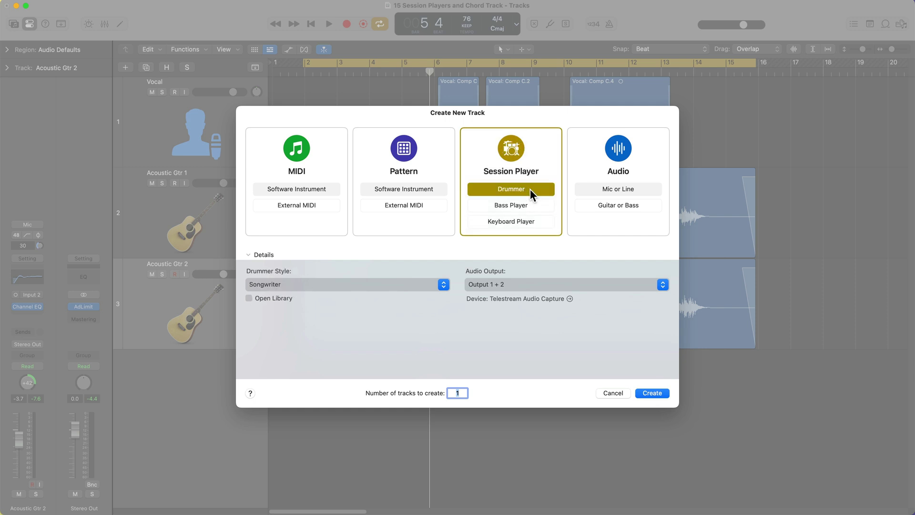
Step: Set the new drummer's style to Pop Songwriter
click(352, 286)
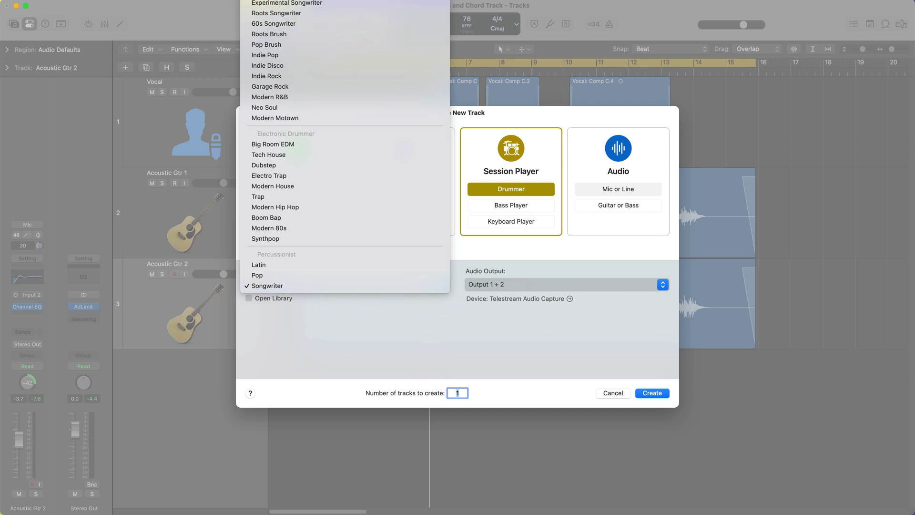
click(274, 5)
click(307, 285)
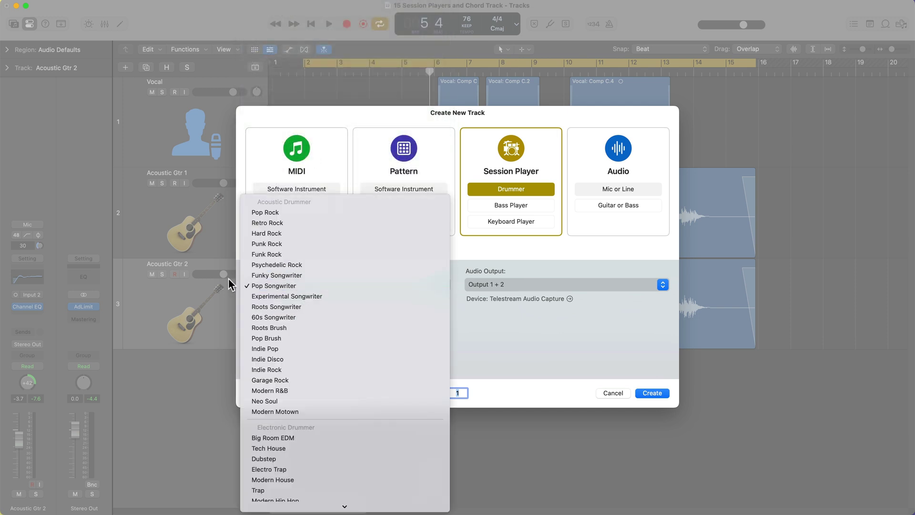
click(306, 285)
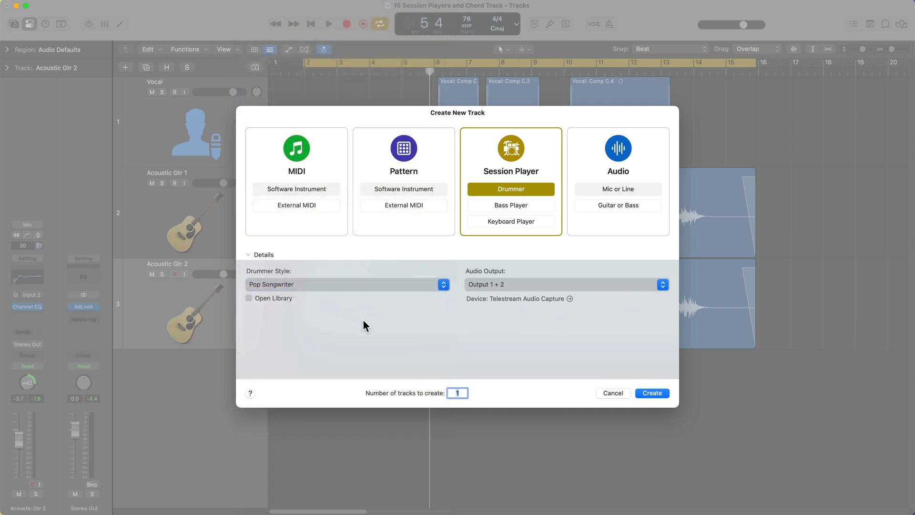
Step: Create the Bluebird drummer track and move it up to second place in the track list
key(Return)
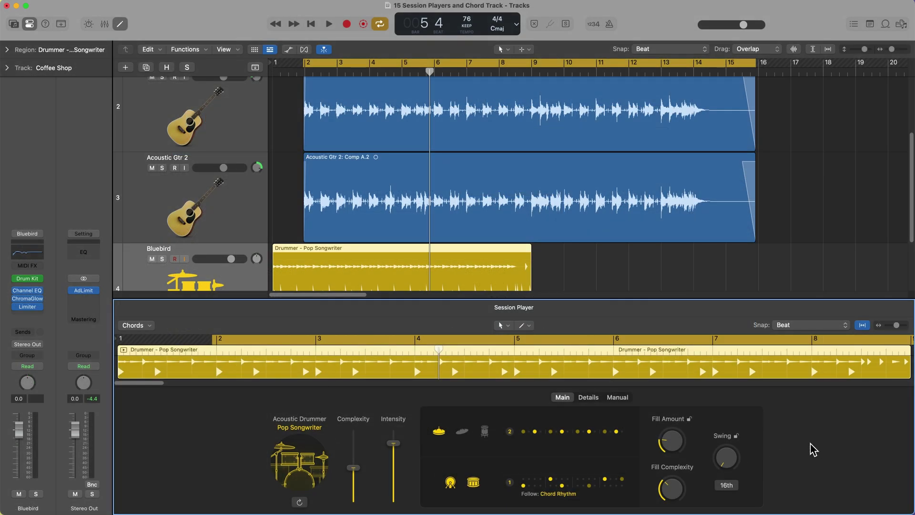
key(e)
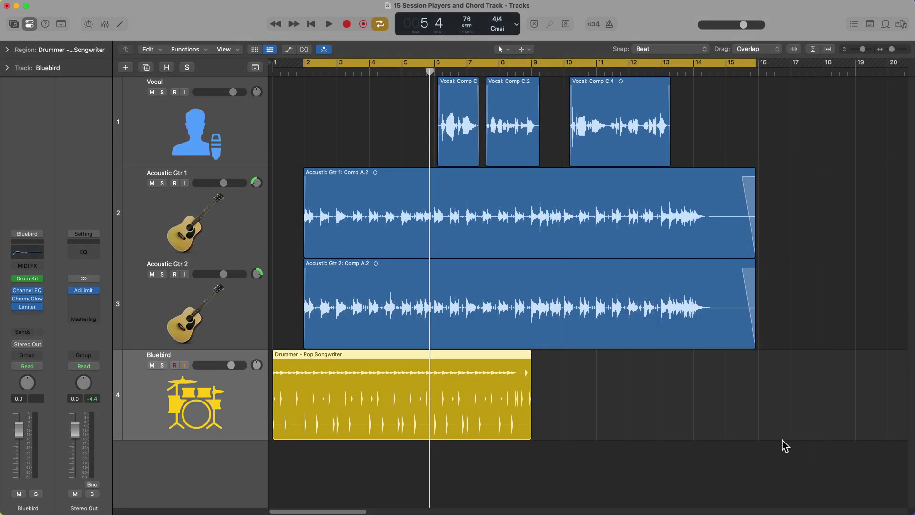
click(748, 437)
click(391, 394)
drag(253, 394, 235, 211)
Step: Make the Pop Songwriter region start at bar 2, extend it to bar 14, and select it
click(646, 176)
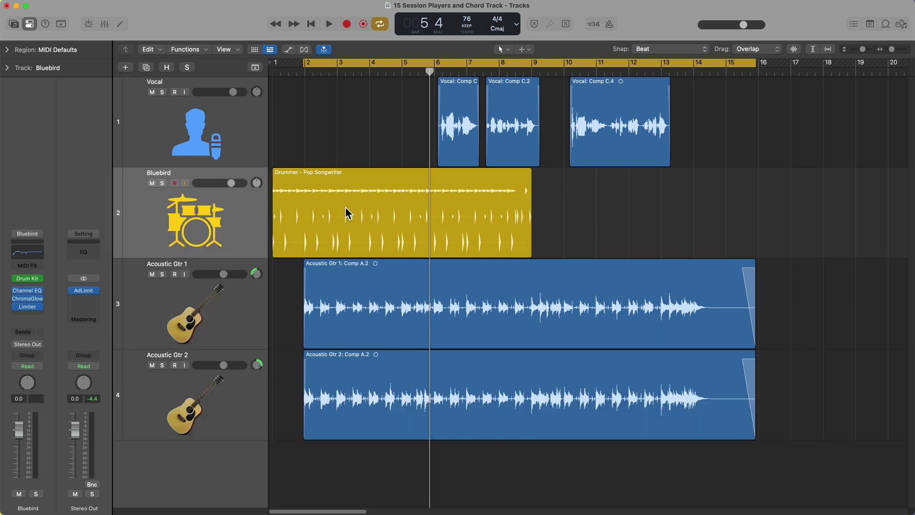
drag(342, 213, 398, 214)
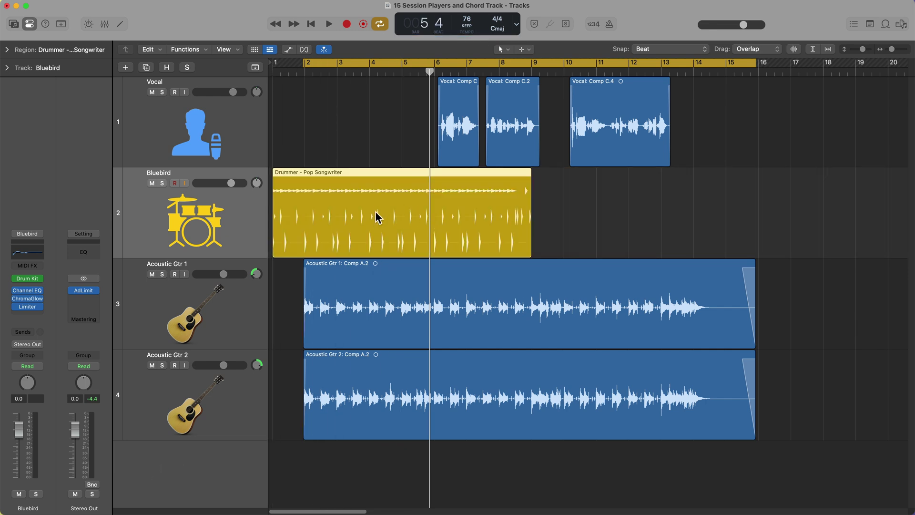
mouse_move(554, 226)
mouse_move(413, 218)
mouse_down()
mouse_move(400, 216)
mouse_move(411, 218)
mouse_up()
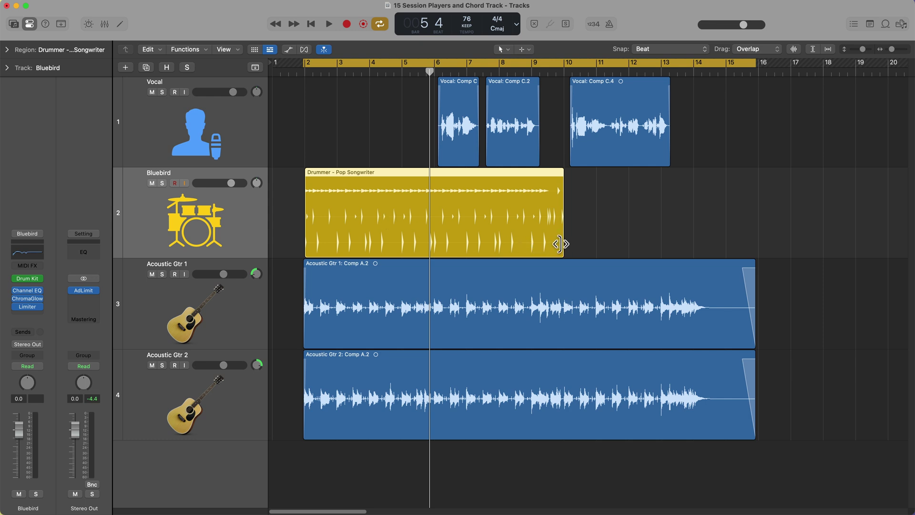
drag(559, 244, 690, 257)
click(737, 221)
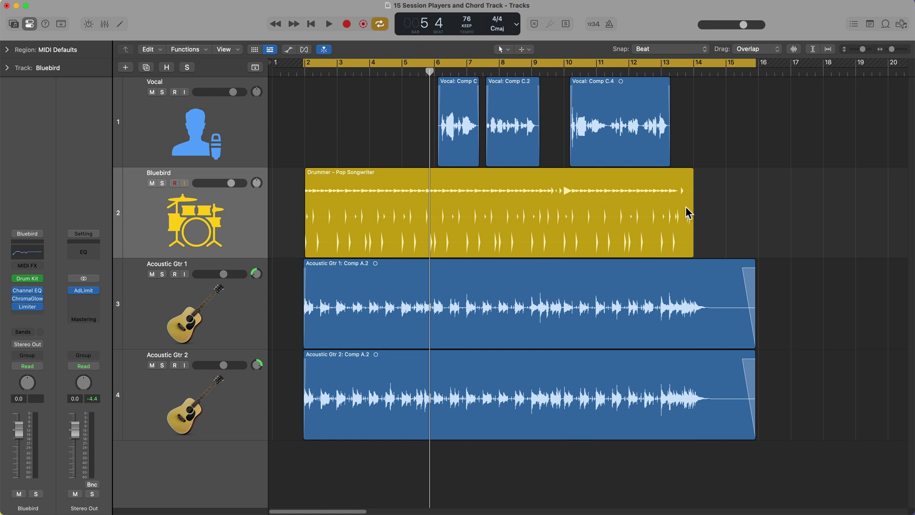
click(603, 217)
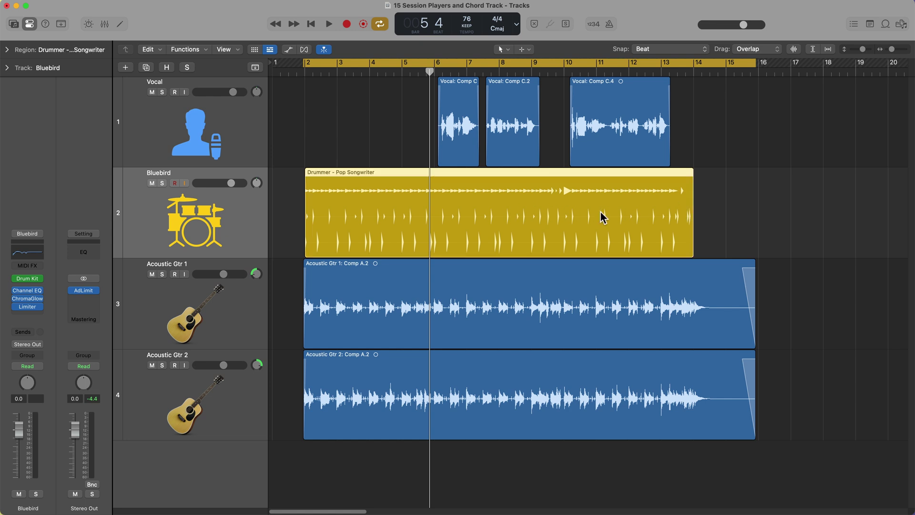
Step: Play the drums while lowering Bluebird's volume to -3.1 dB, then stop and zoom to bars 1–11
key(space)
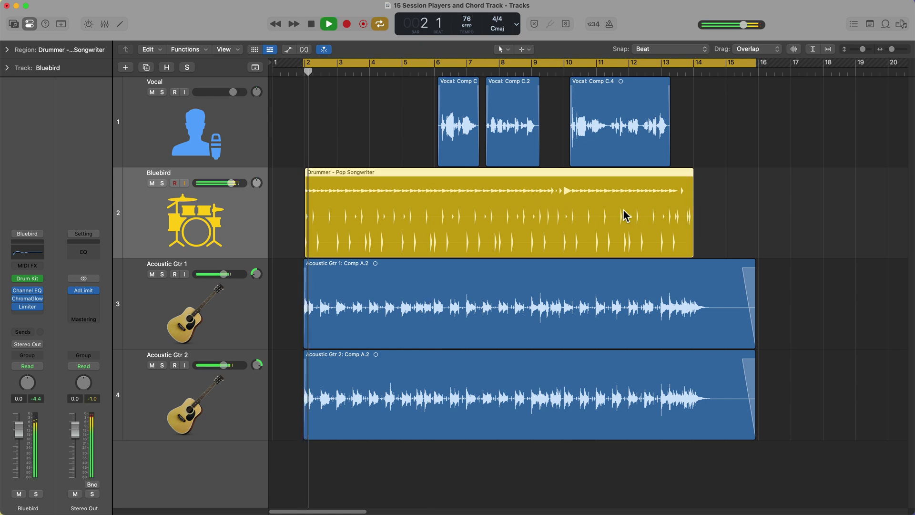
drag(232, 183, 225, 183)
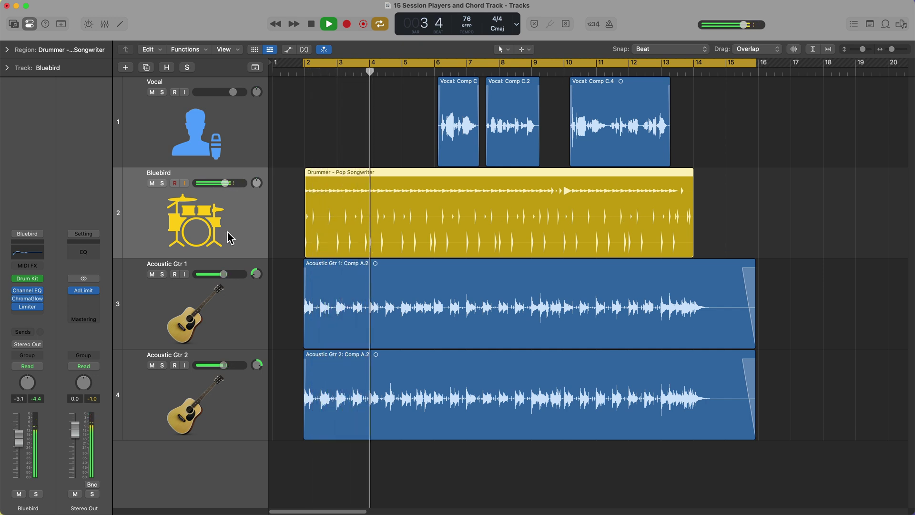
key(super+Right)
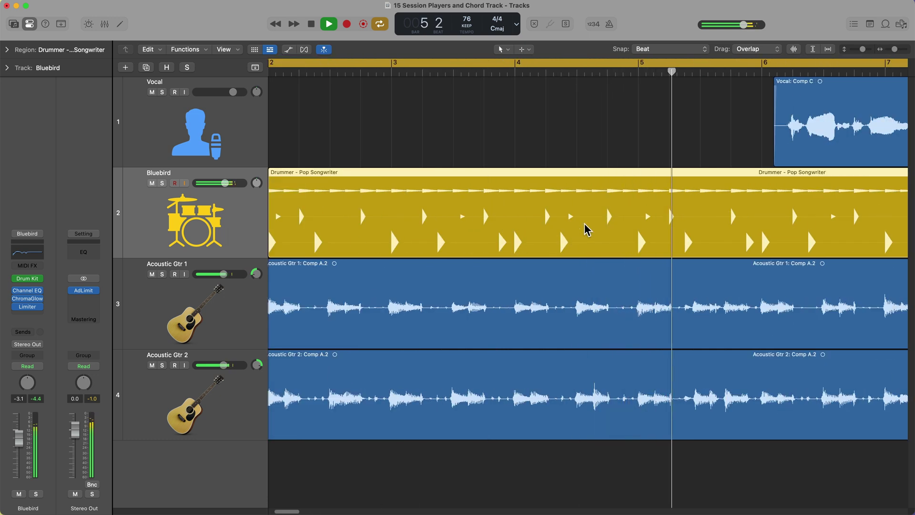
key(space)
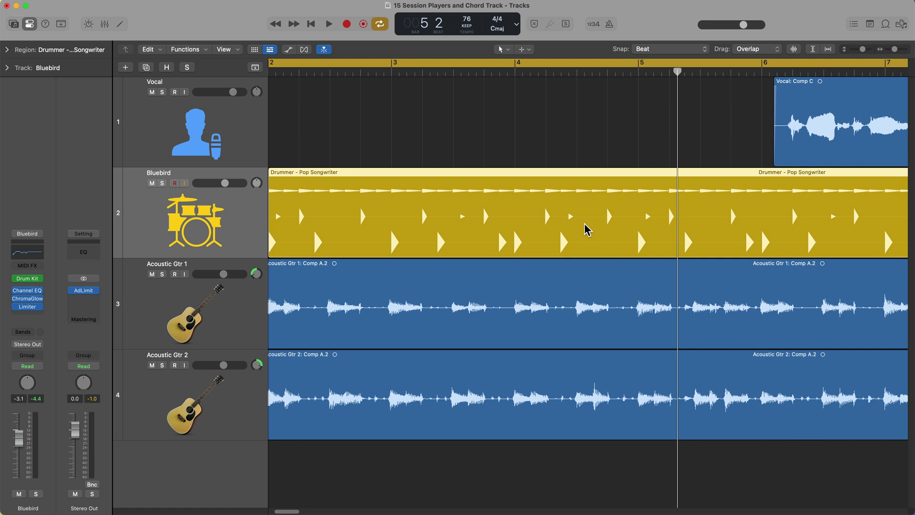
key(super+Right)
key(super+Right)
key(super+Left)
key(super+Left)
key(super+Left)
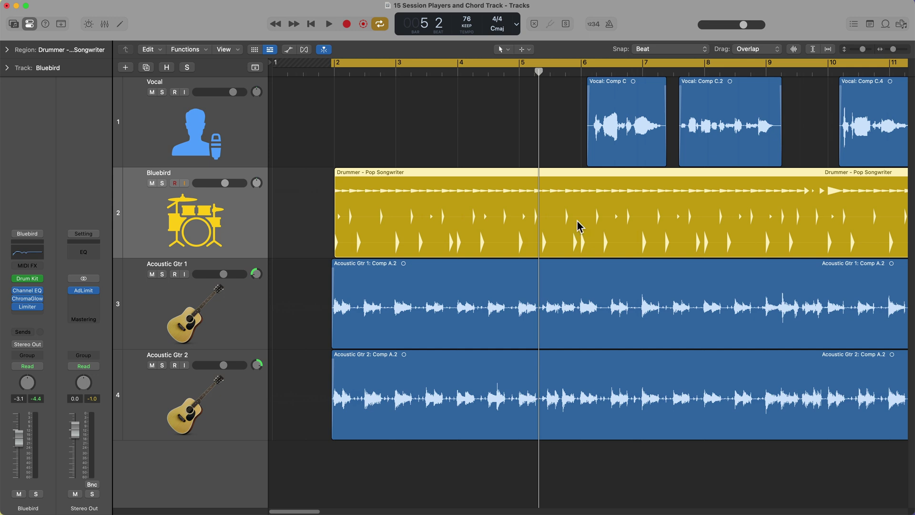
Step: Open the Drummer region in the Session Player editor
double_click(579, 227)
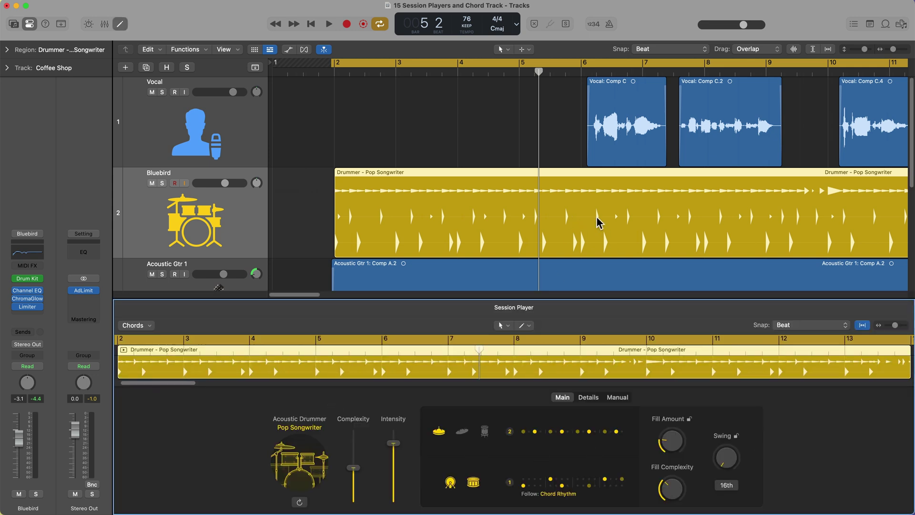
double_click(599, 223)
double_click(581, 219)
key(e)
click(321, 202)
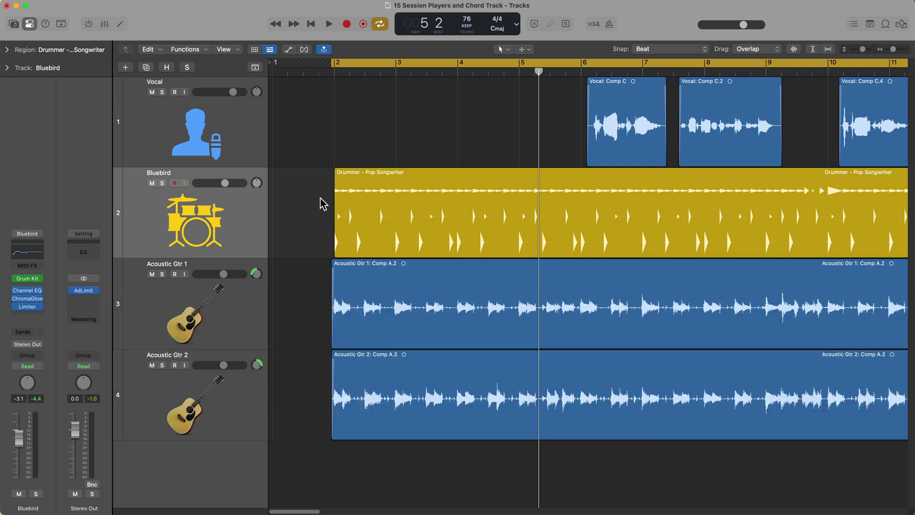
click(407, 217)
double_click(405, 219)
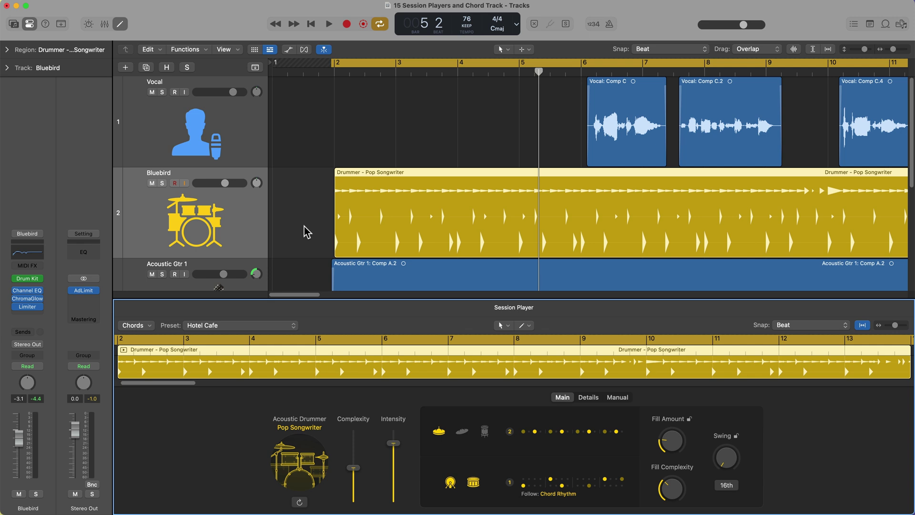
Step: Audition the Aurora drummer preset with the Vocal track muted
click(262, 326)
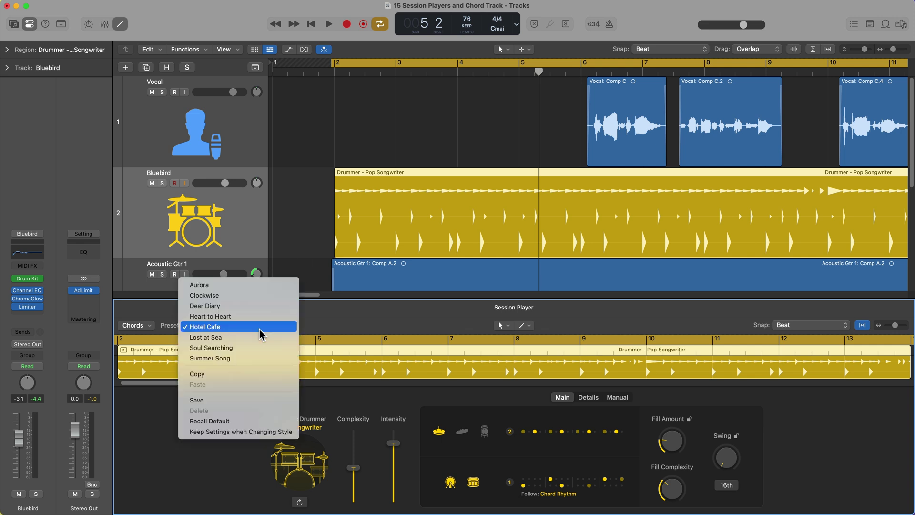
click(239, 286)
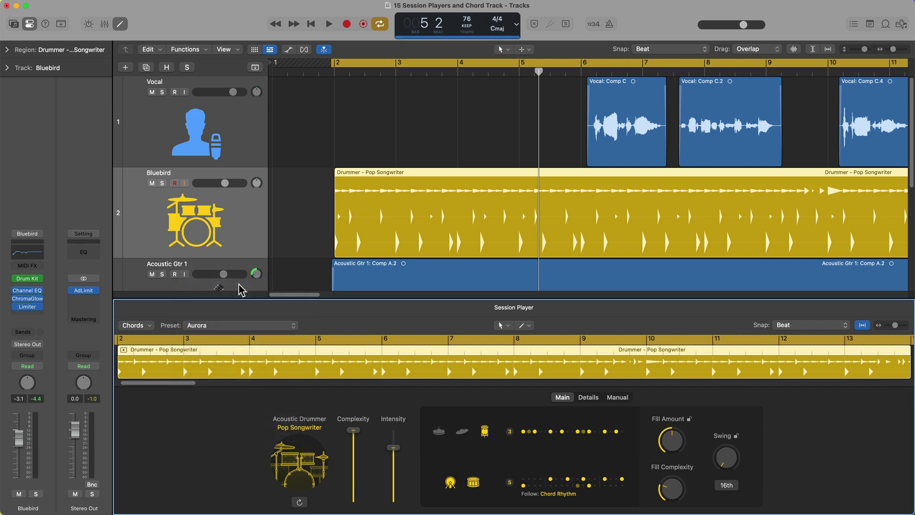
key(space)
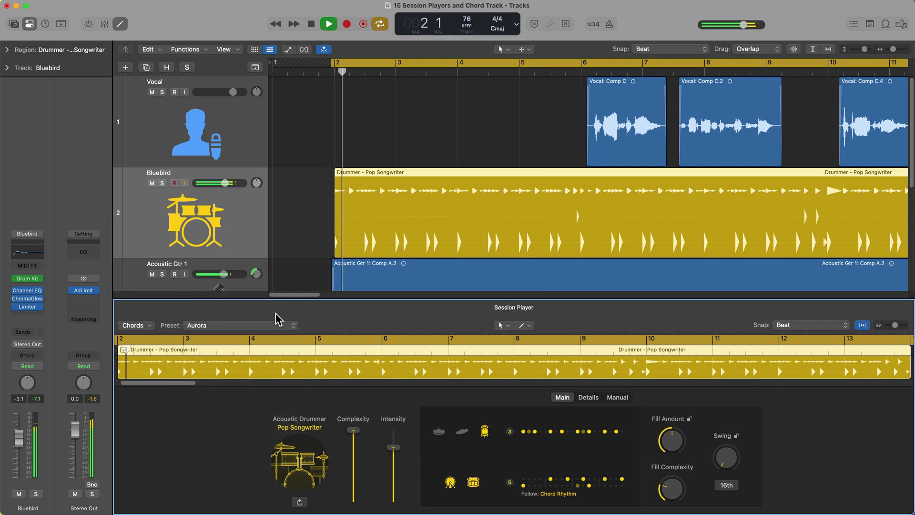
click(151, 92)
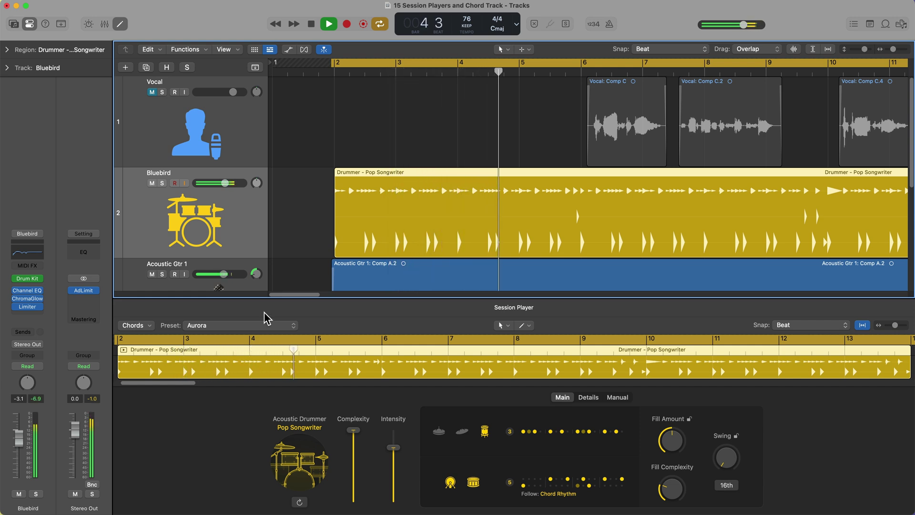
key(space)
Step: Try the Clockwise preset, settle on Heart to Heart, and solo the Bluebird track
click(240, 325)
click(240, 340)
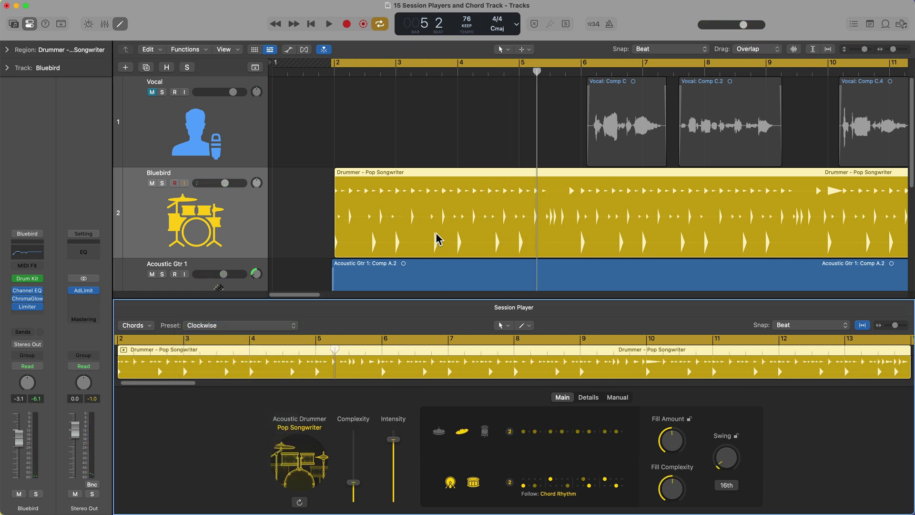
key(space)
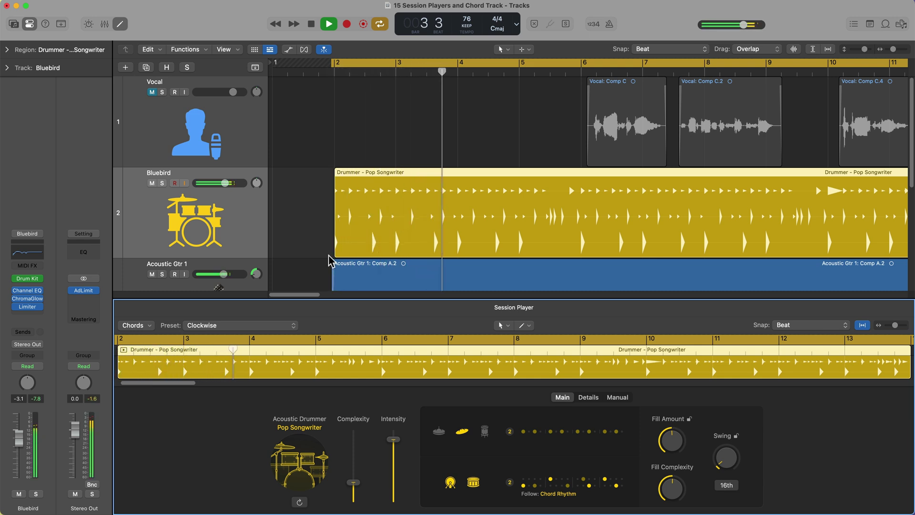
click(269, 325)
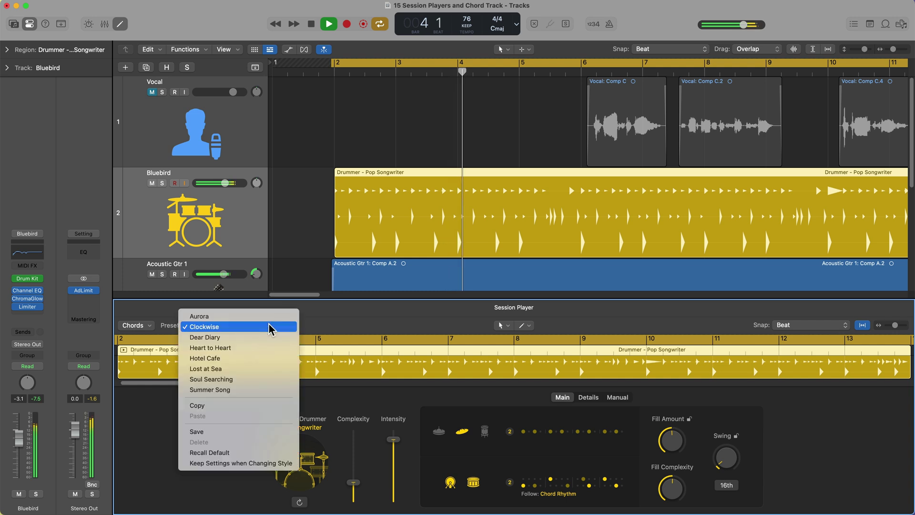
click(265, 349)
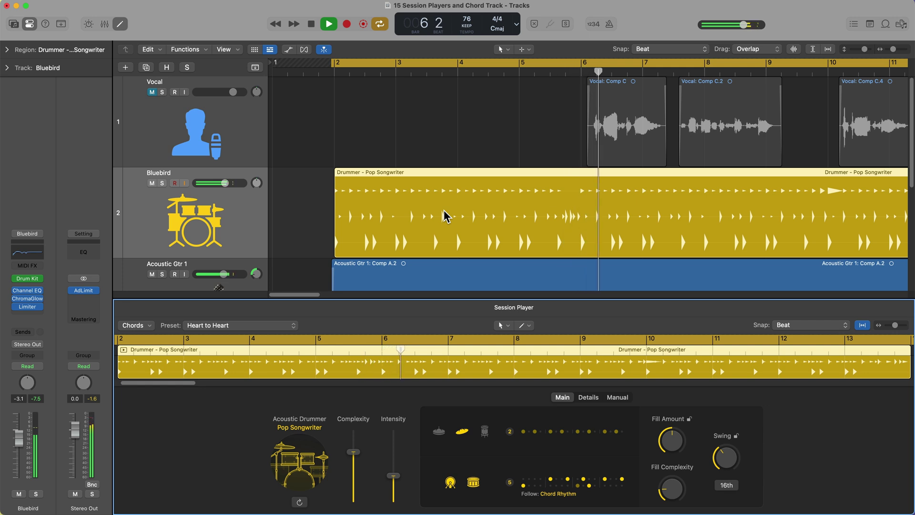
key(s)
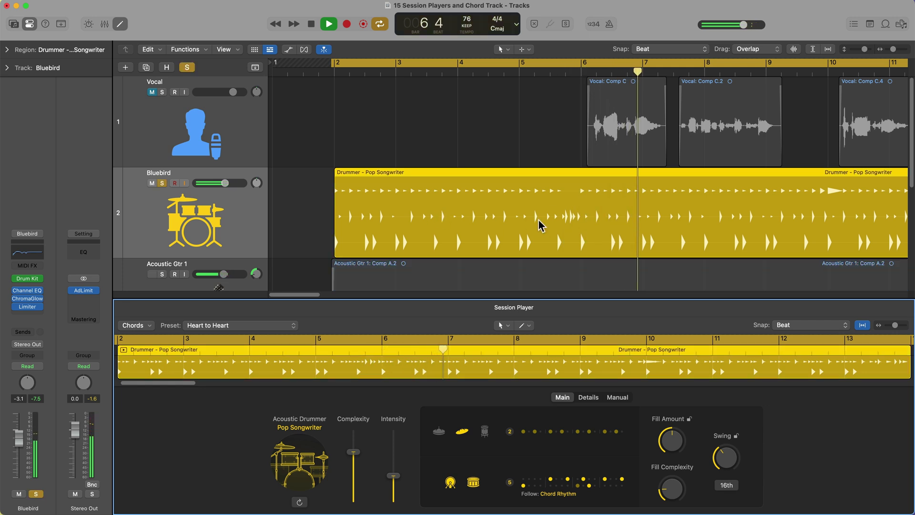
key(space)
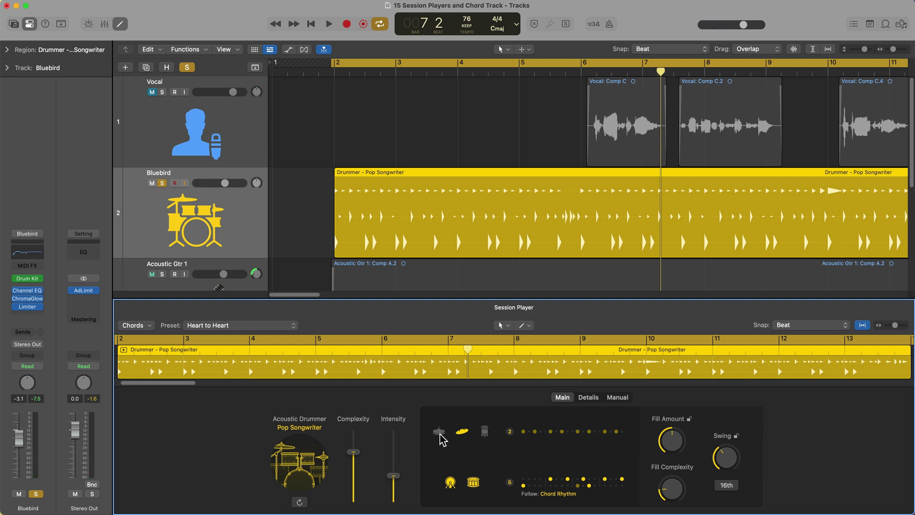
Step: After comparing shaker and tambourine, set the top percussion part to hi-hat and audition it
click(484, 432)
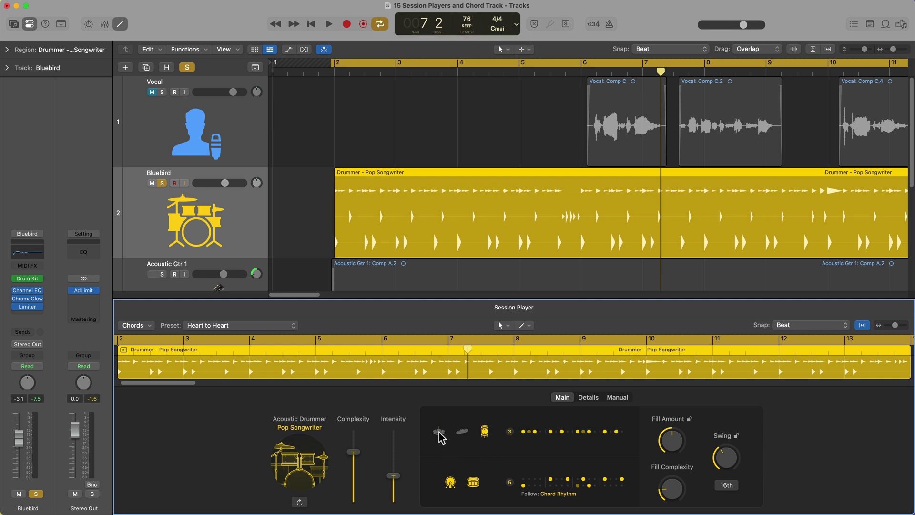
click(438, 432)
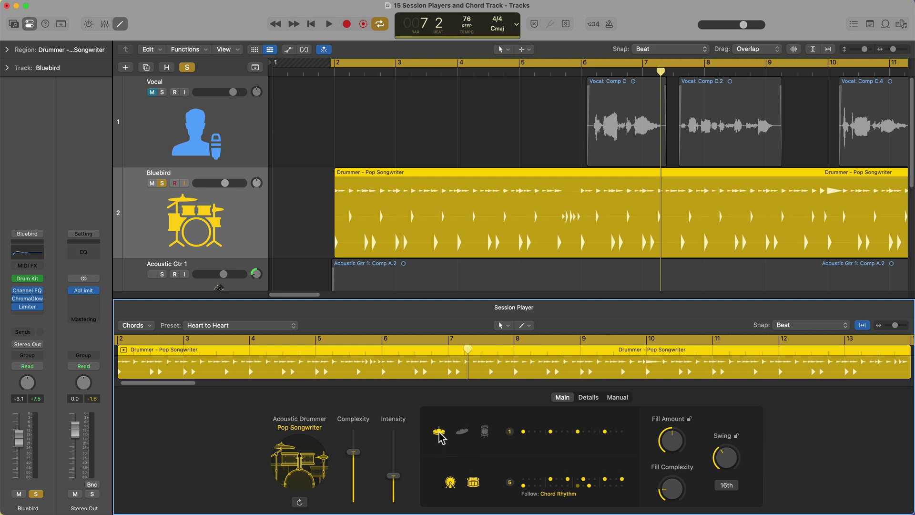
click(463, 433)
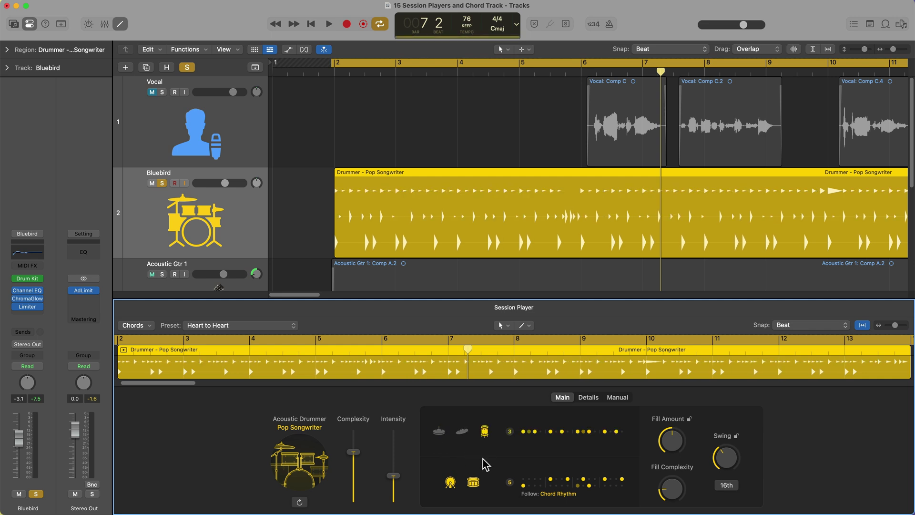
click(438, 432)
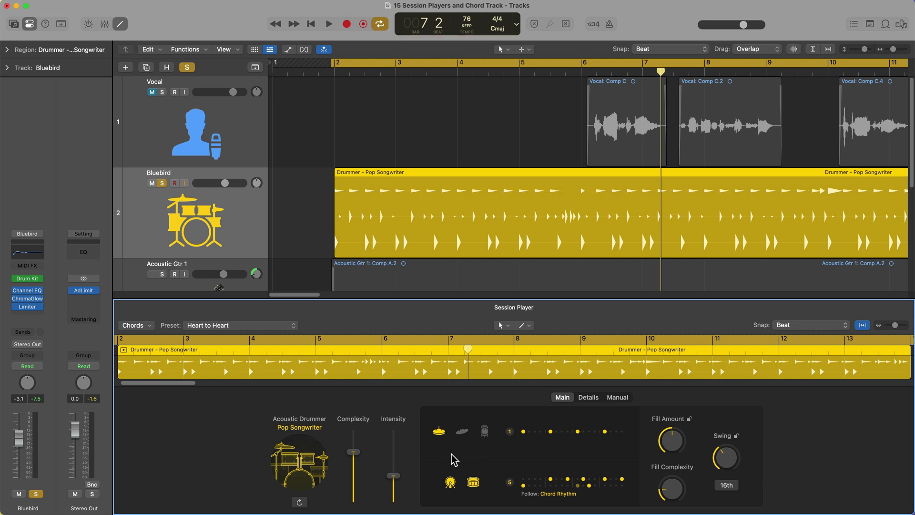
key(space)
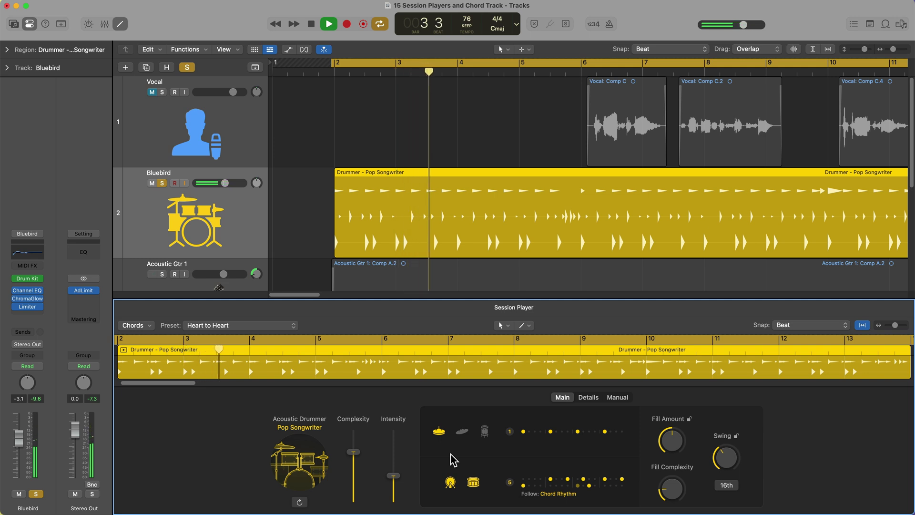
key(space)
Step: Raise the drummer's intensity, lower complexity slightly, and play back the result
drag(394, 476, 415, 453)
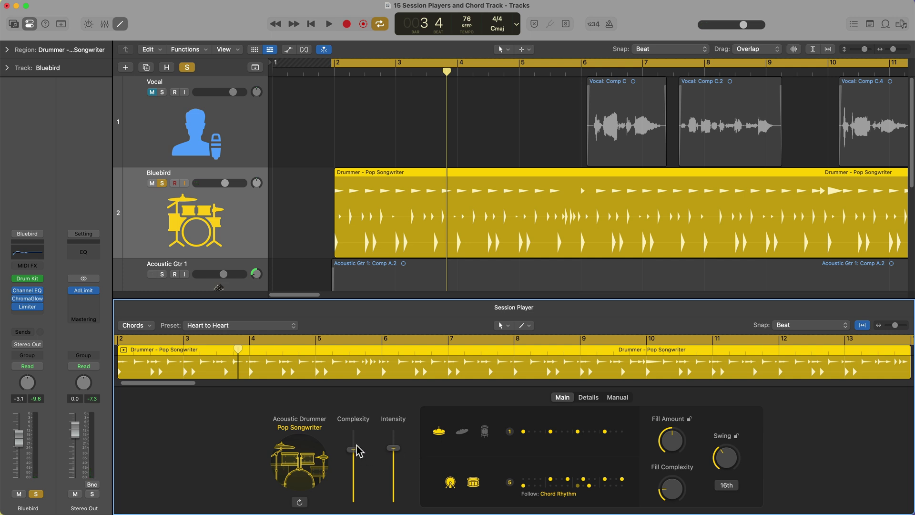
drag(355, 452, 383, 462)
key(space)
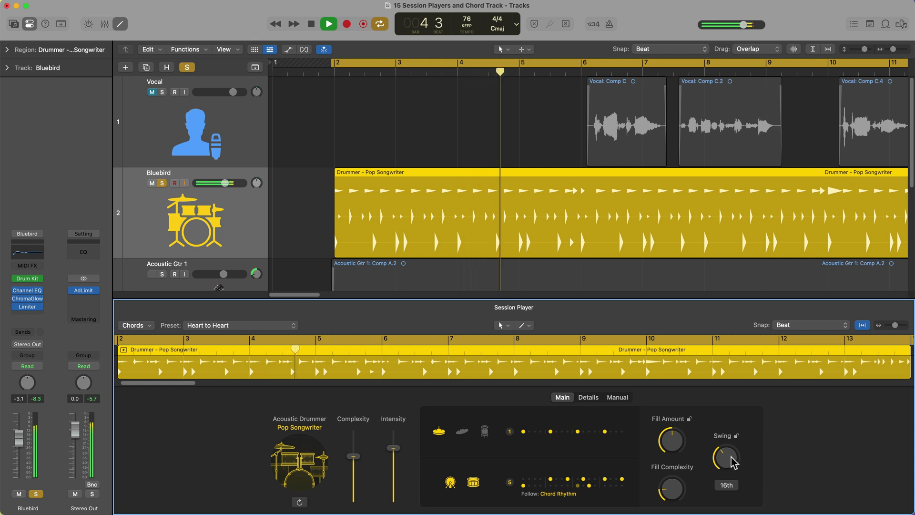
Step: Switch the hi-hat to pattern 4 and play it back
key(space)
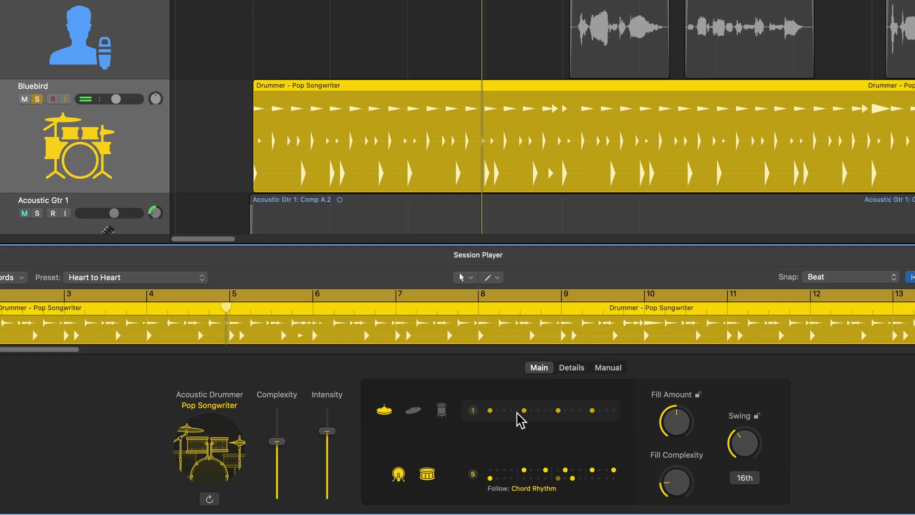
click(547, 432)
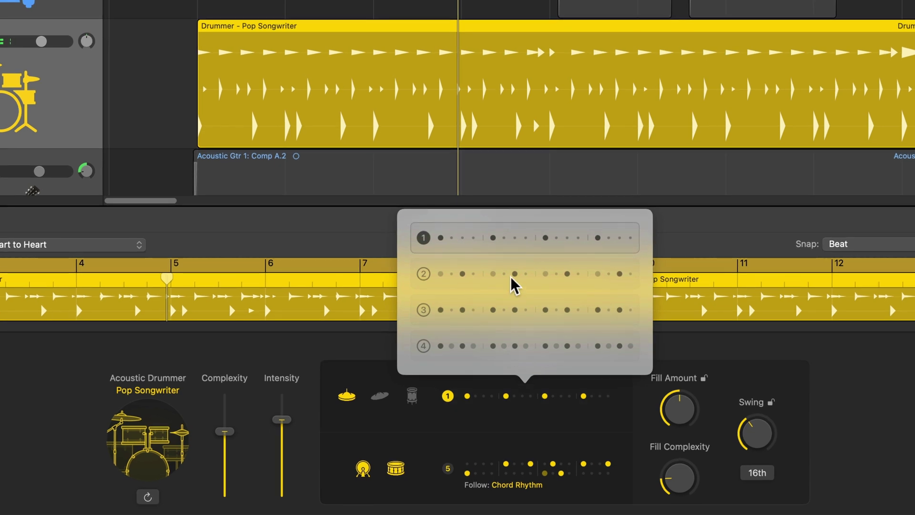
click(494, 348)
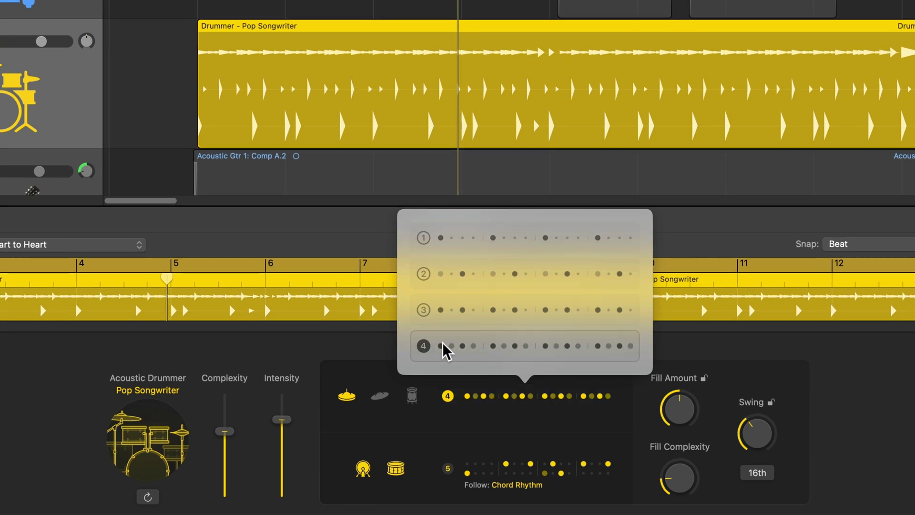
click(865, 381)
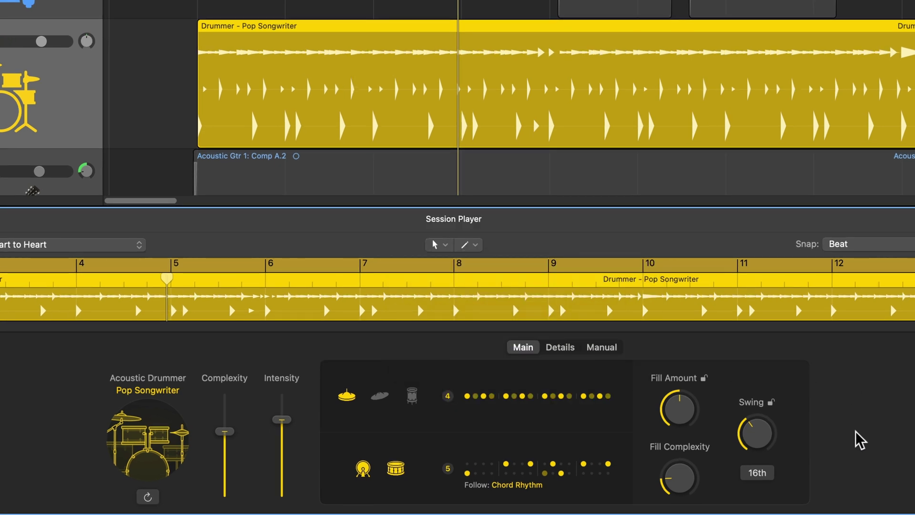
key(space)
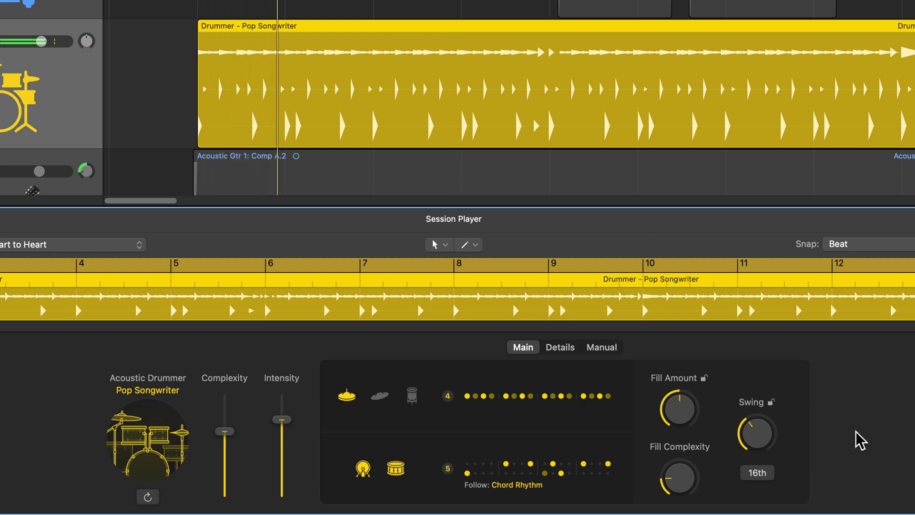
Step: Set the drummer's swing to about 61 %
click(582, 400)
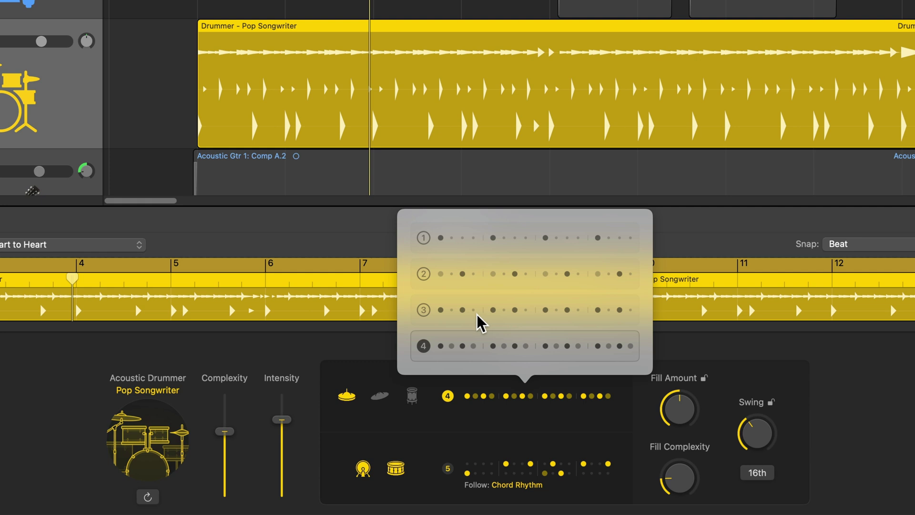
click(869, 387)
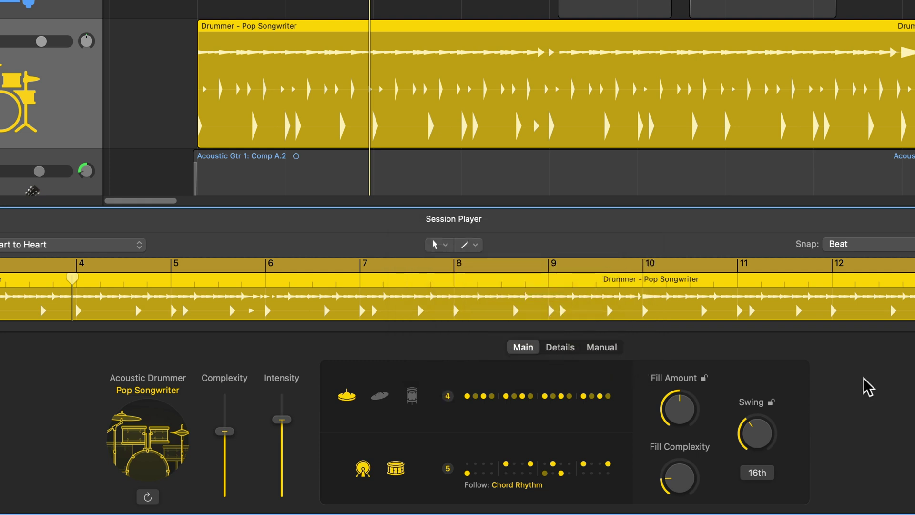
drag(760, 439, 805, 347)
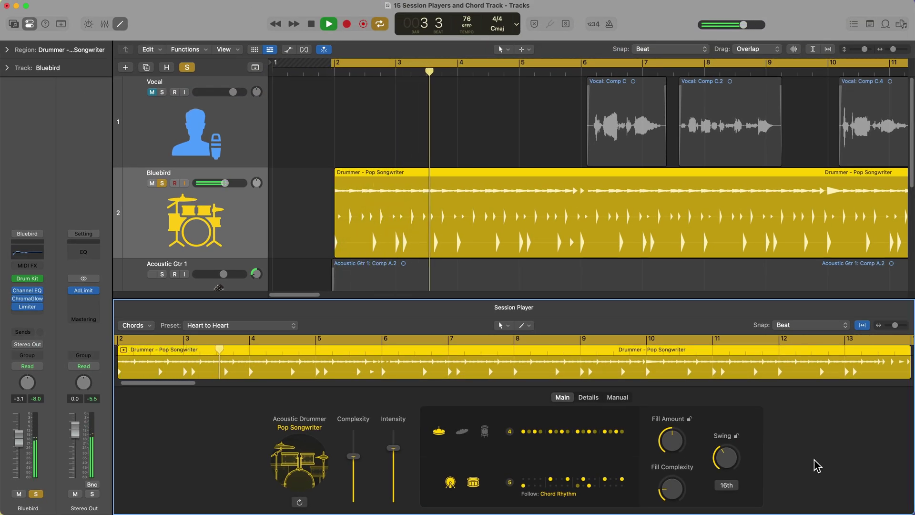
Step: Unsolo Bluebird, shrink the lanes to fit all four tracks, and stop playback at bar 7
click(162, 183)
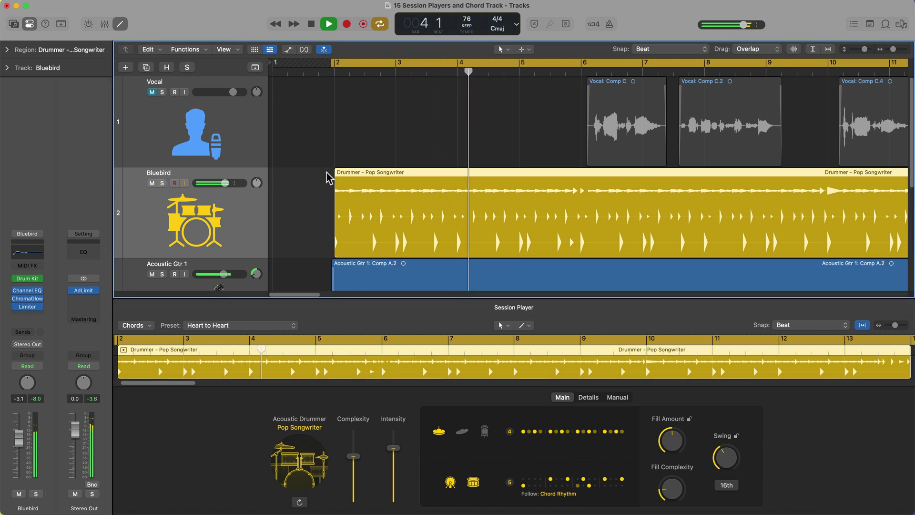
key(super+Up)
key(super+Up)
key(super+Up)
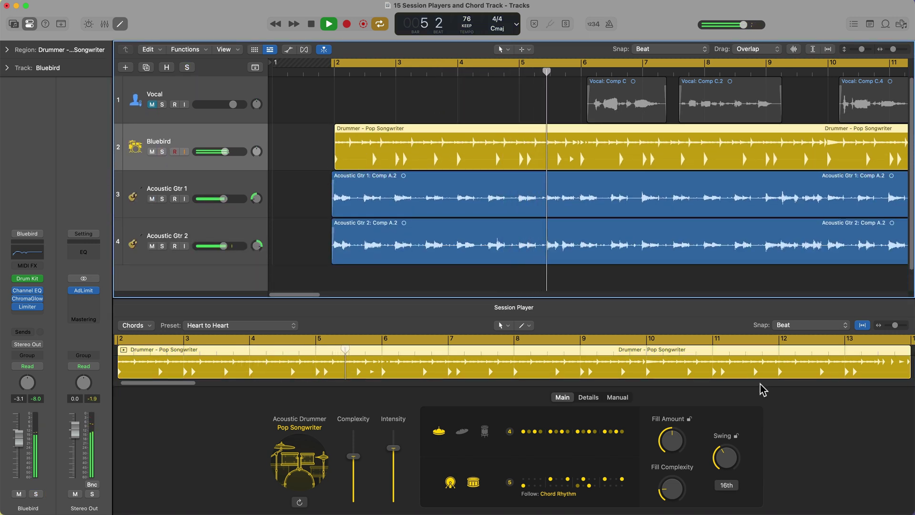
click(758, 419)
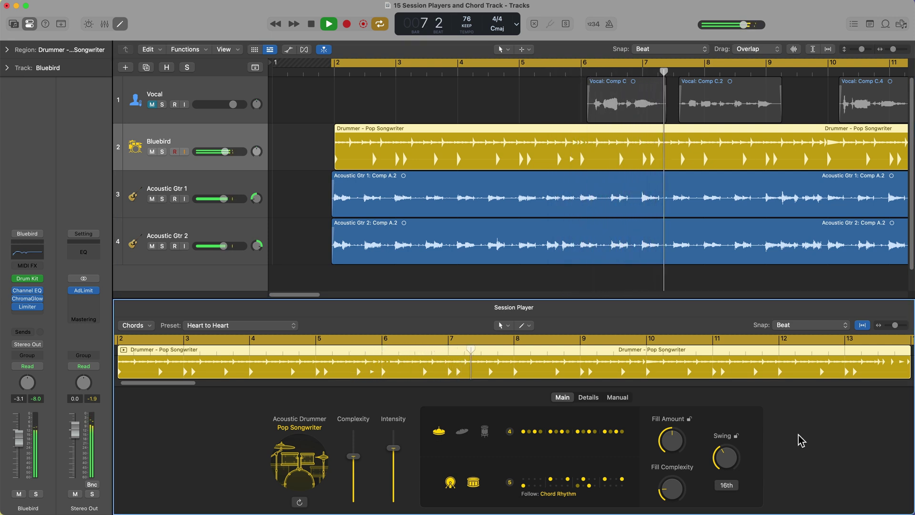
key(space)
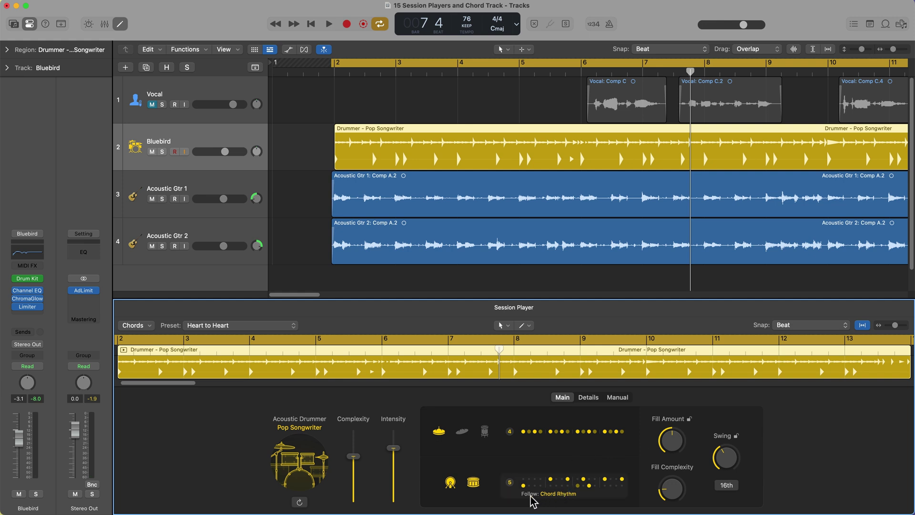
Step: Have the kick and snare follow Acoustic Gtr 1 in addition to the chord rhythm
click(563, 496)
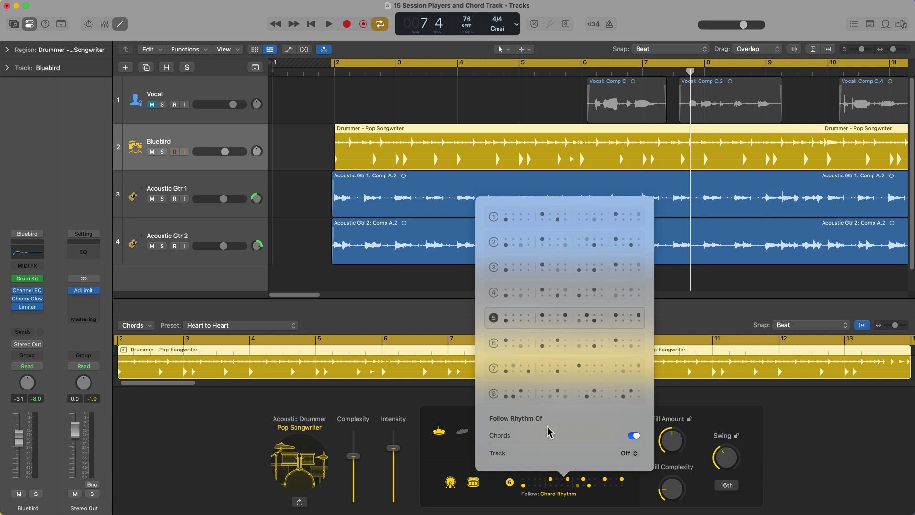
click(620, 454)
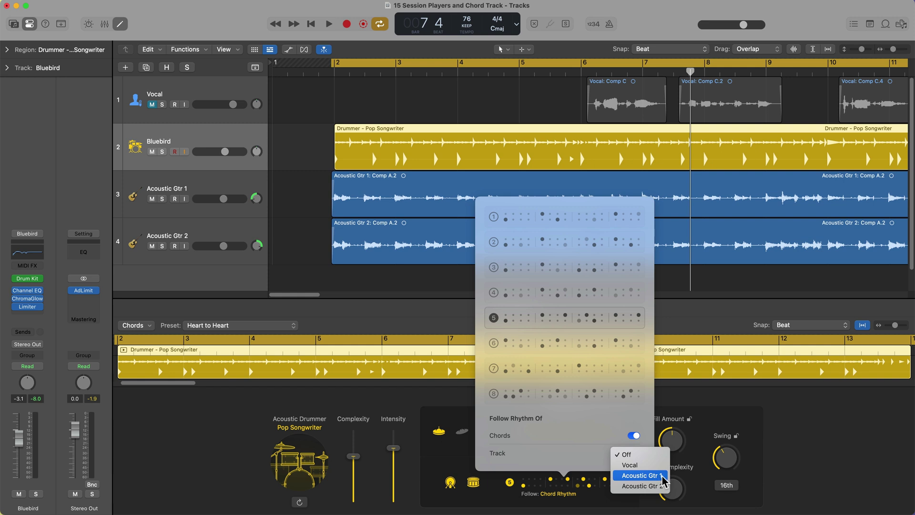
click(640, 475)
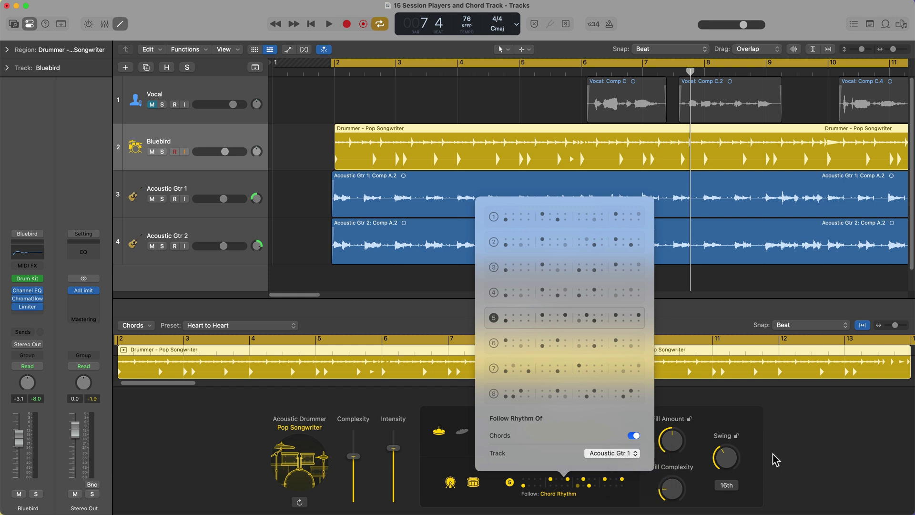
click(817, 456)
Step: In the drummer's Details, set Ghost Notes to 47 % and Feel to 14 %
click(595, 399)
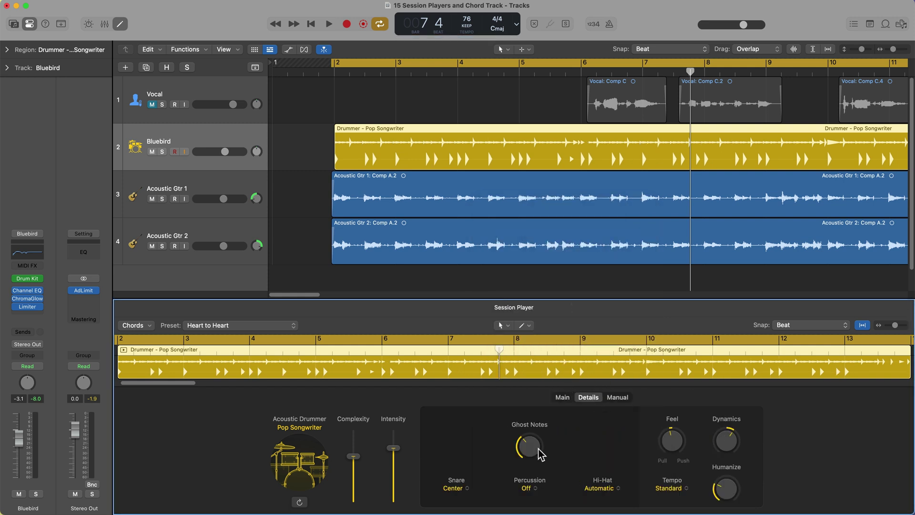
drag(536, 449, 641, 445)
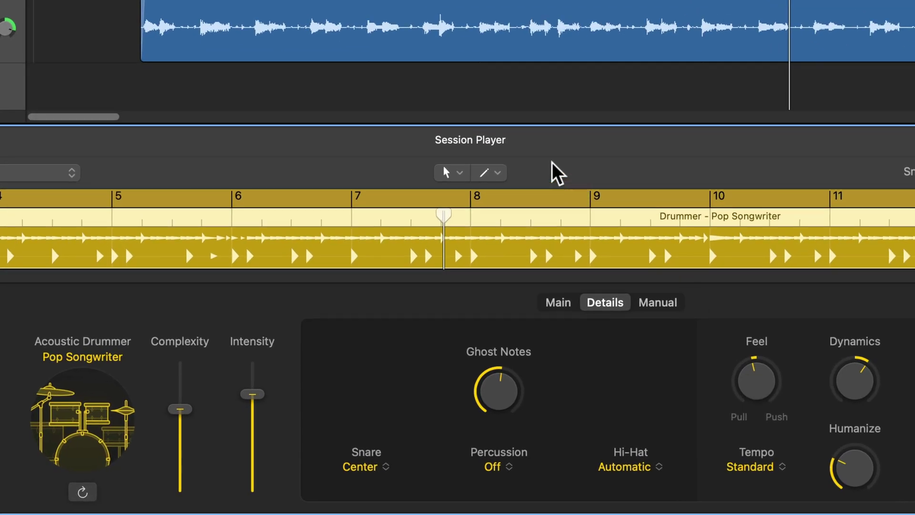
key(super+Right)
key(super+Right)
key(super+Right)
key(super+Right)
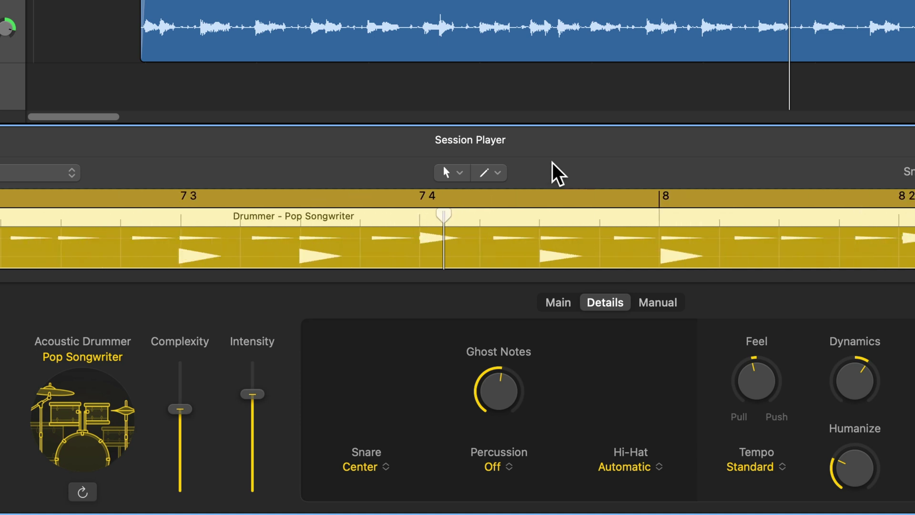
drag(765, 379, 777, 428)
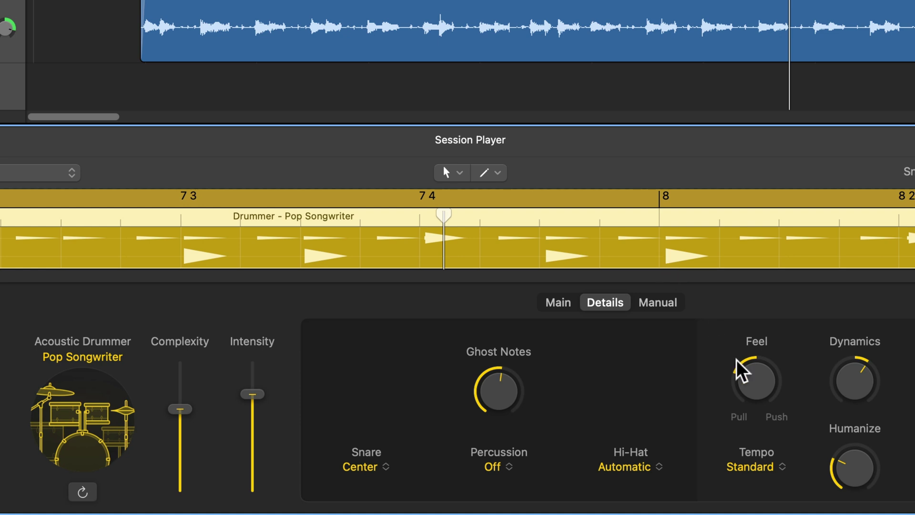
drag(737, 361, 786, 281)
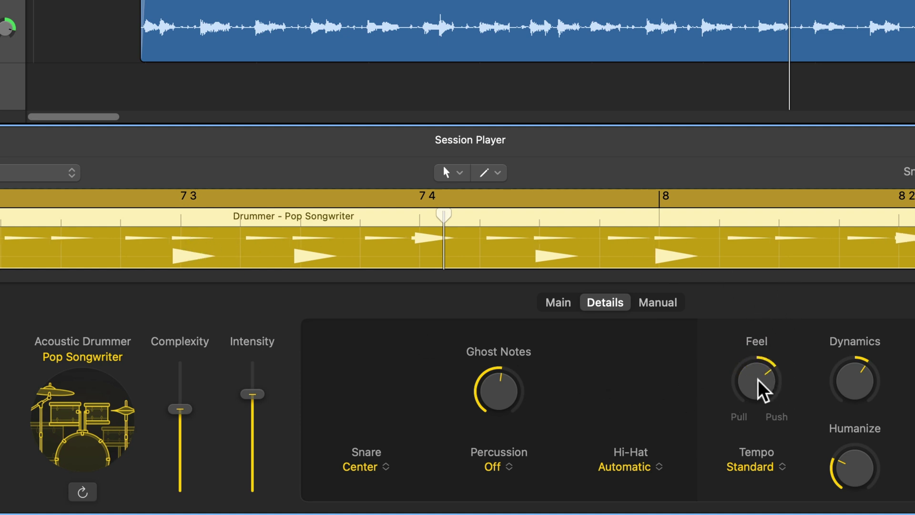
mouse_move(756, 379)
mouse_down()
mouse_move(760, 412)
mouse_move(757, 381)
mouse_up()
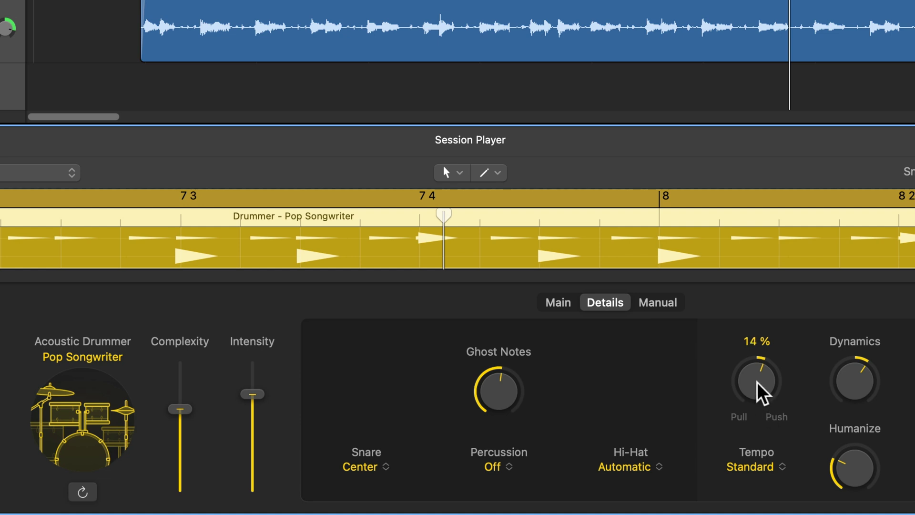
Step: Raise Dynamics to about 118 %, set Humanize to 34 %, and play the project
drag(856, 381, 909, 453)
drag(860, 388, 866, 371)
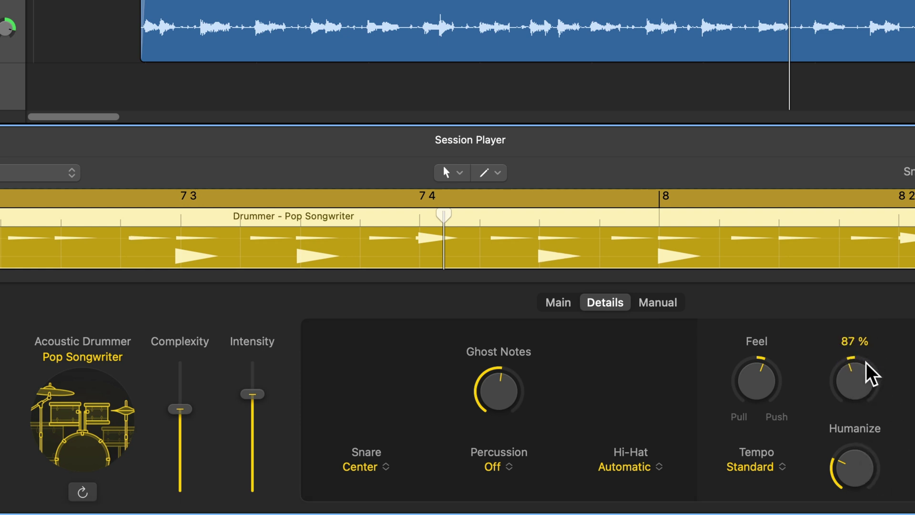
drag(866, 374, 908, 334)
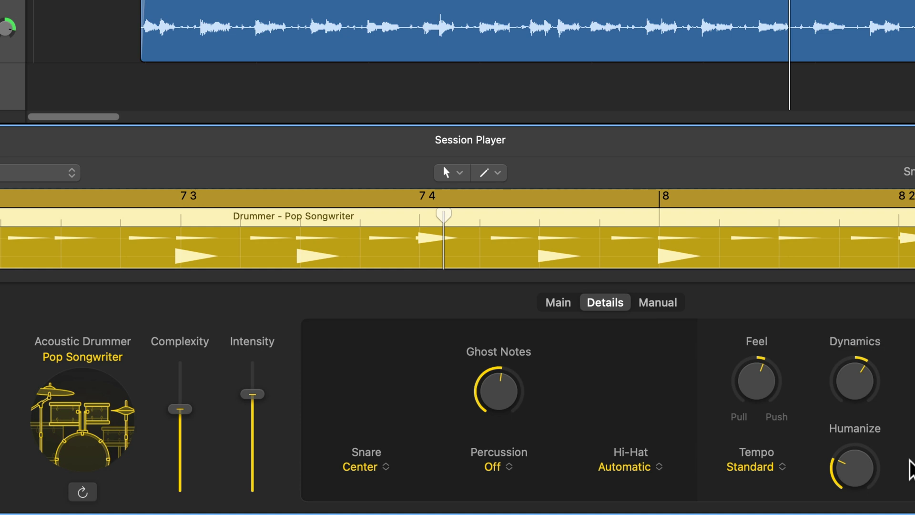
drag(861, 479, 911, 396)
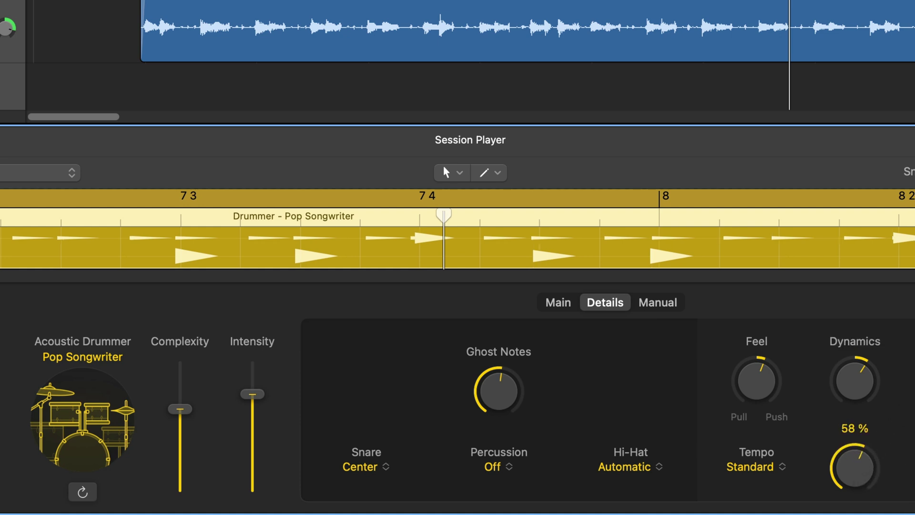
mouse_move(861, 476)
mouse_down()
mouse_move(858, 486)
mouse_move(864, 482)
mouse_up()
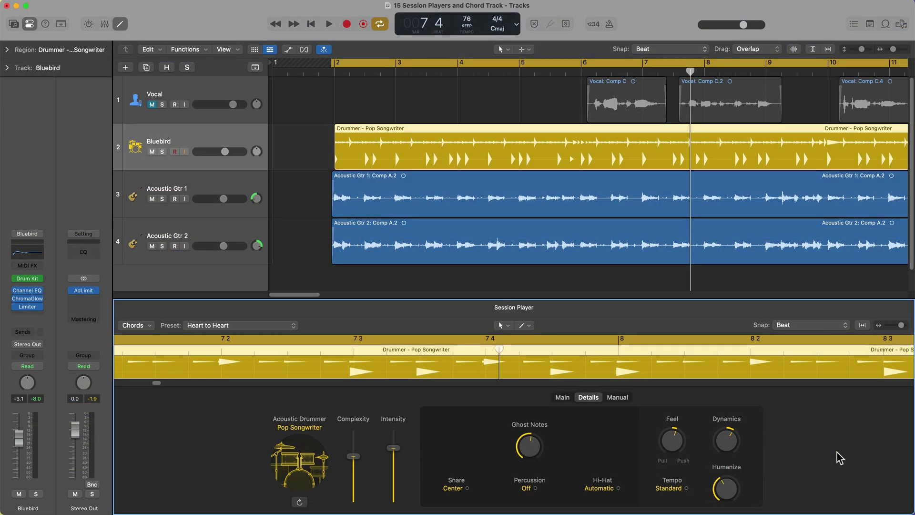
key(space)
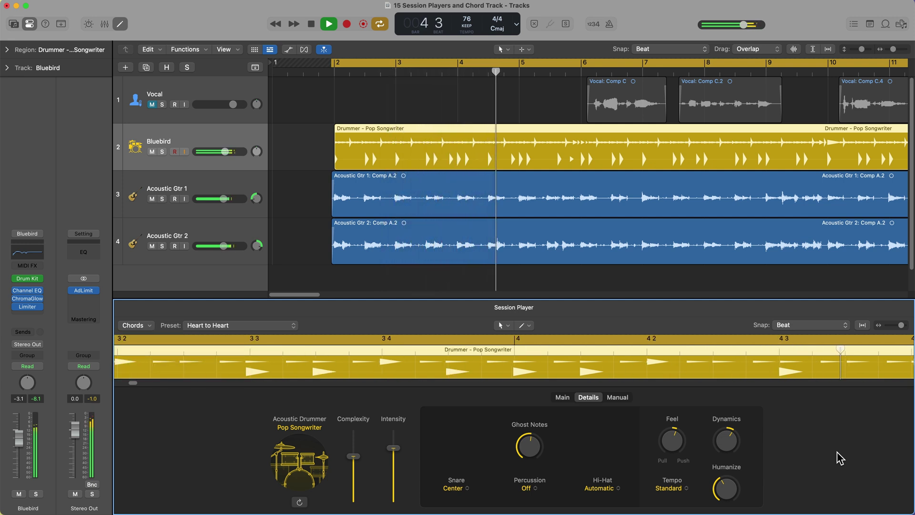
Step: Close the drummer editor and zoom the tracks area out with enlarged track lanes
key(e)
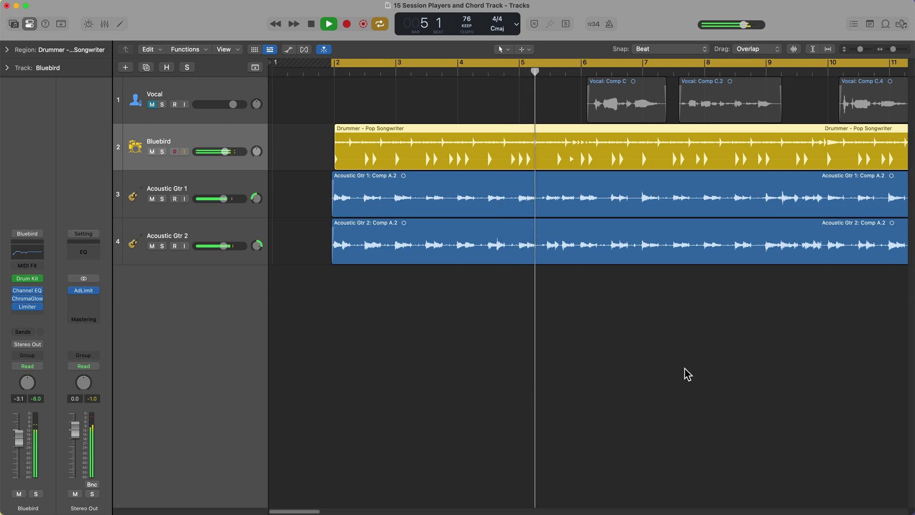
click(684, 370)
key(z)
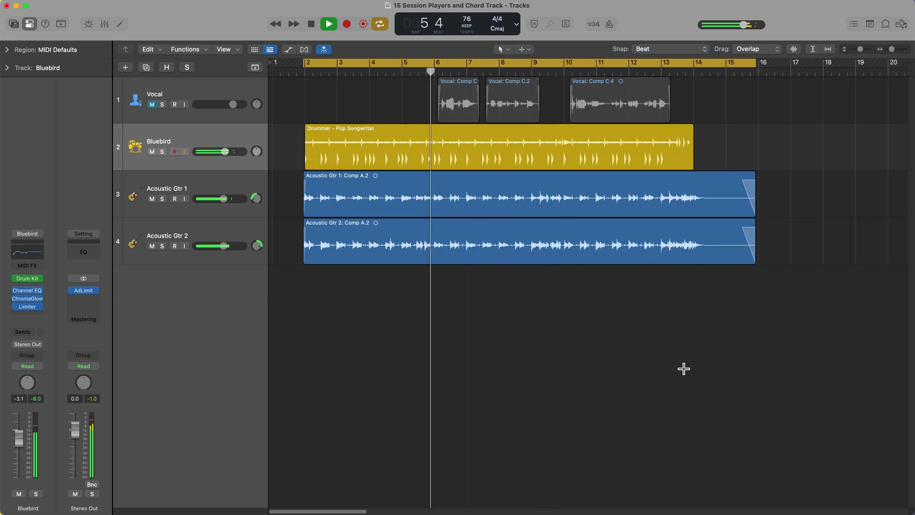
key(z)
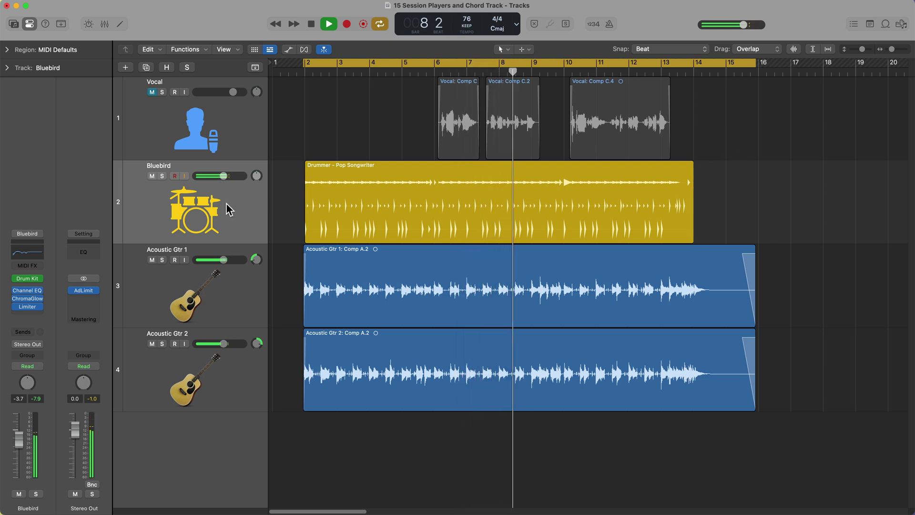
click(482, 231)
click(727, 180)
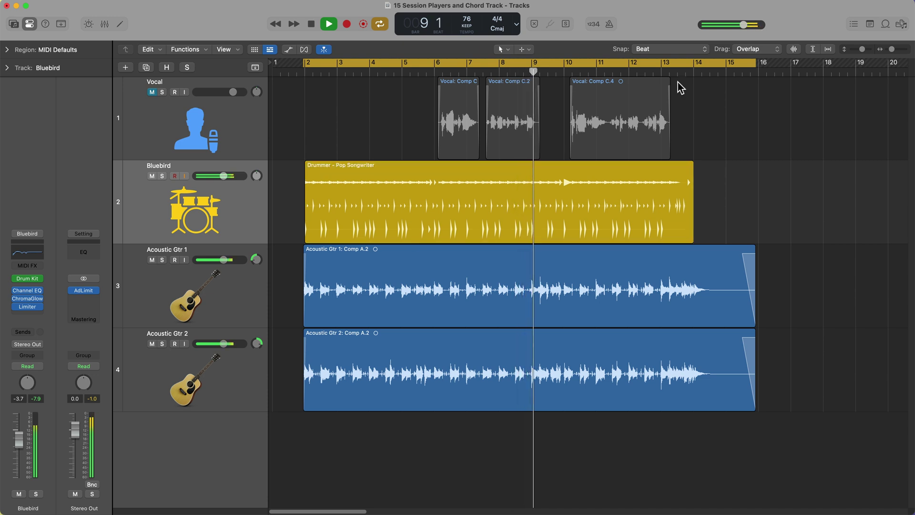
Step: Stop playback, turn off cycle, and place the playhead at bar 14
key(space)
key(c)
click(678, 74)
scroll(677, 73, up, 10)
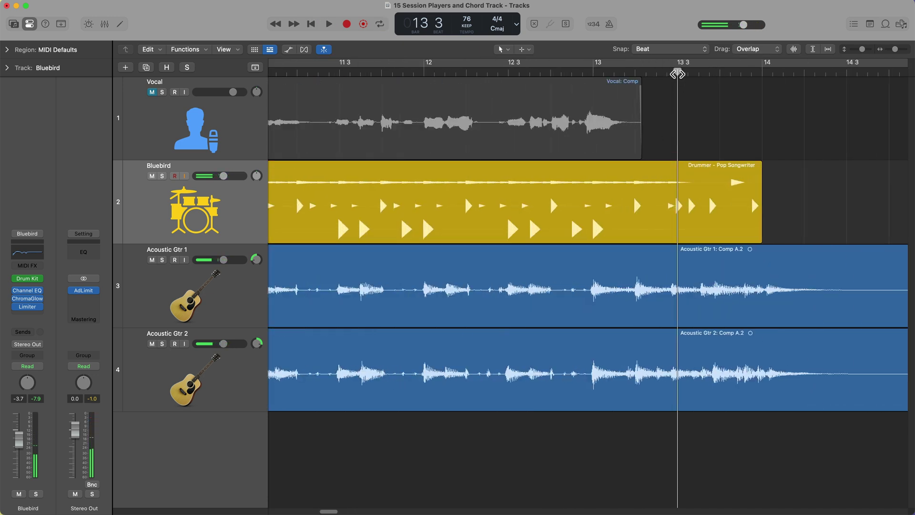
click(680, 68)
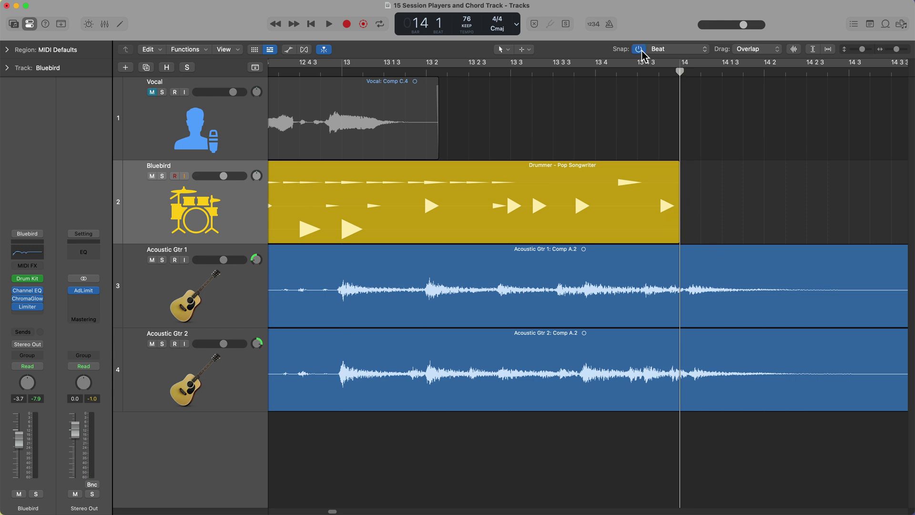
Step: With Snap off, extend the Drummer region's end to about bar 14 1 2
click(639, 49)
click(680, 229)
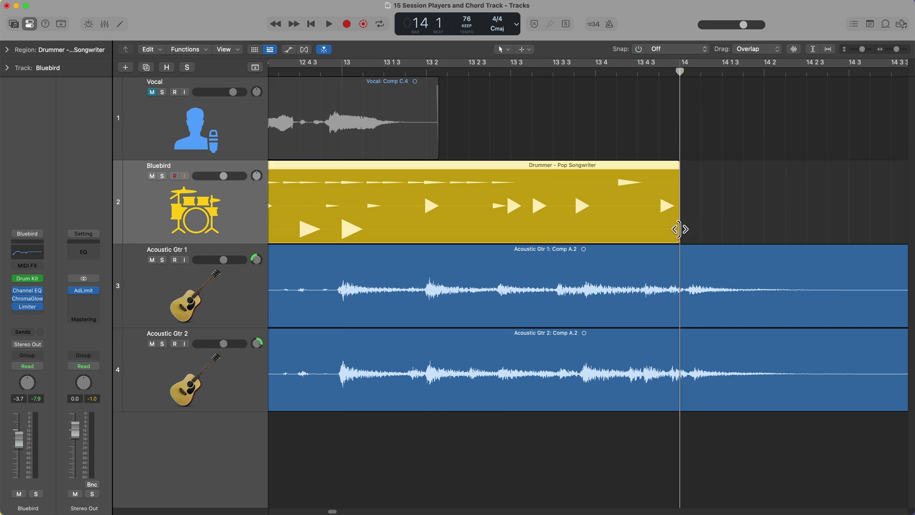
drag(679, 229, 699, 229)
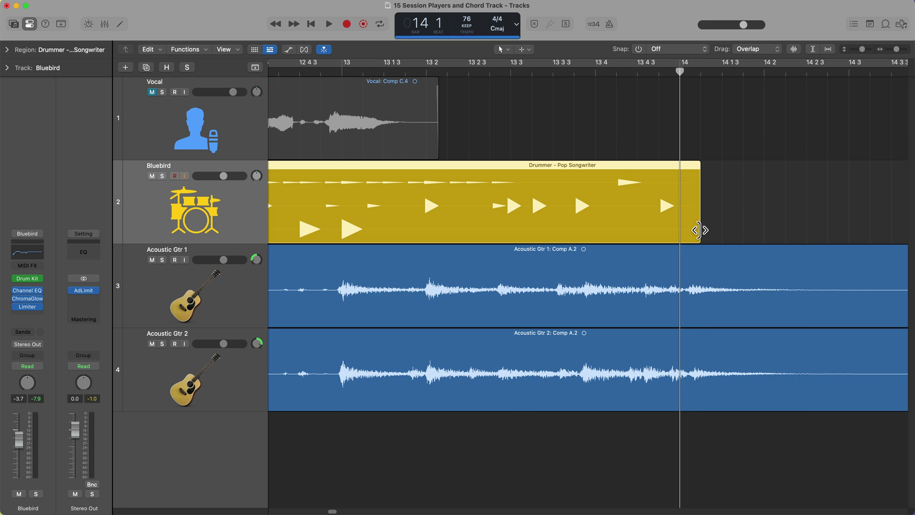
click(771, 214)
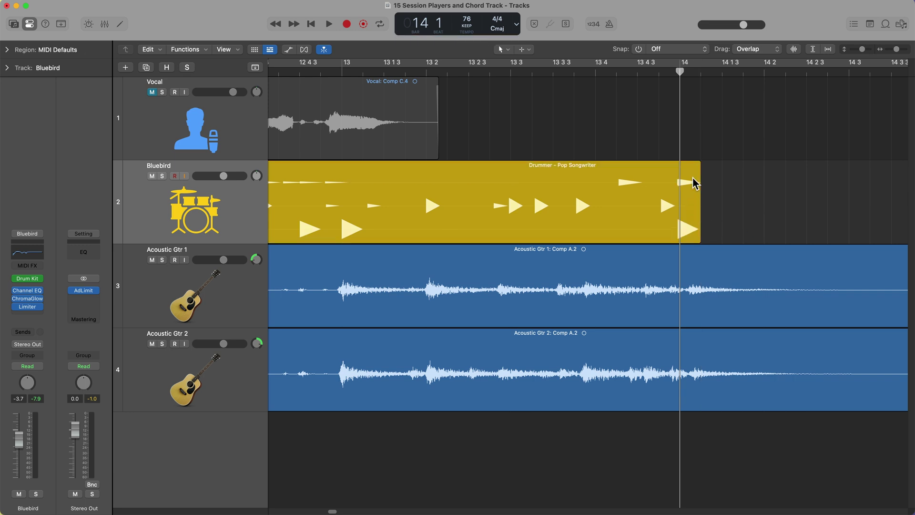
Step: Play from just before bar 14 to hear the new ending, then zoom out
click(638, 68)
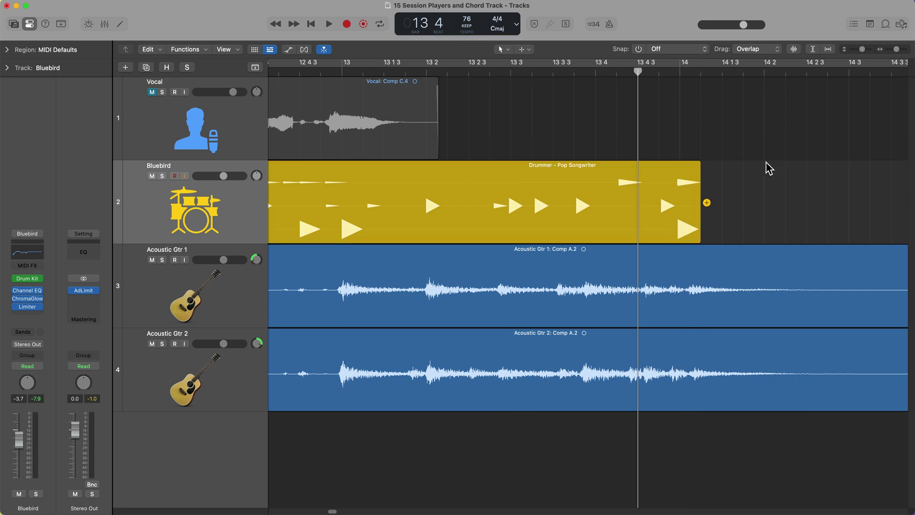
key(space)
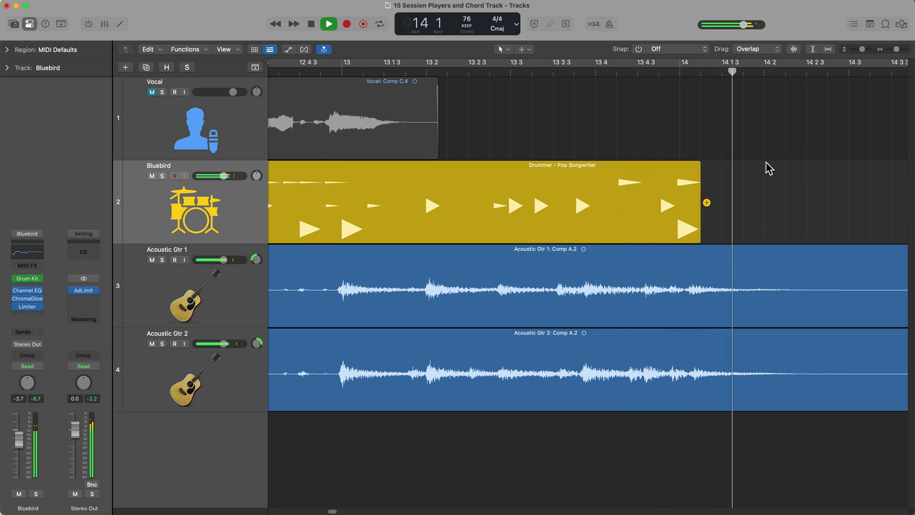
key(space)
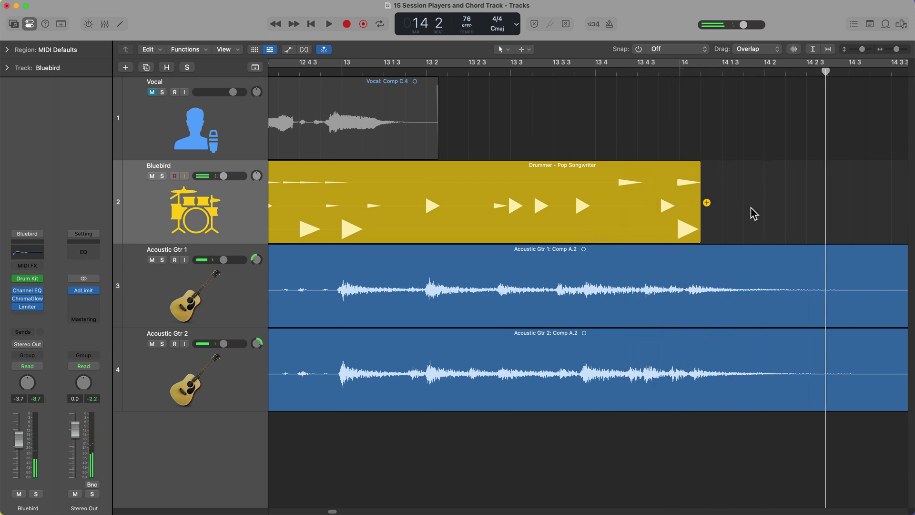
key(super+Left)
key(super+Left)
key(super+Left)
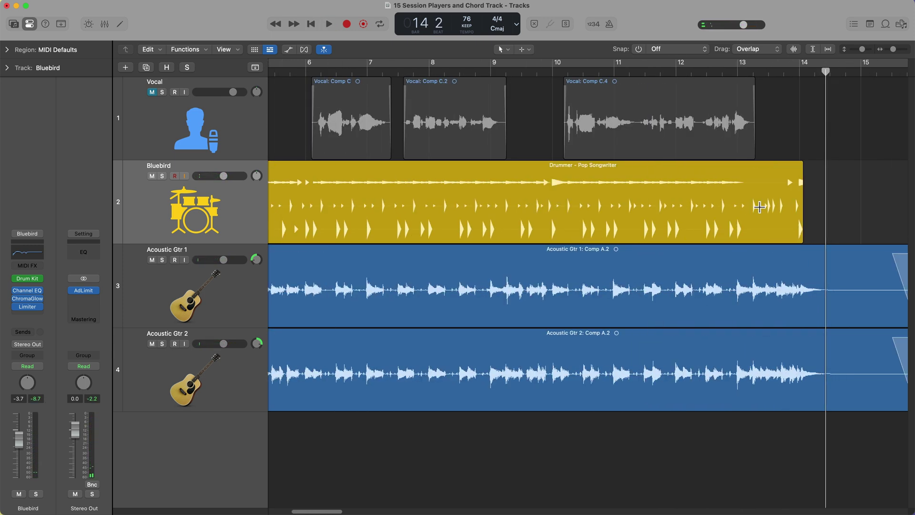
Step: Play the drum part from just before bar 6 and bar 10, then zoom out to the whole song
scroll(605, 167, left, 5)
click(437, 73)
drag(686, 72, 438, 79)
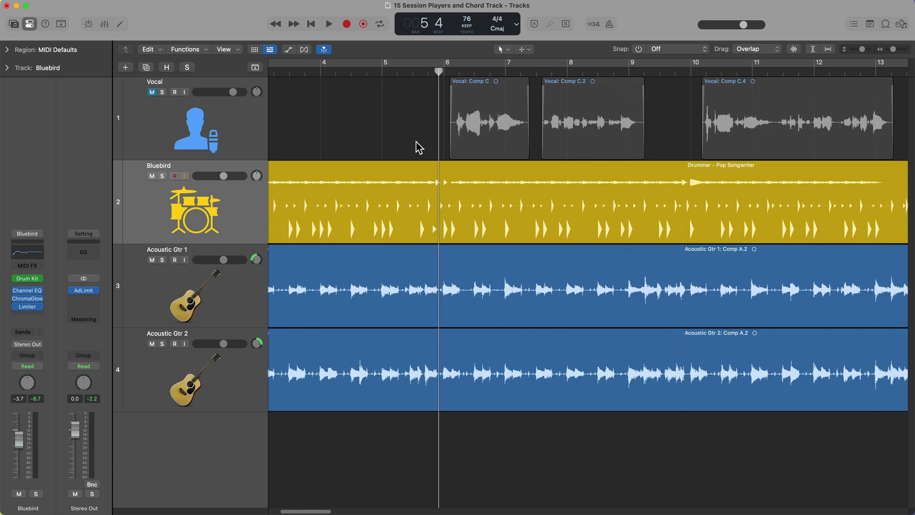
key(space)
key(space)
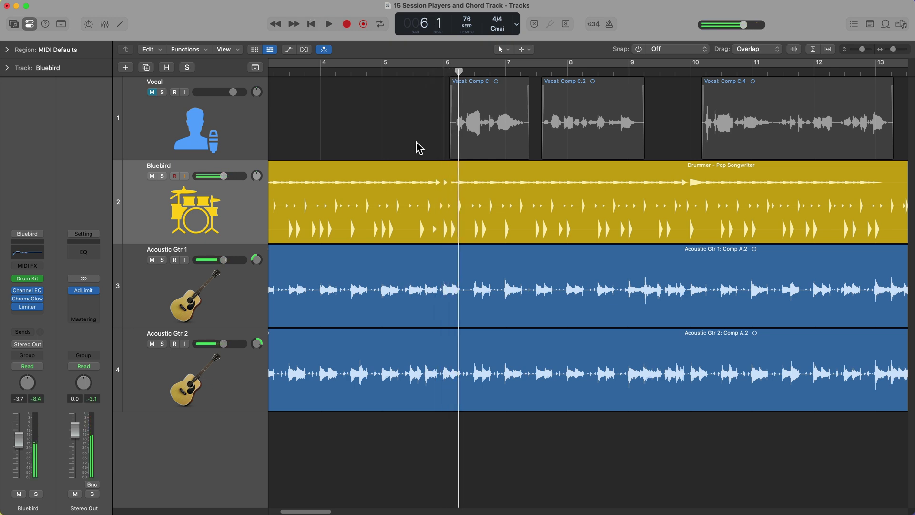
click(682, 72)
key(space)
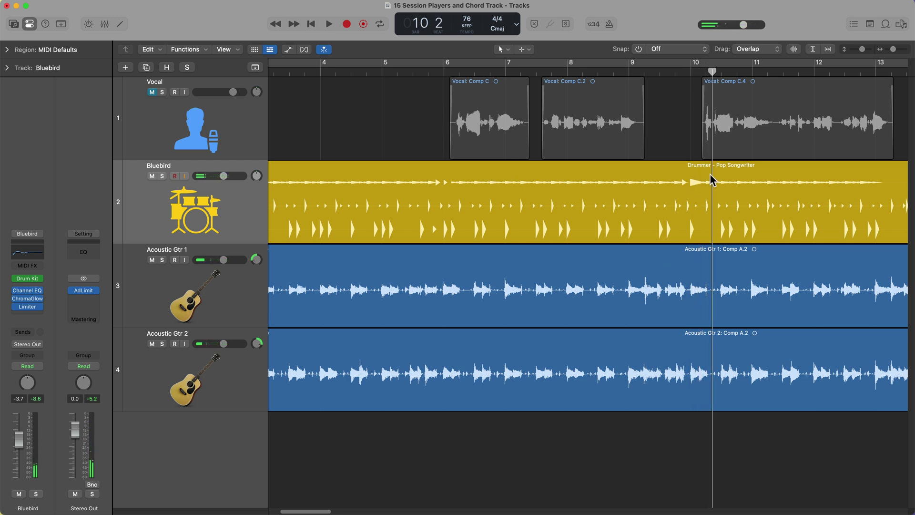
key(super+Left)
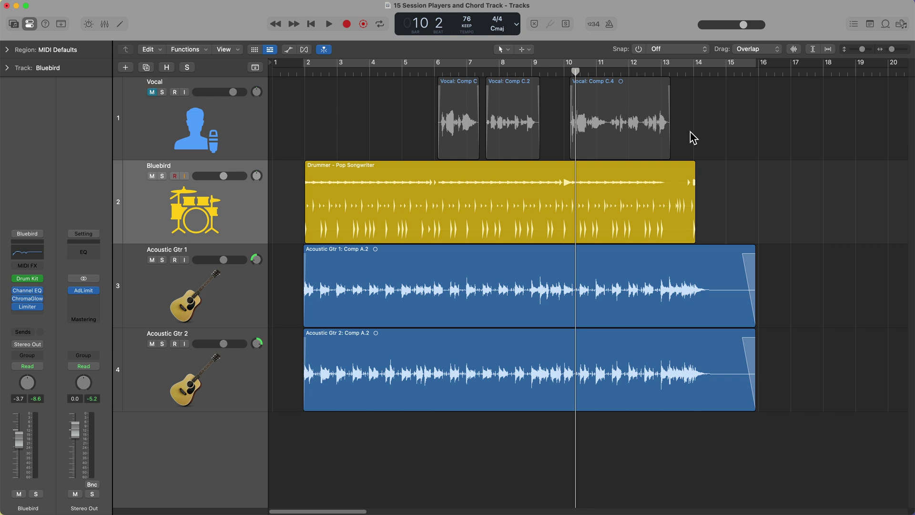
Step: Convert the Drummer – Pop Songwriter region to a MIDI region via its Convert menu
right_click(427, 184)
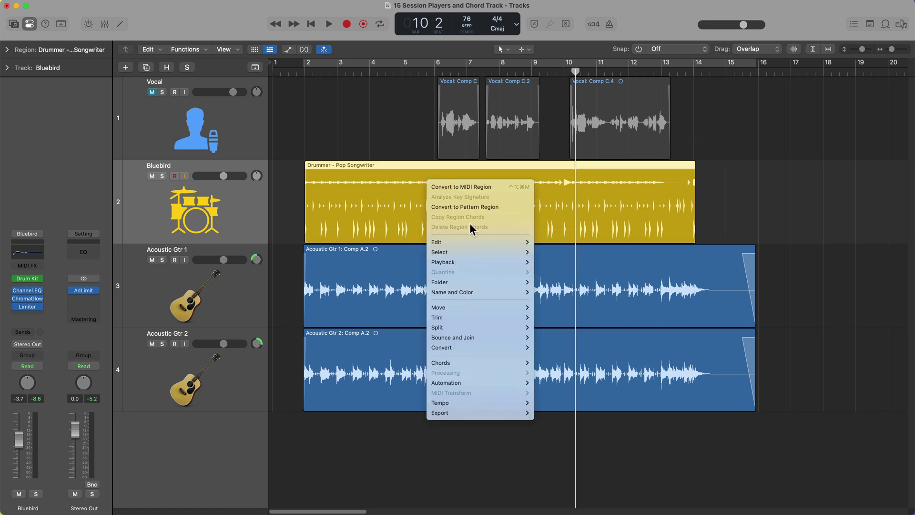
mouse_move(467, 345)
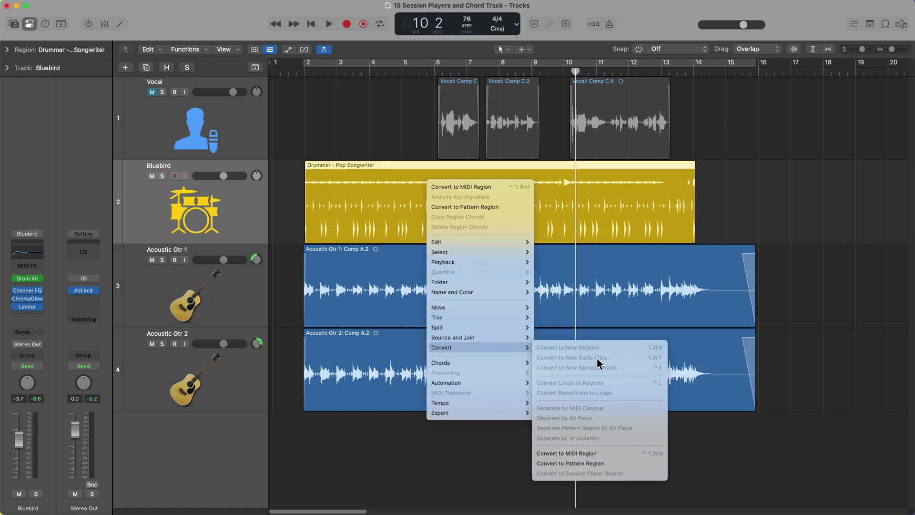
click(609, 453)
click(583, 219)
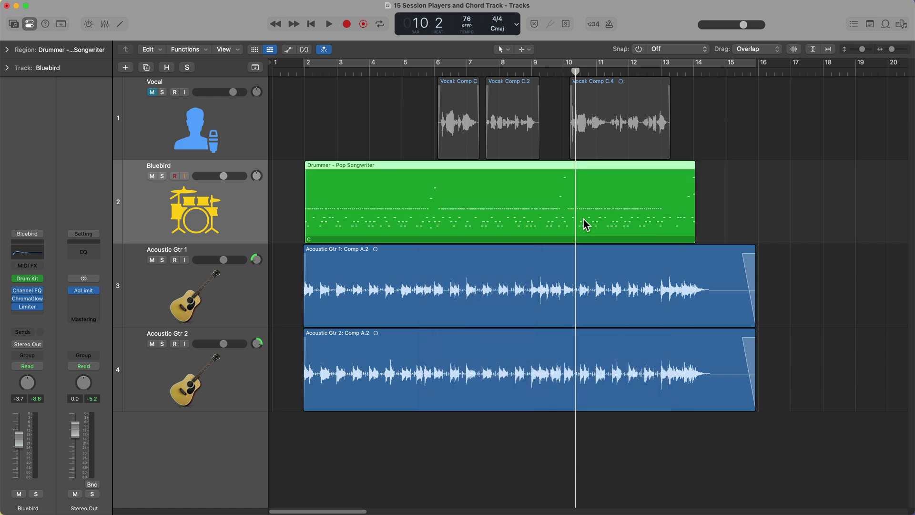
click(757, 189)
Step: Open the region in the Piano Roll and move the bar 6 cymbal note to Crash Left
click(439, 75)
double_click(460, 190)
scroll(662, 340, right, 5)
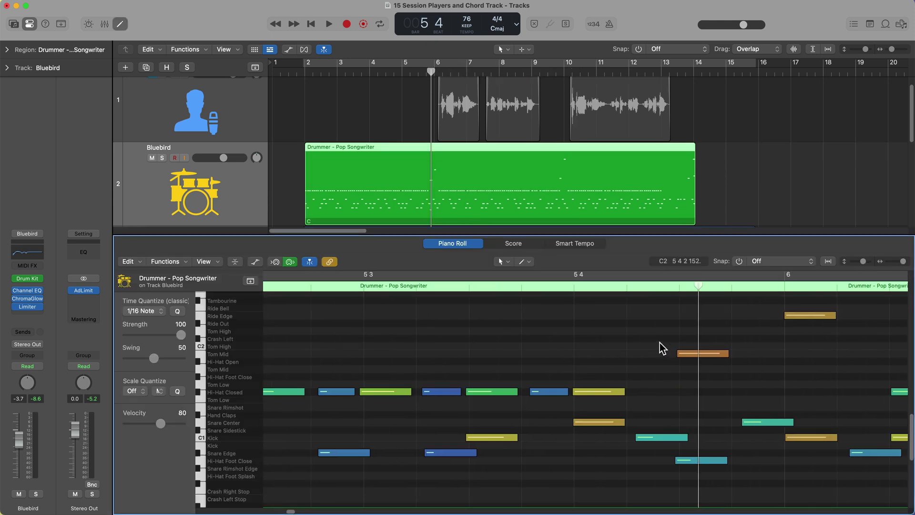
click(412, 92)
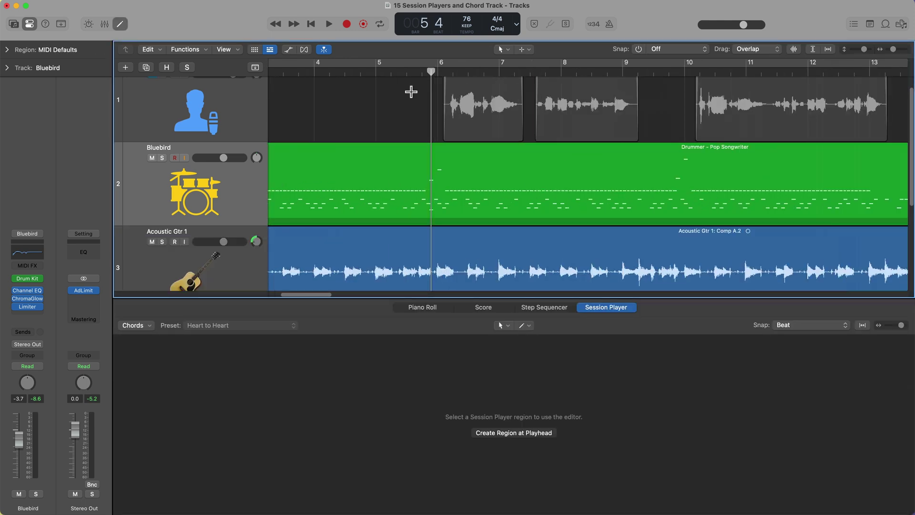
key(super+Right)
click(500, 176)
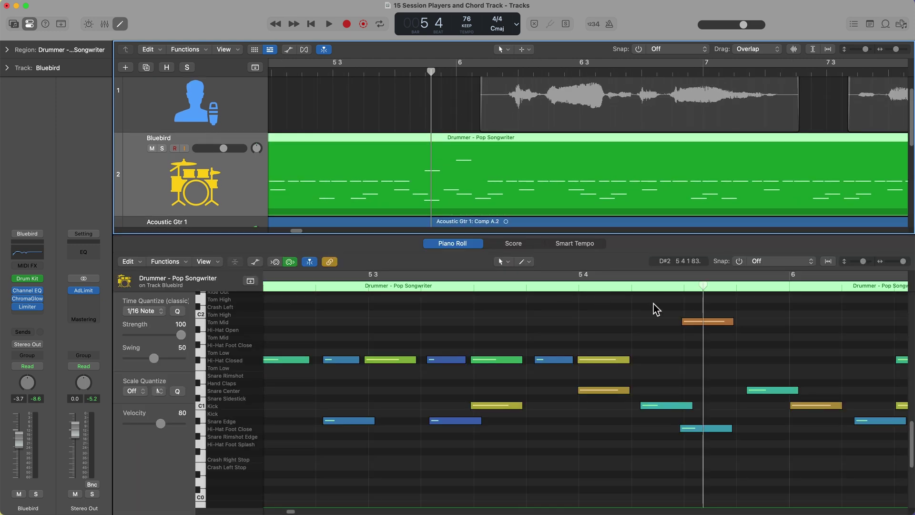
drag(633, 320, 720, 389)
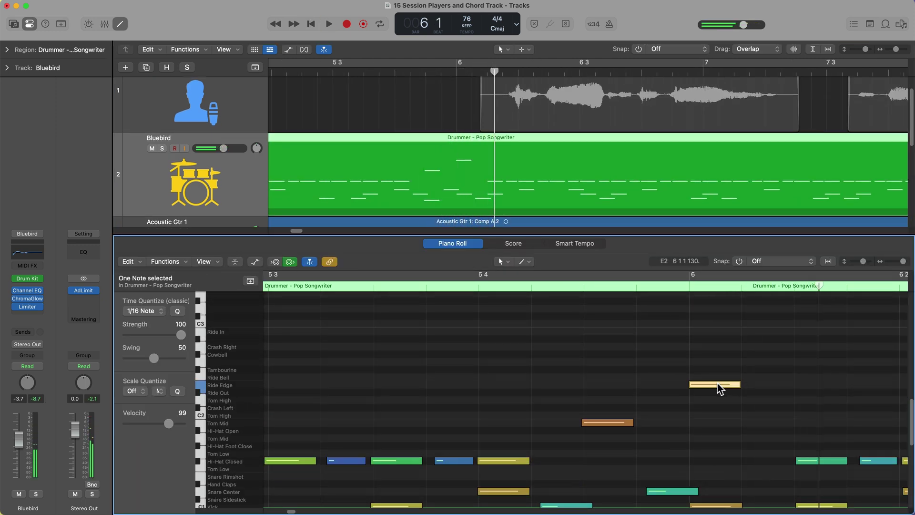
key(alt+Down)
key(alt+Down)
key(alt+Down)
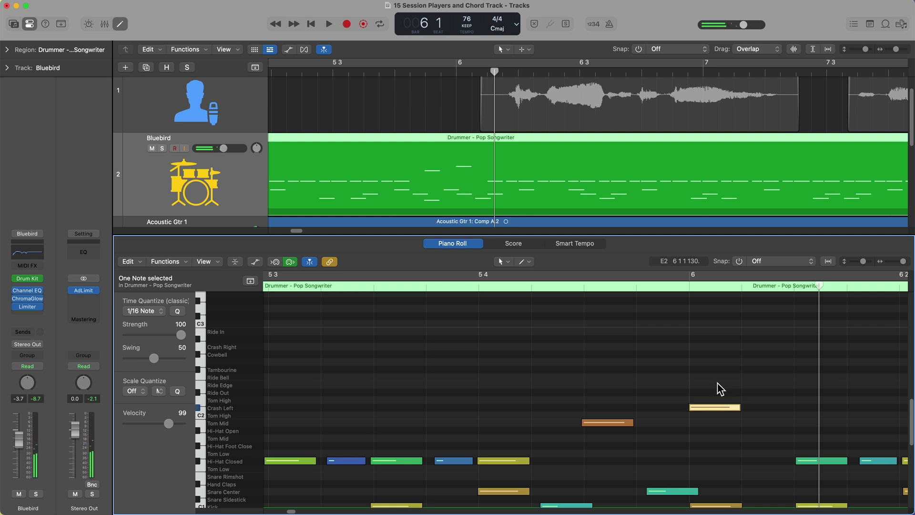
click(751, 401)
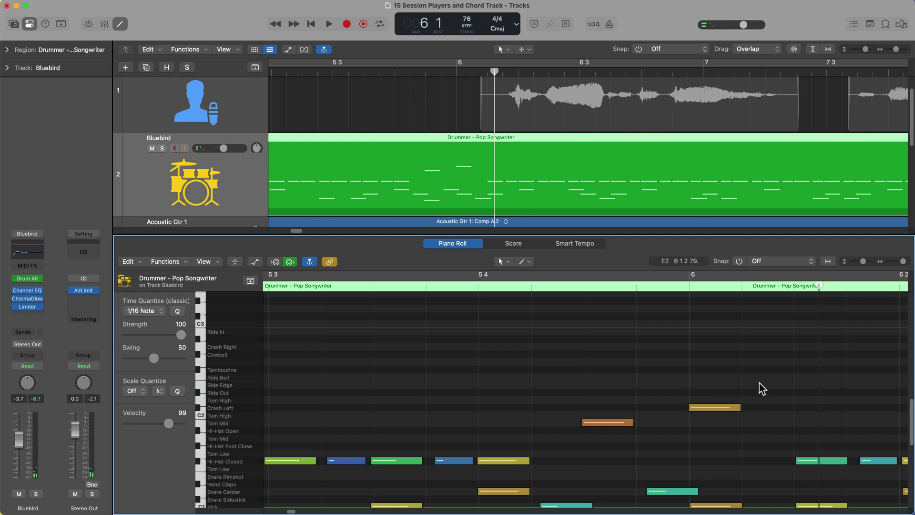
drag(740, 370, 738, 414)
key(alt+Up)
key(alt+Up)
key(alt+Up)
key(alt+Up)
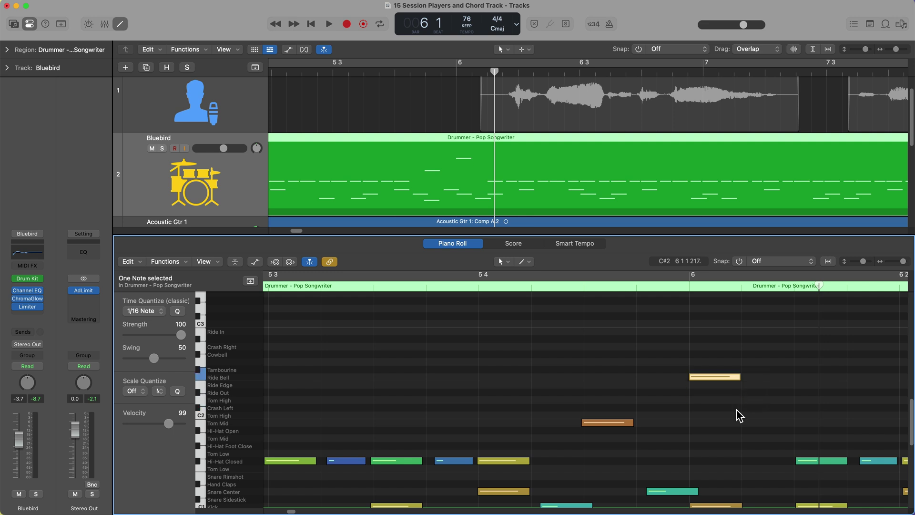
key(alt+Down)
key(alt+Down)
key(alt+Down)
key(alt+Down)
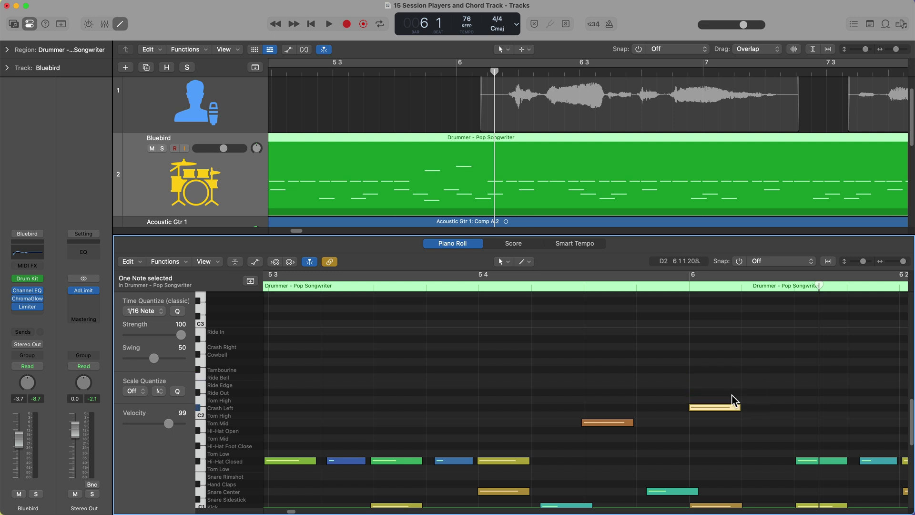
Step: With MIDI Out on, move the bar 10 Crash Right note down to Ride Edge, then replay
scroll(826, 87, right, 10)
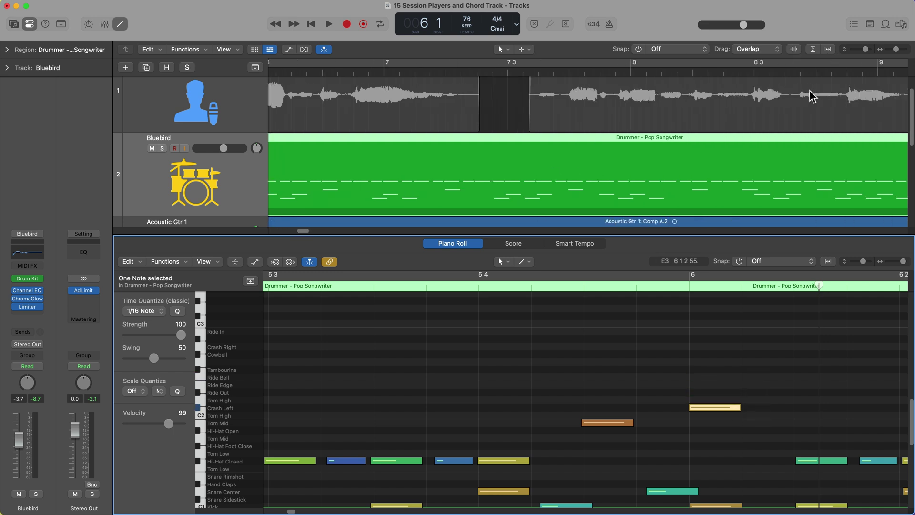
scroll(800, 104, right, 3)
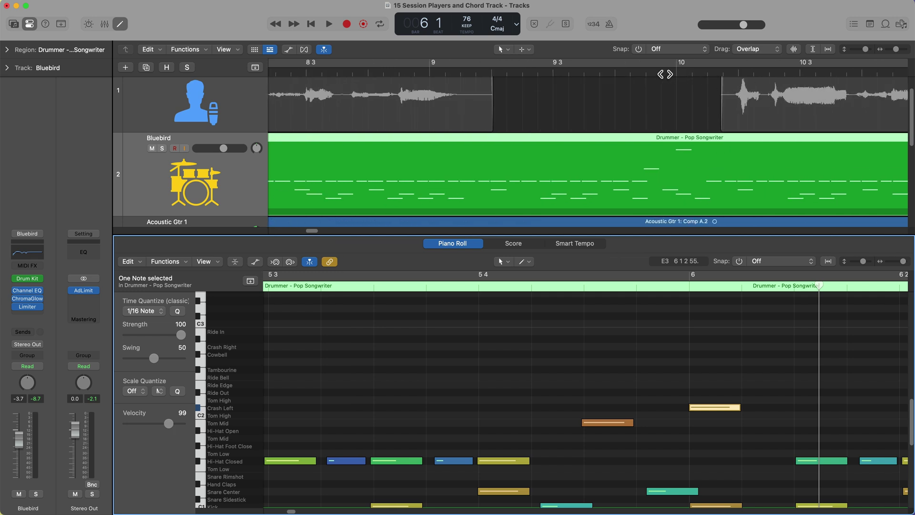
double_click(660, 74)
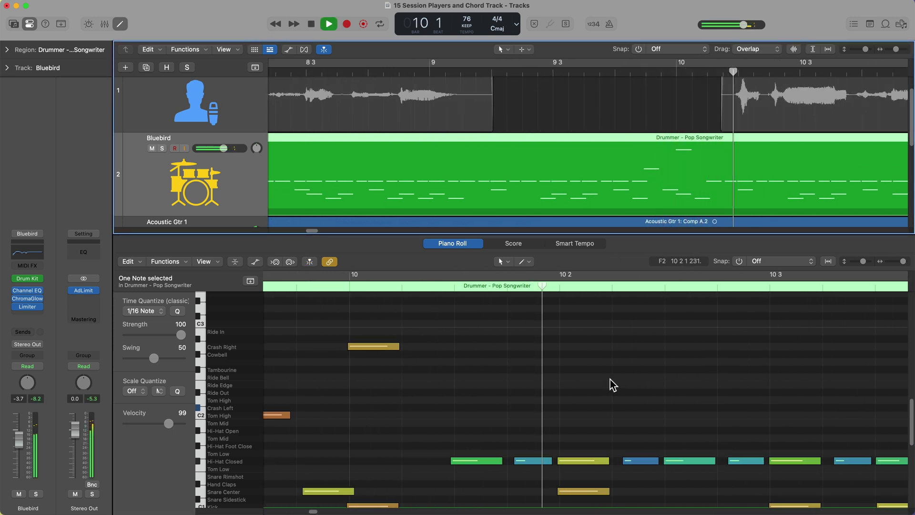
click(395, 347)
key(space)
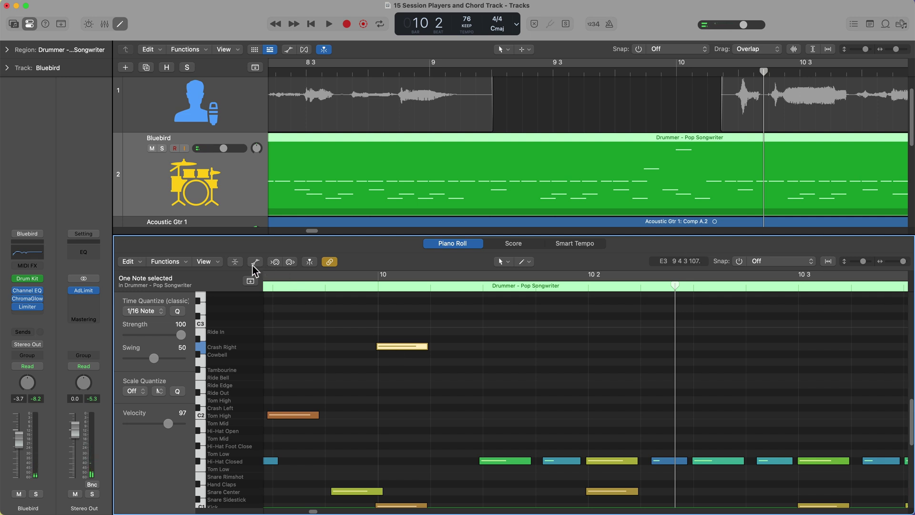
click(290, 261)
key(alt+Down)
key(alt+Down)
key(alt+Down)
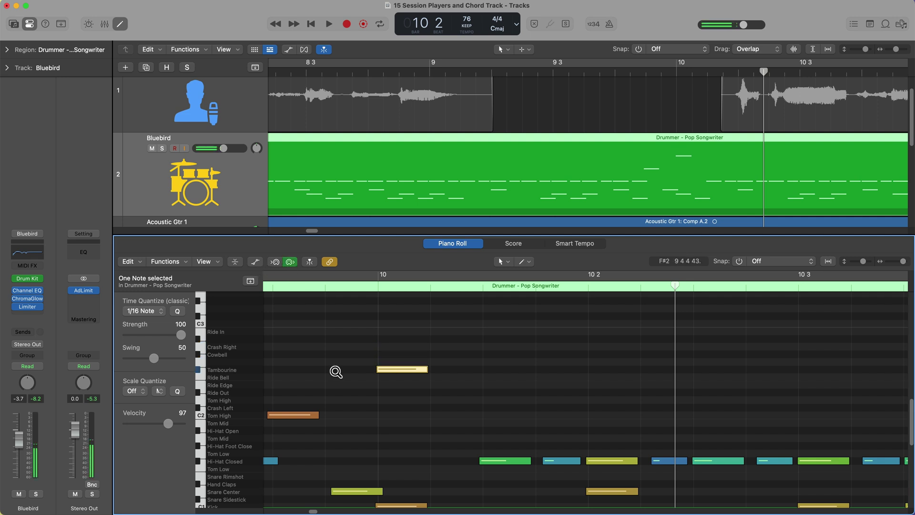
key(alt+Down)
key(alt+Down)
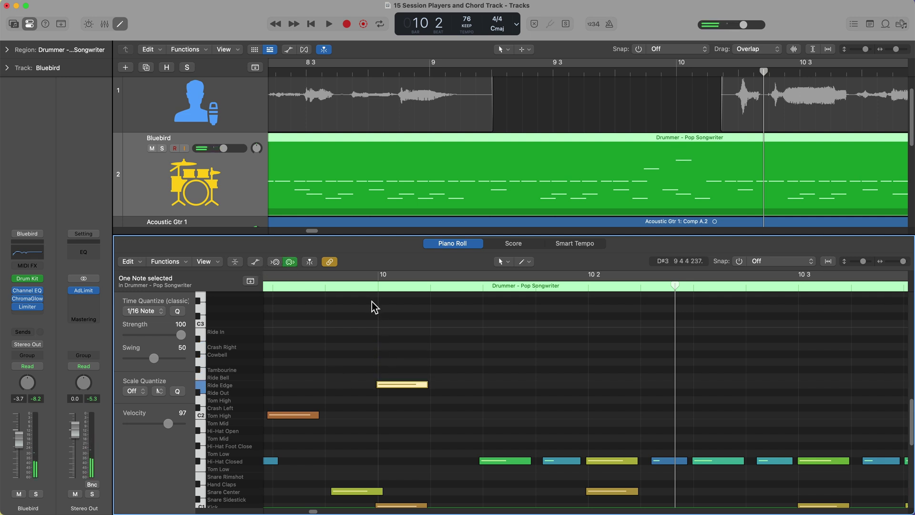
click(343, 290)
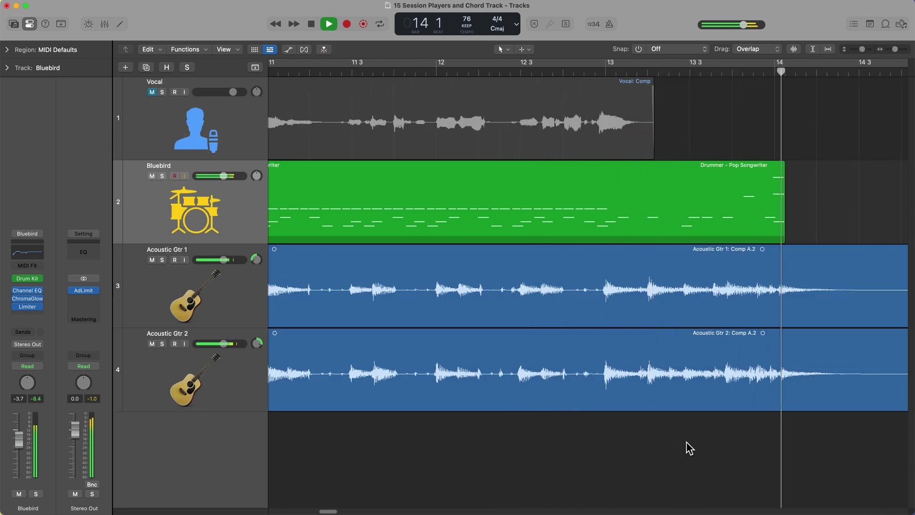
Step: Stop playback and drag the drummer region's end out to just before bar 14 beat 2
key(space)
click(629, 72)
scroll(629, 73, up, 5)
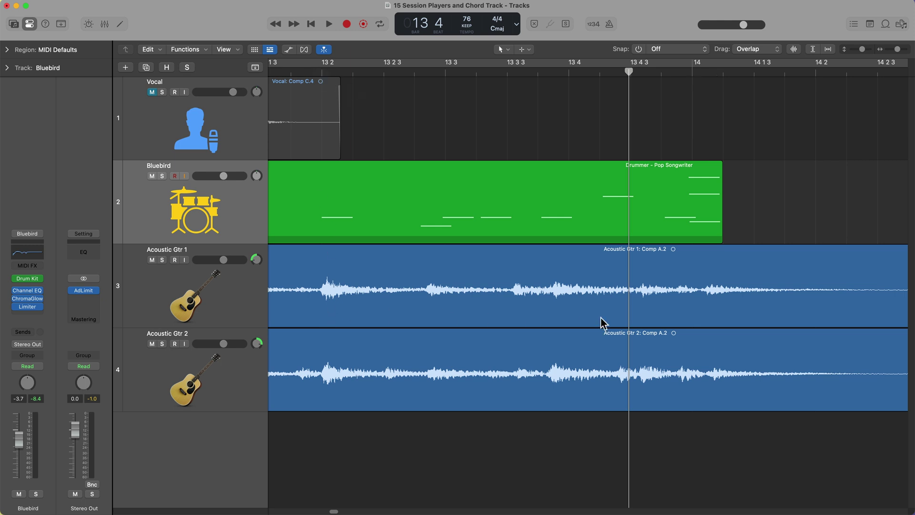
click(253, 69)
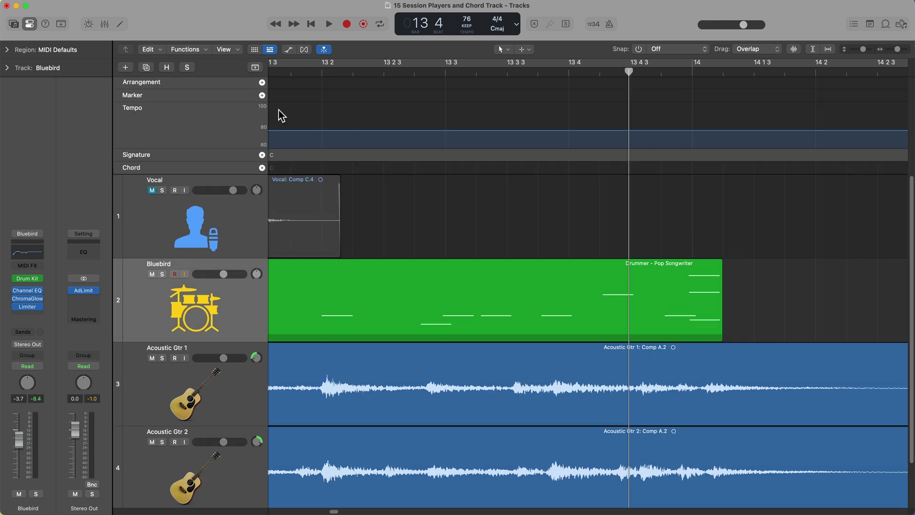
click(255, 69)
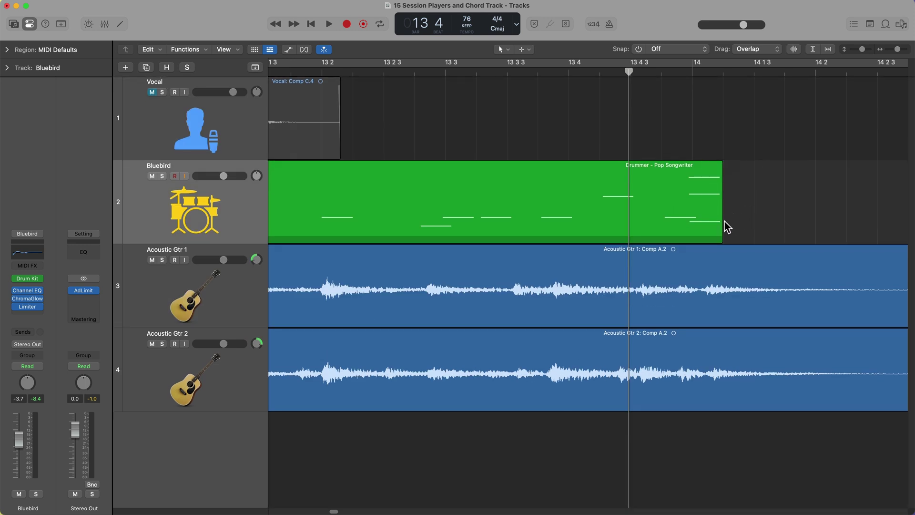
drag(722, 223, 809, 219)
click(701, 75)
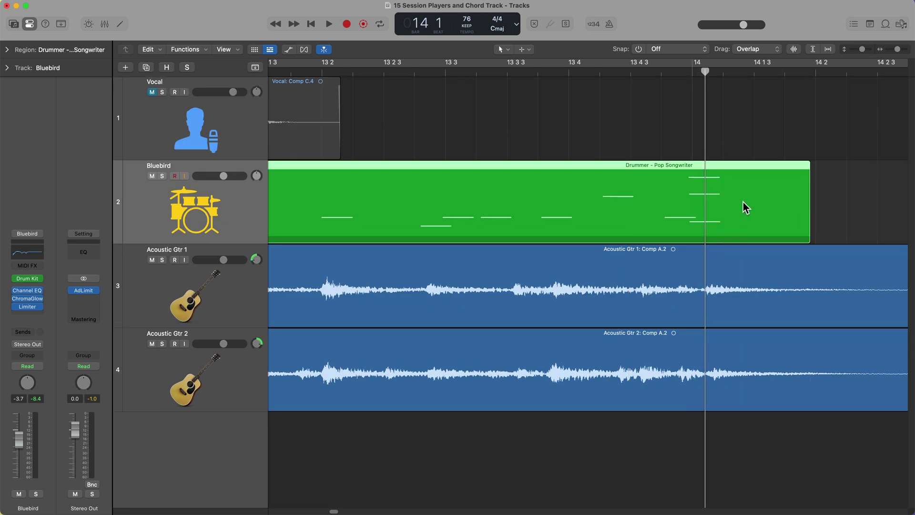
Step: In the Piano Roll, select the bar 14 Crash Left and Kick notes and turn off MIDI Out
key(p)
scroll(793, 176, down, 5)
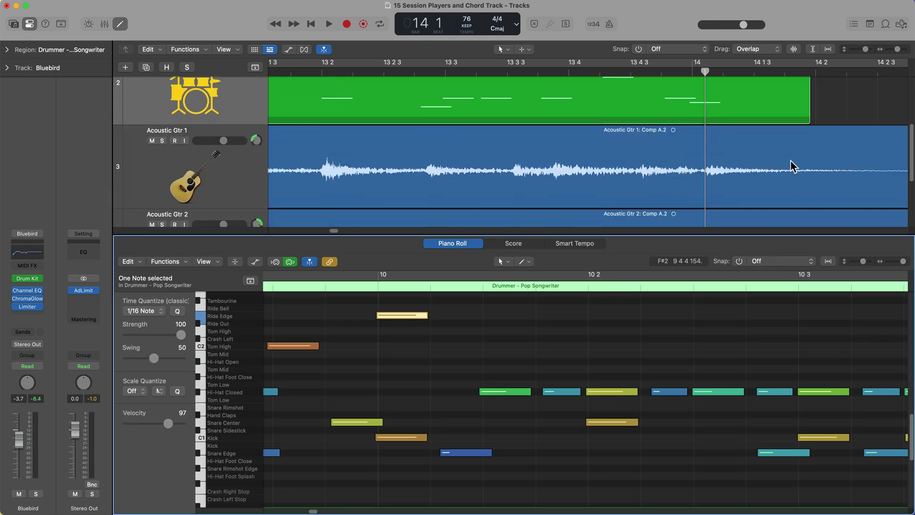
scroll(698, 339, right, 10)
scroll(697, 342, right, 15)
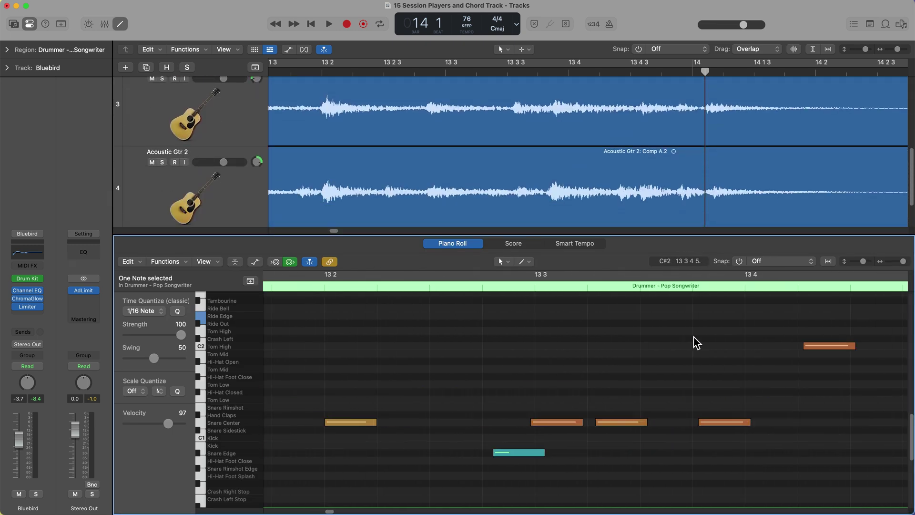
scroll(696, 342, left, 10)
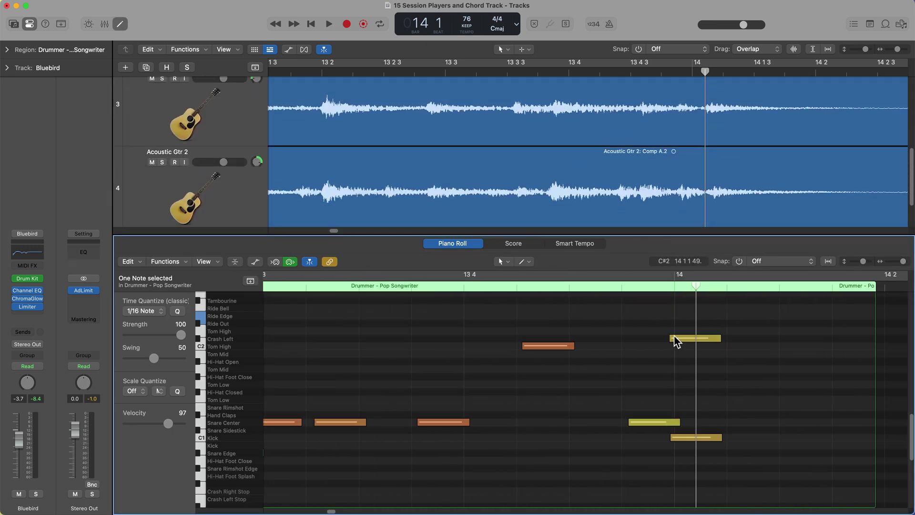
click(639, 334)
mouse_move(706, 71)
mouse_down()
mouse_move(678, 72)
mouse_move(705, 73)
mouse_up()
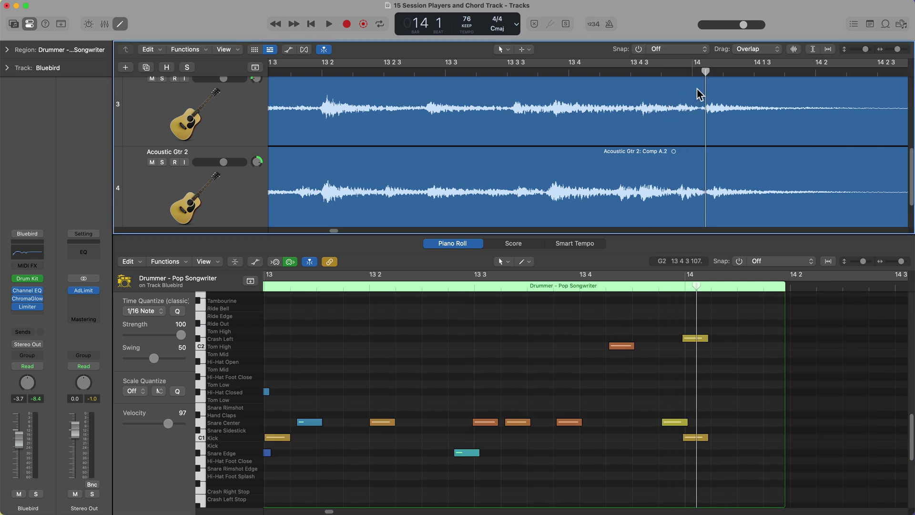
drag(749, 315, 711, 439)
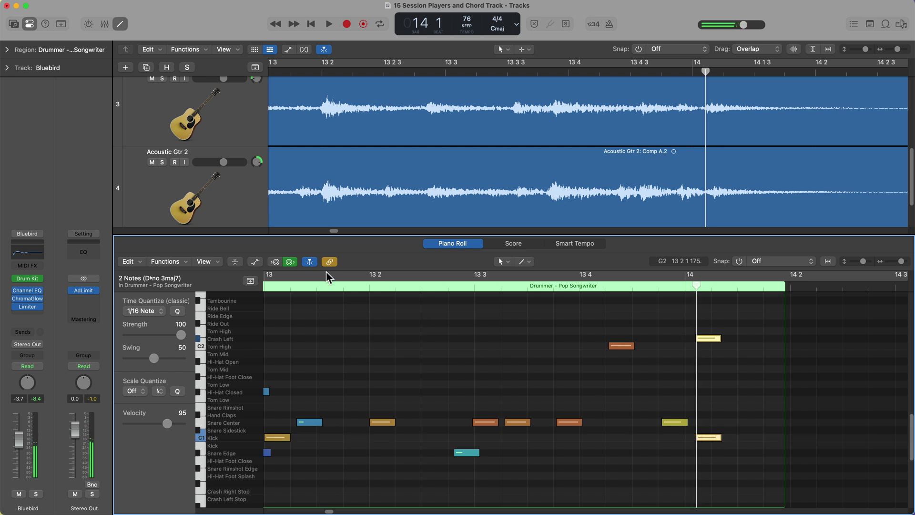
click(290, 263)
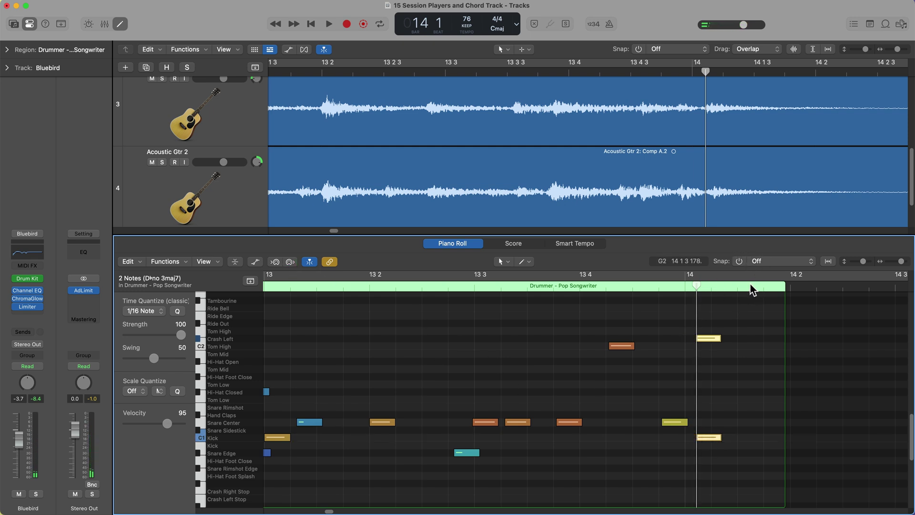
Step: Nudge a Snare Center note slightly later and play back from about bar 12 4
drag(706, 72, 681, 78)
drag(672, 423, 682, 423)
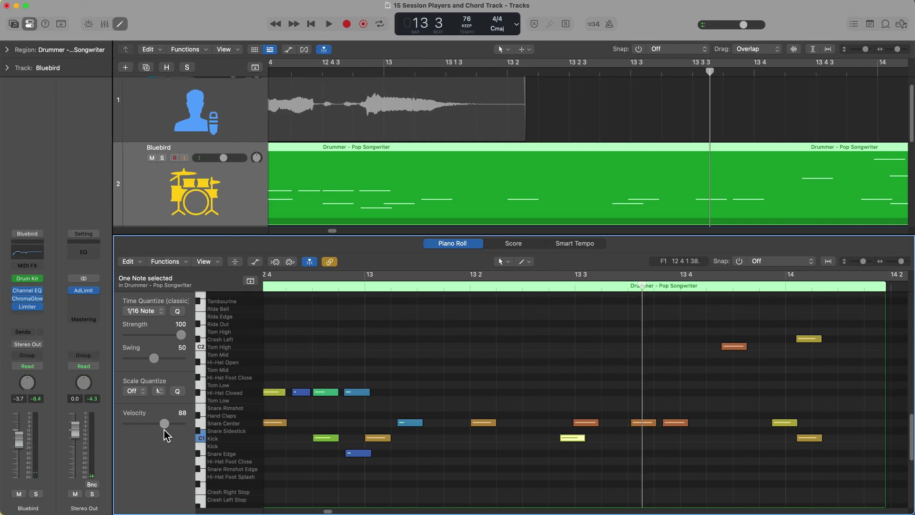
drag(543, 473, 563, 441)
double_click(276, 288)
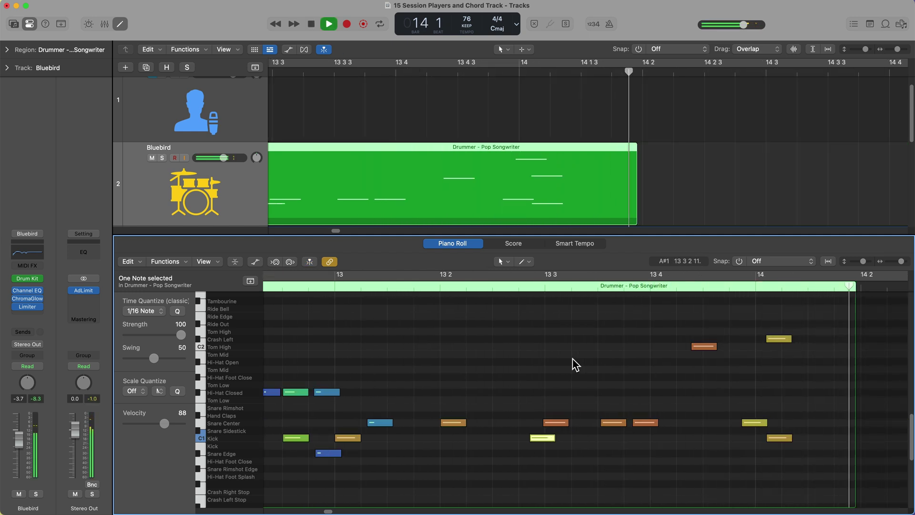
Step: Close the Piano Roll, return to the song start, stop playback, and zoom in on bars 1–4
key(e)
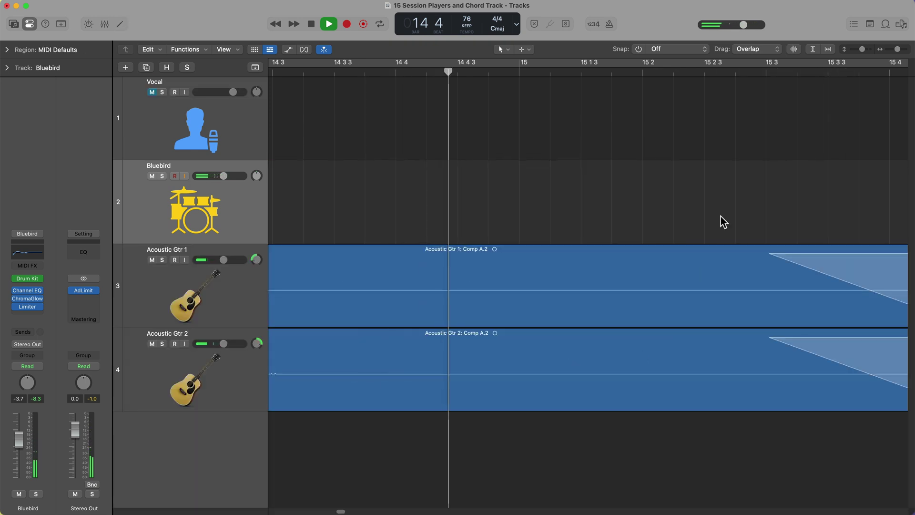
scroll(719, 217, down, 10)
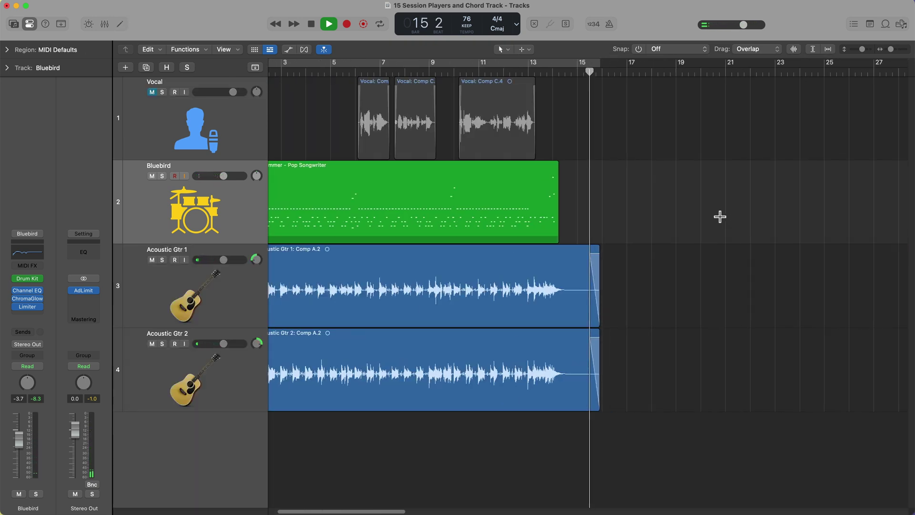
key(Return)
key(space)
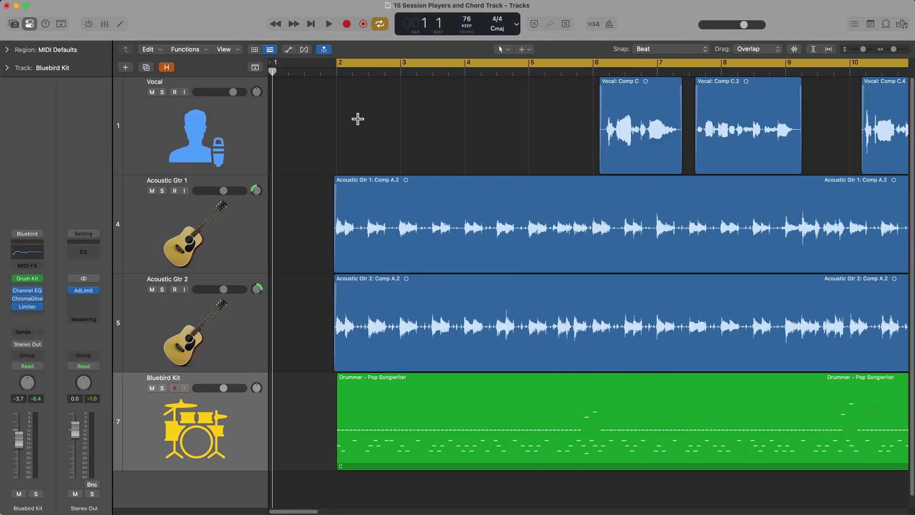
key(super+Right)
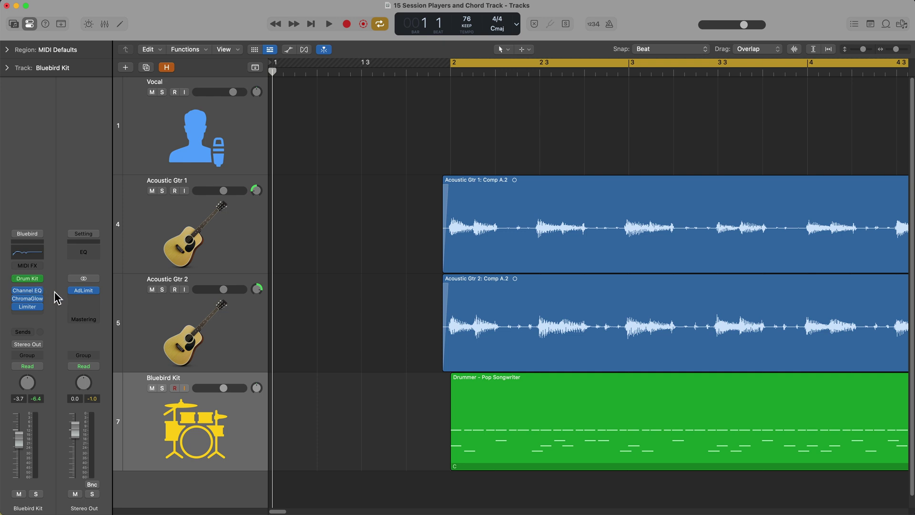
Step: Open the Drum Kit Designer and keep Bluebird Kit as the kit preset
click(28, 279)
drag(701, 0, 543, 91)
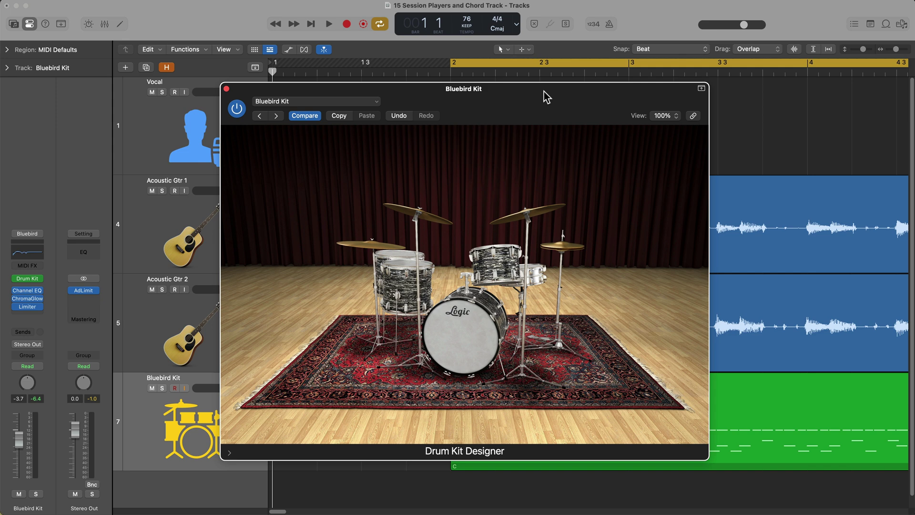
click(364, 101)
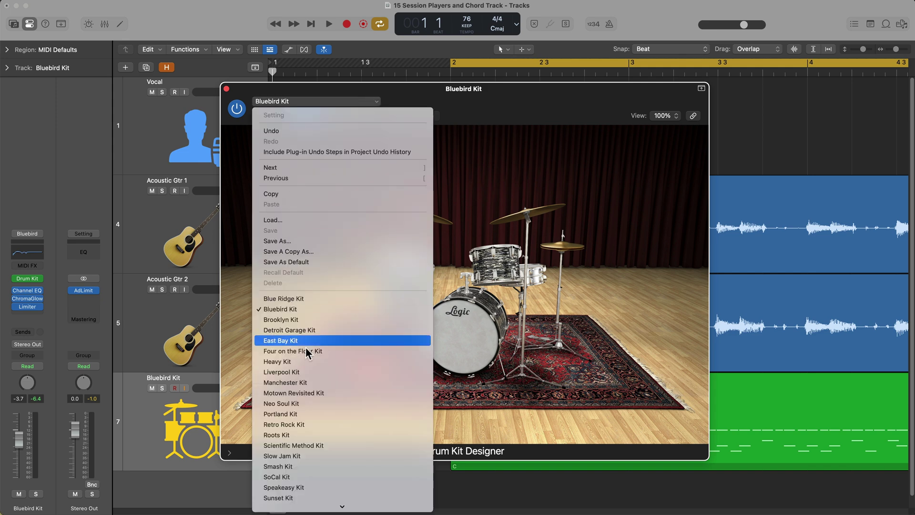
click(318, 308)
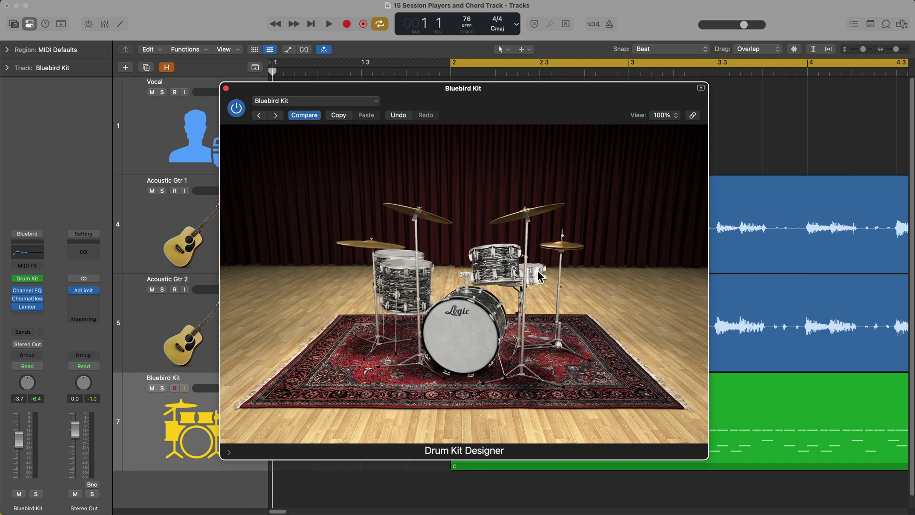
Step: Swap the kit's kick drum for the Blue Ridge kick
click(476, 325)
mouse_move(291, 167)
mouse_down()
mouse_move(292, 398)
mouse_move(291, 152)
mouse_up()
click(270, 178)
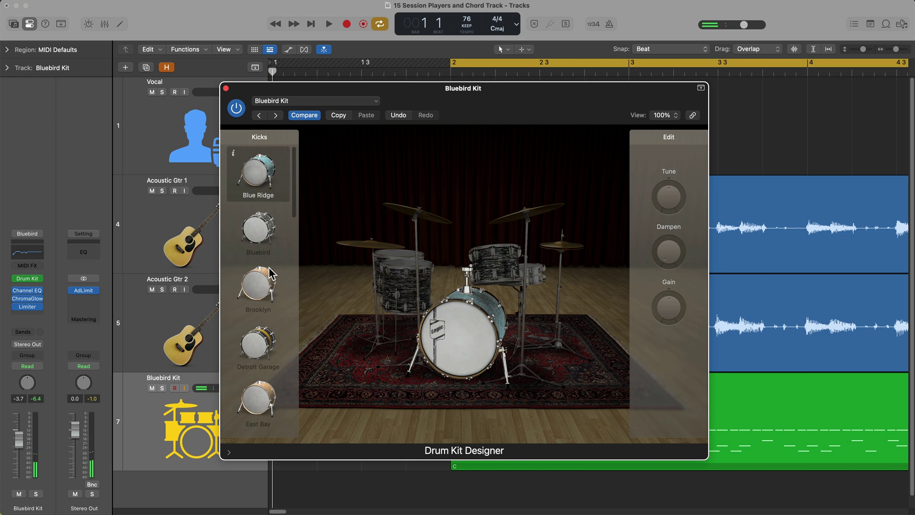
Step: Audition the Brooklyn, Detroit Garage and East Bay snares, then leave the snare choices
click(535, 270)
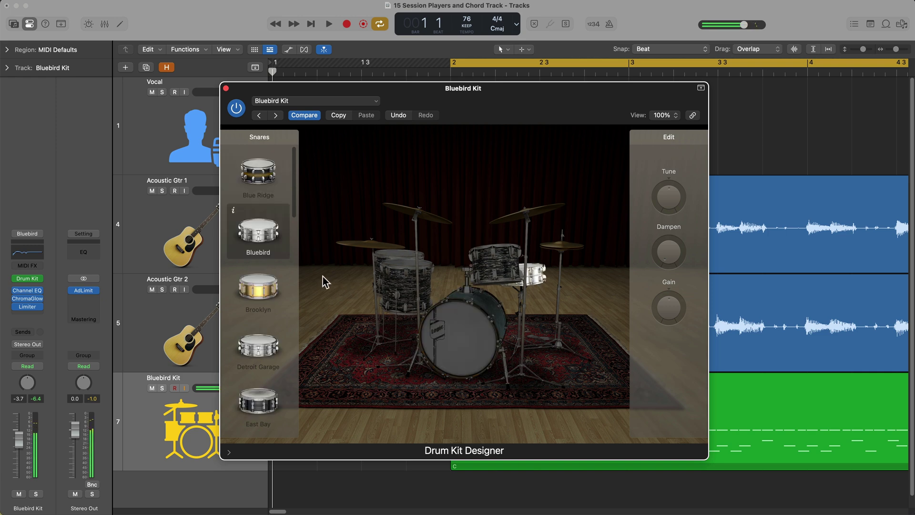
click(271, 289)
click(261, 347)
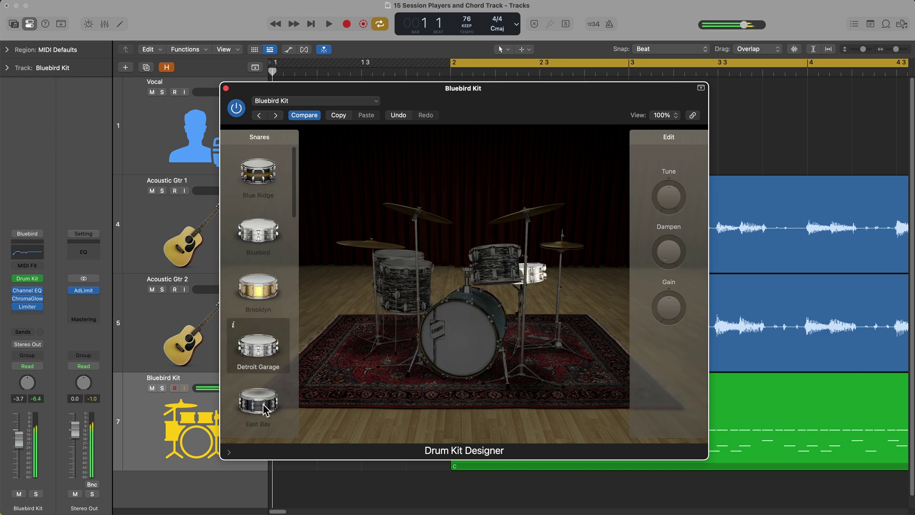
click(265, 408)
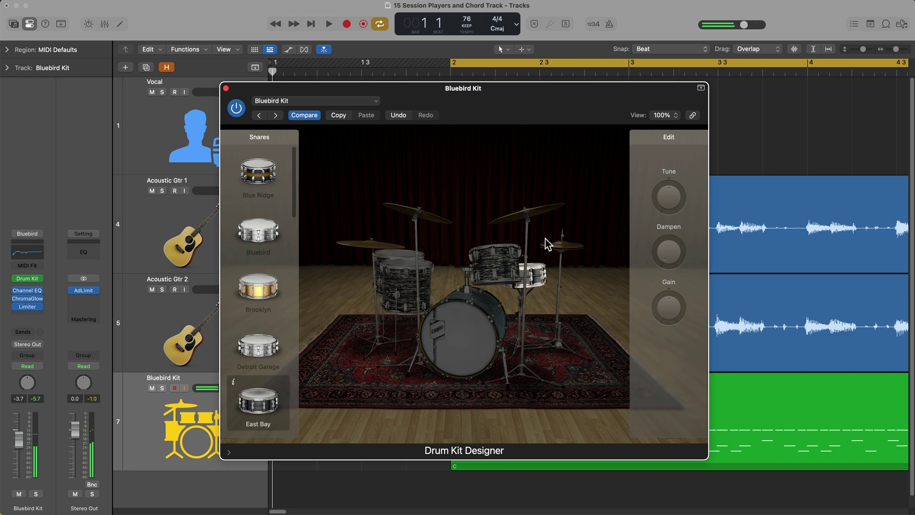
click(552, 177)
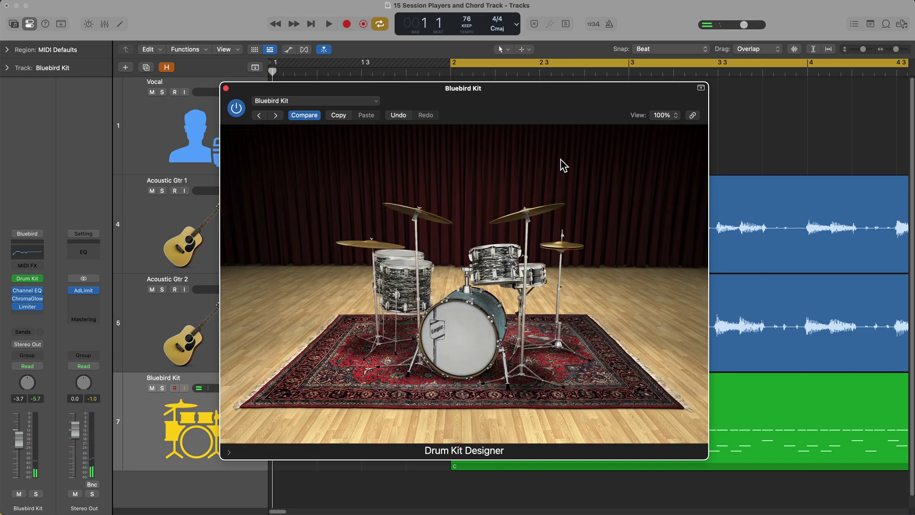
Step: Tune the toms up to about +143 cents and raise their gain slightly
click(497, 260)
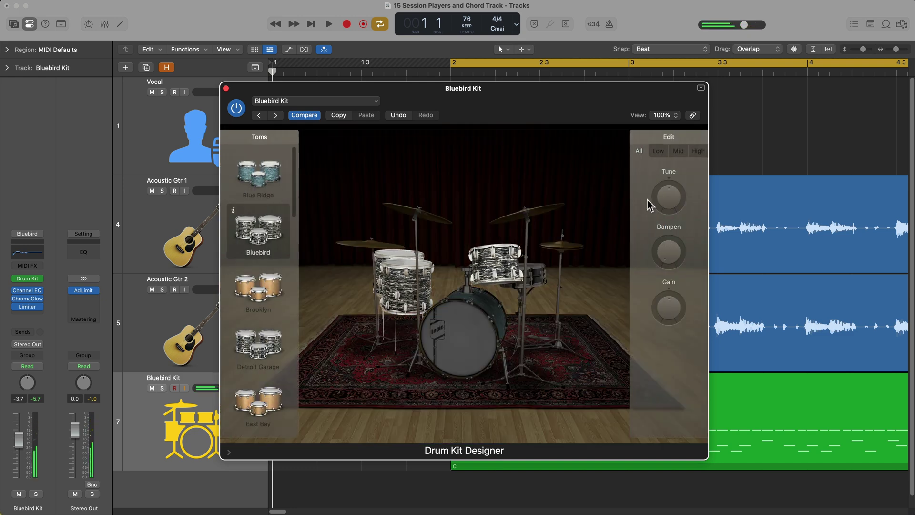
mouse_move(676, 203)
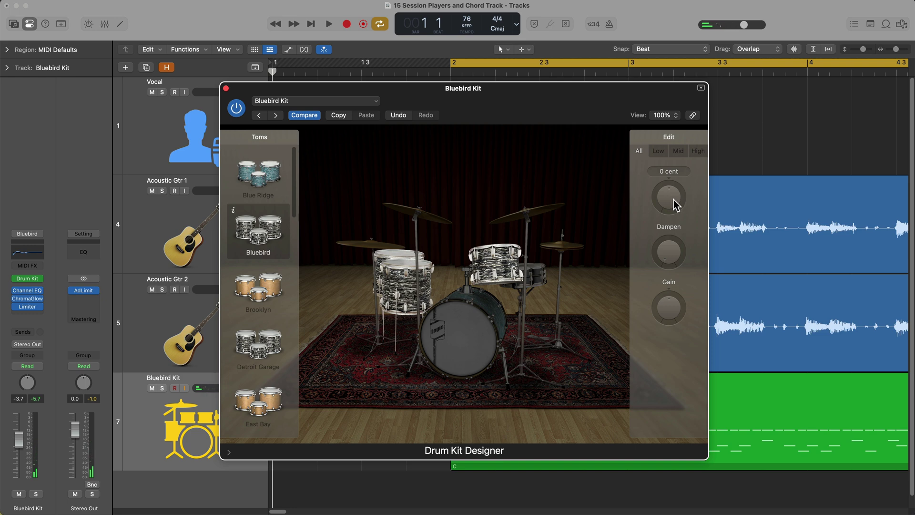
drag(676, 203, 690, 182)
mouse_move(679, 248)
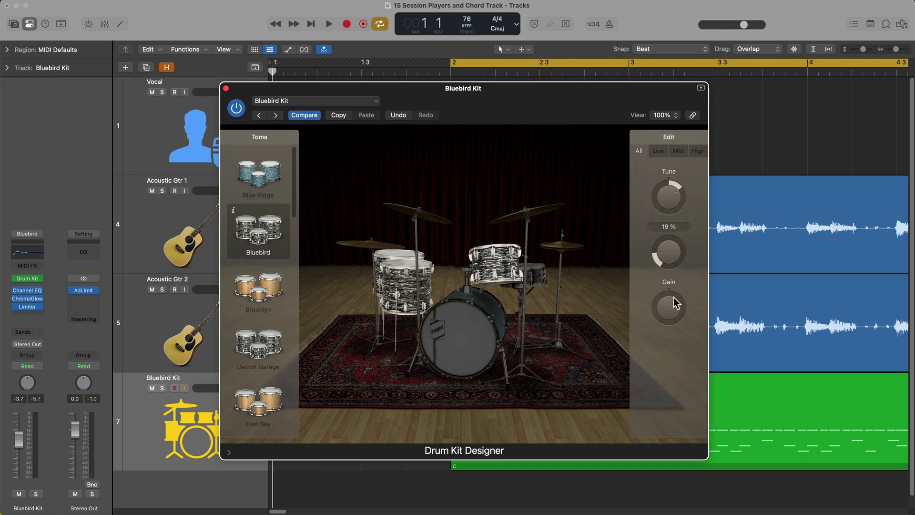
drag(677, 305, 681, 299)
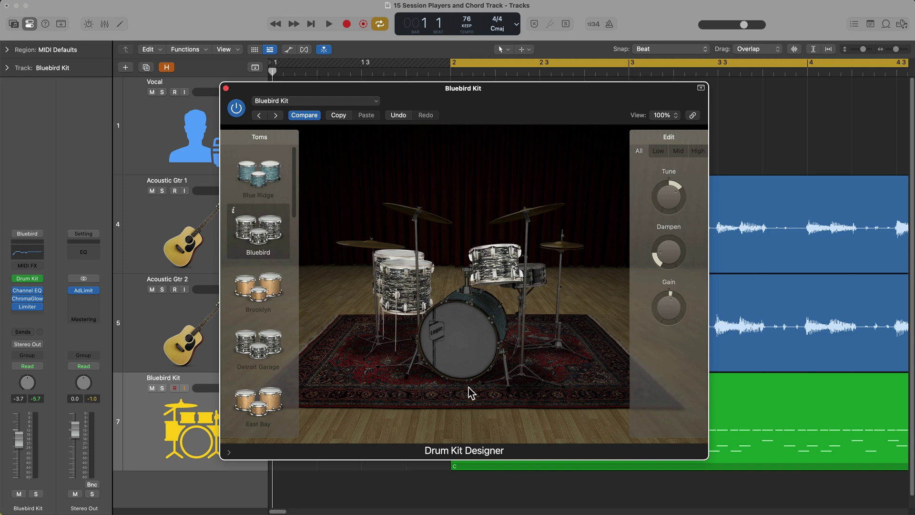
Step: Audition hi-hats, settle on Brooklyn, and raise its gain 2 dB to +5 dB
click(544, 214)
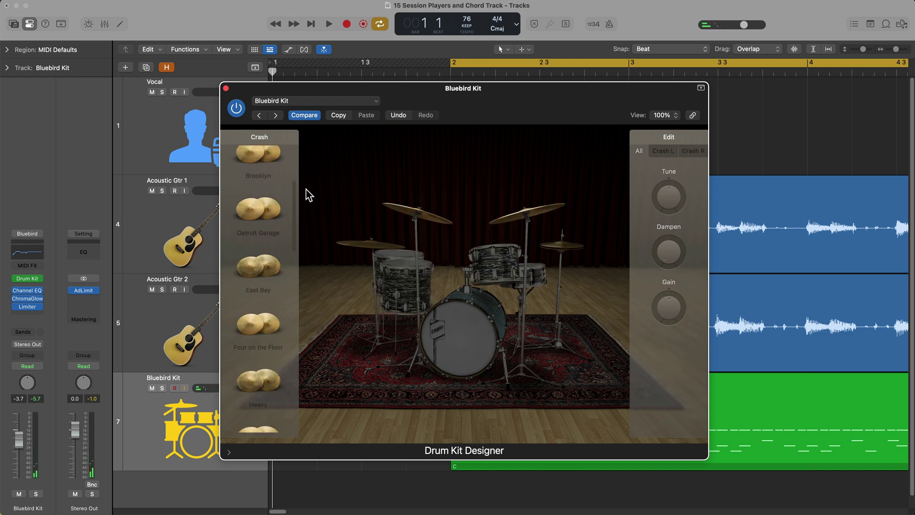
click(578, 245)
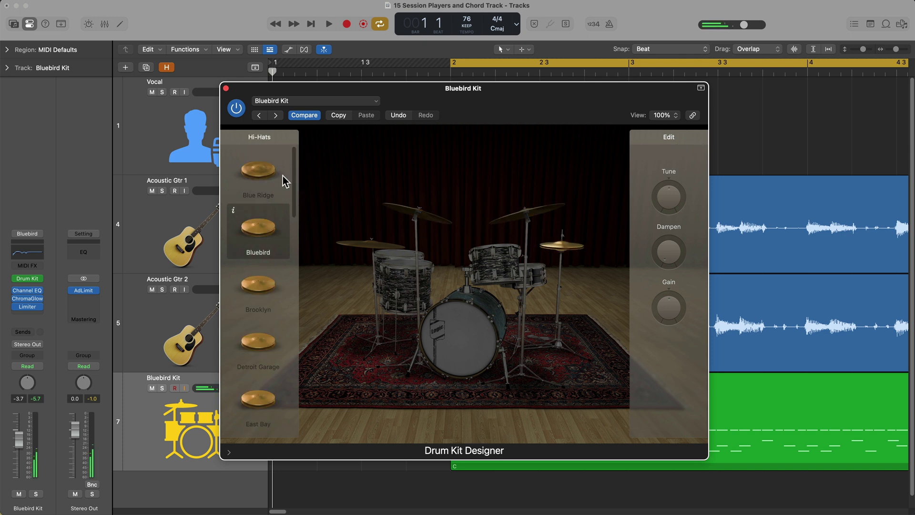
click(277, 303)
click(269, 346)
click(260, 246)
click(256, 285)
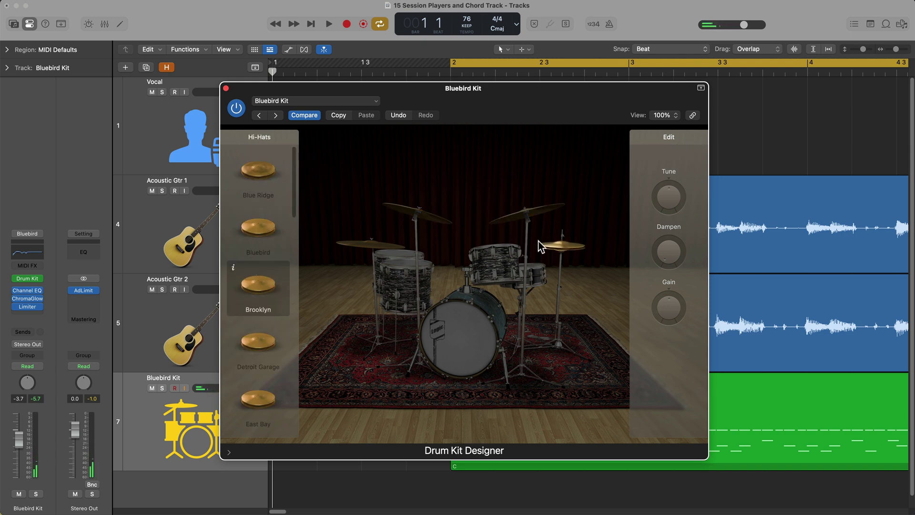
drag(675, 309, 690, 304)
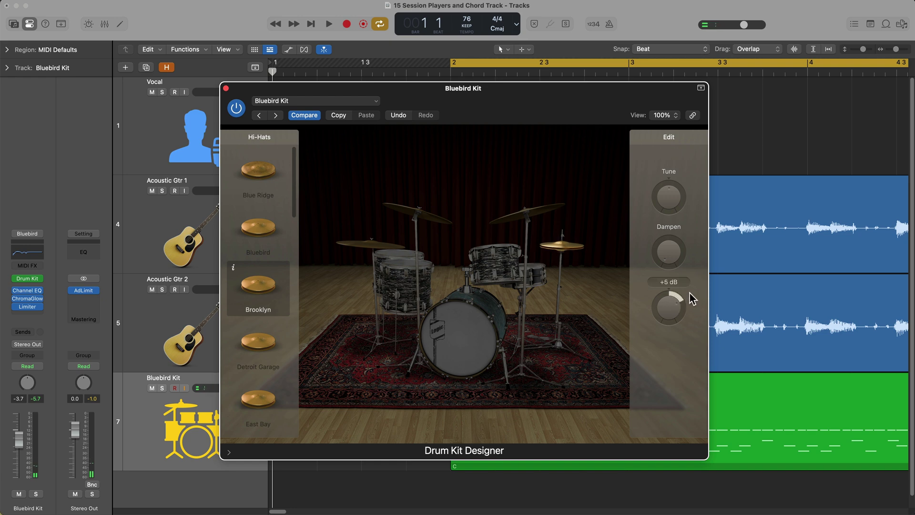
Step: Close the kit designer and raise the Bluebird Kit volume to about -1.9 dB during playback
click(227, 89)
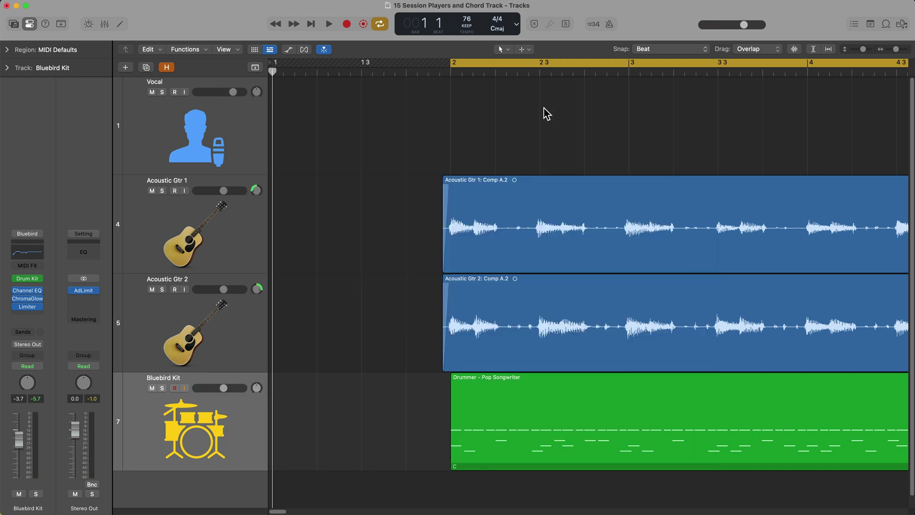
key(space)
key(super+Left)
key(super+Left)
key(super+Left)
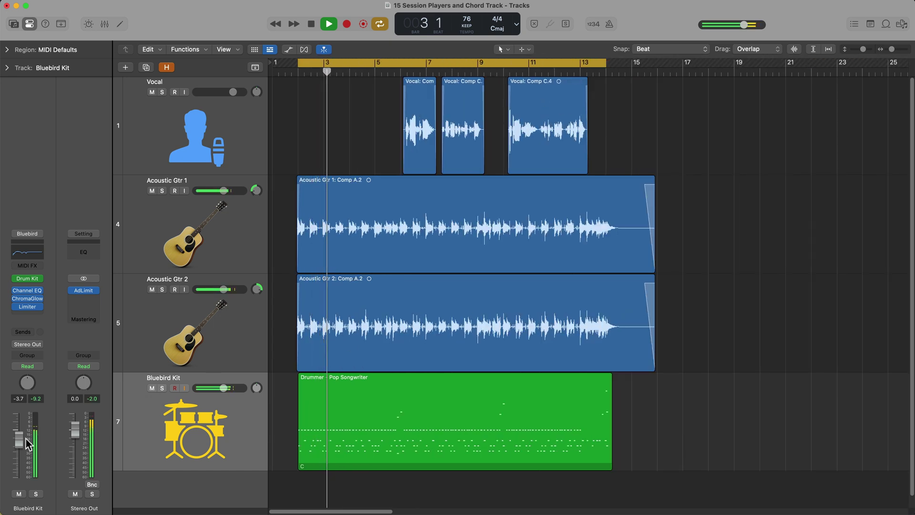
drag(26, 445, 26, 442)
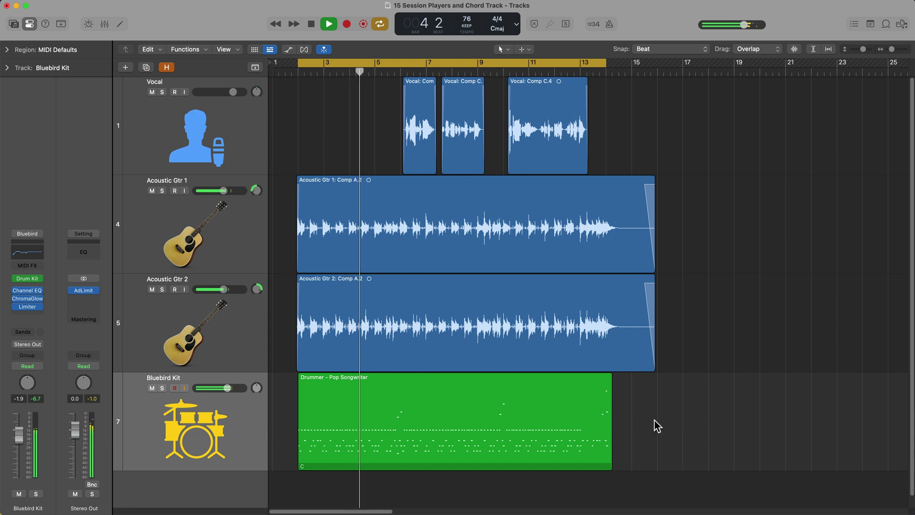
Step: Zoom in horizontally, select the drummer region, stop playback and show the Mixer below the tracks
key(super+Right)
key(super+Right)
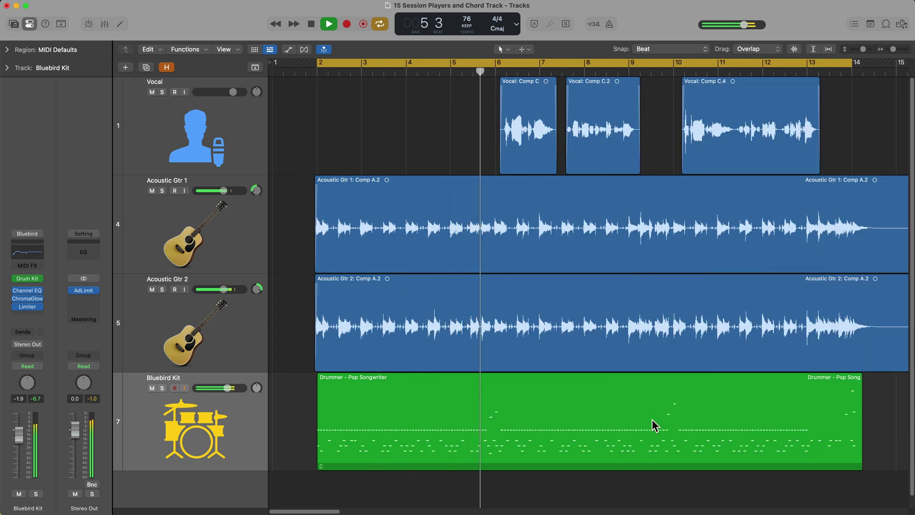
click(652, 420)
key(x)
key(space)
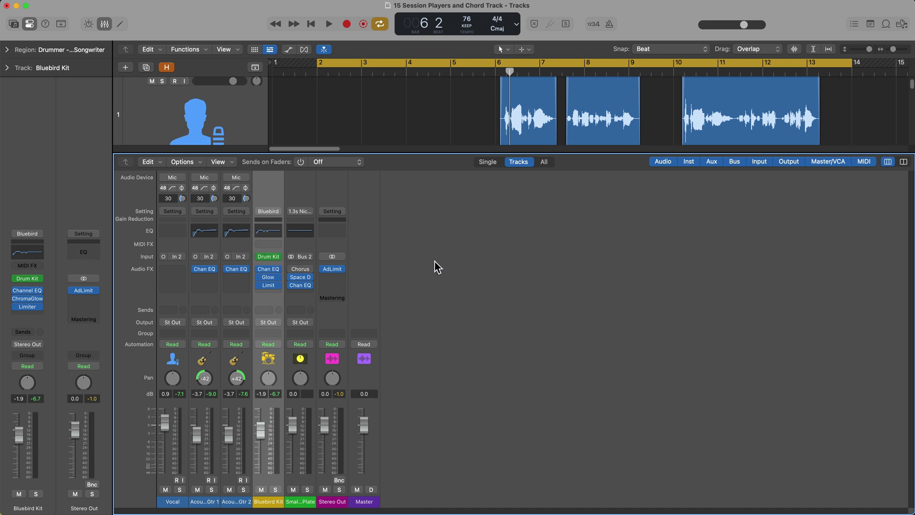
Step: Switch Drum Kit Designer to Multi-Output and add Kick, Snare, Toms and Hi-Hat/Perc channels, deleting Aux 6
click(277, 257)
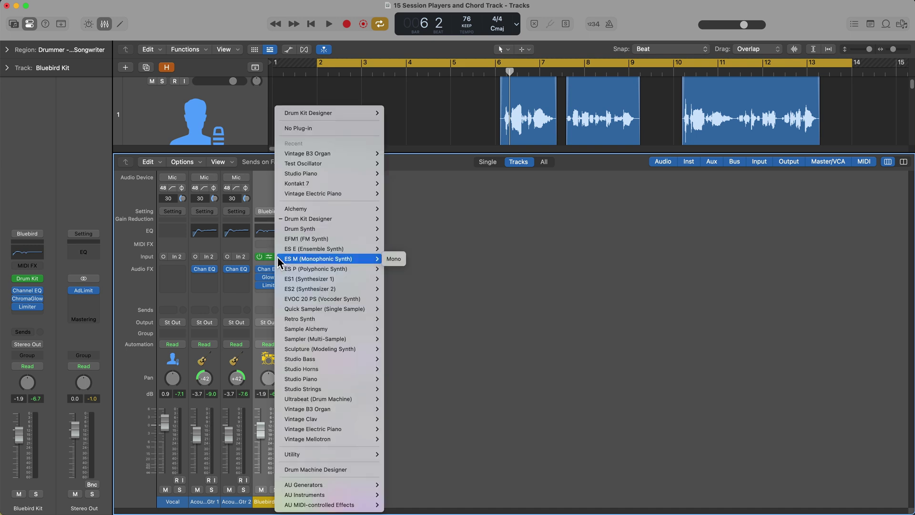
mouse_move(323, 116)
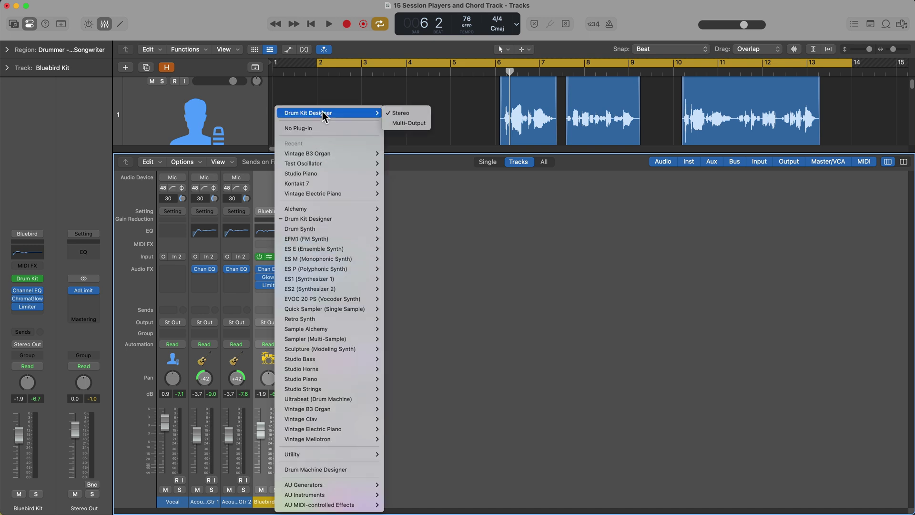
click(408, 123)
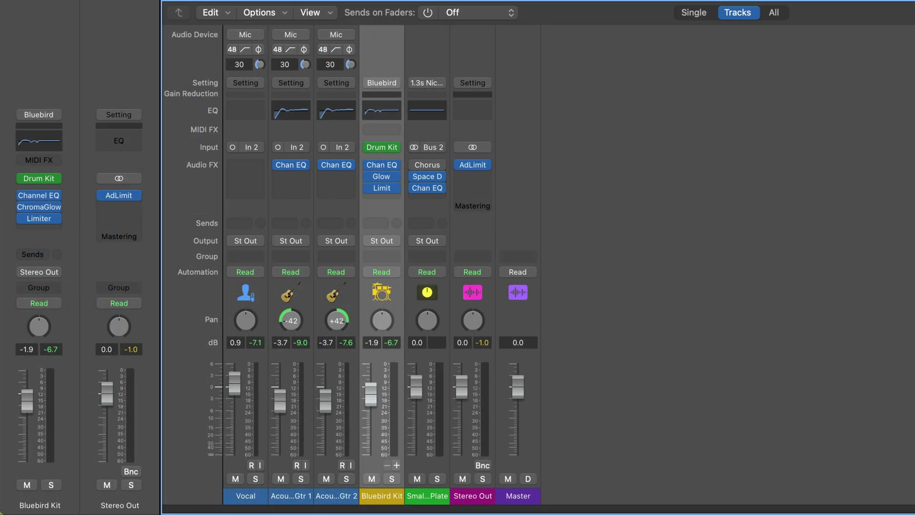
click(396, 465)
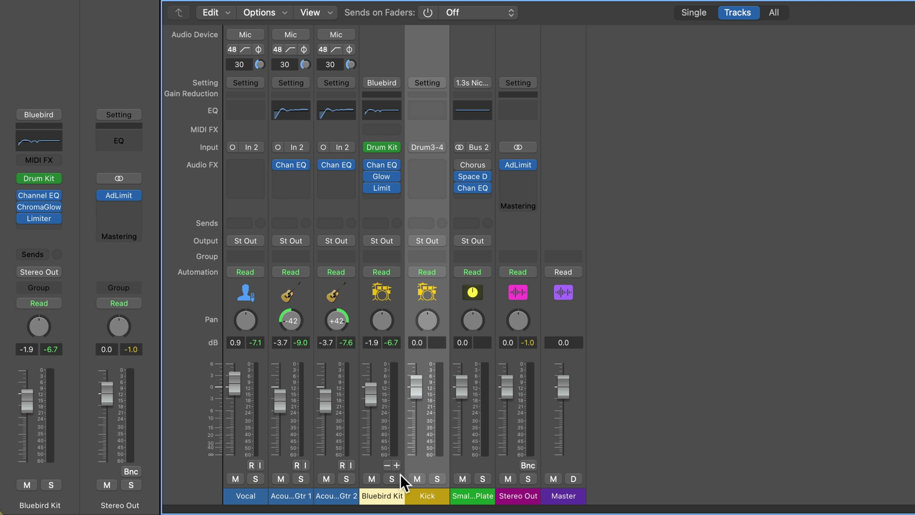
click(396, 465)
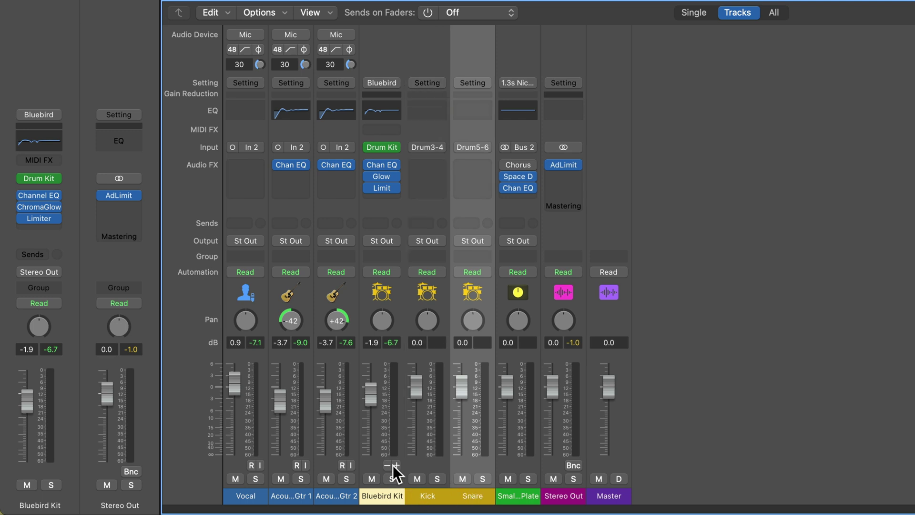
click(396, 465)
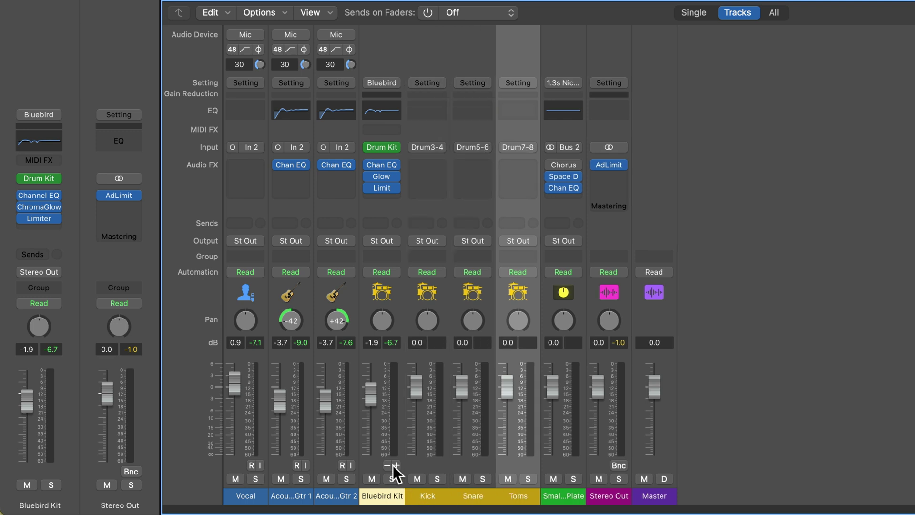
click(397, 465)
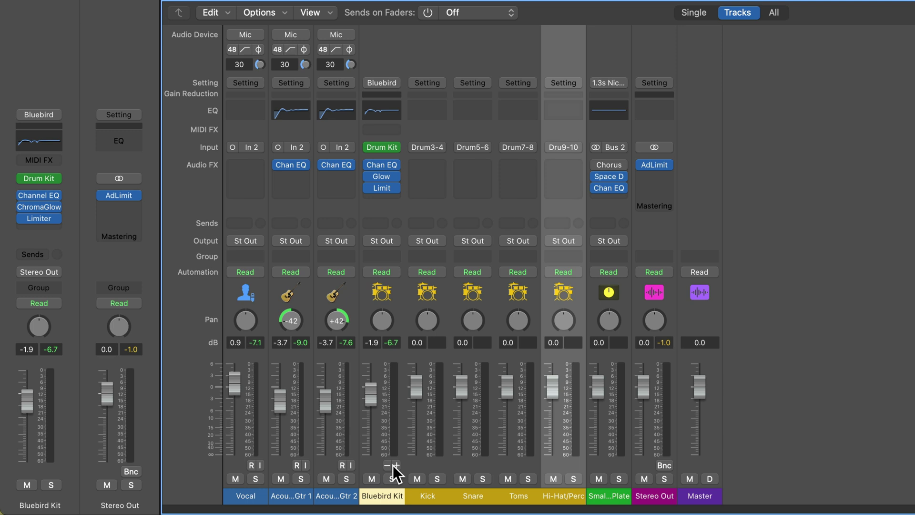
click(397, 466)
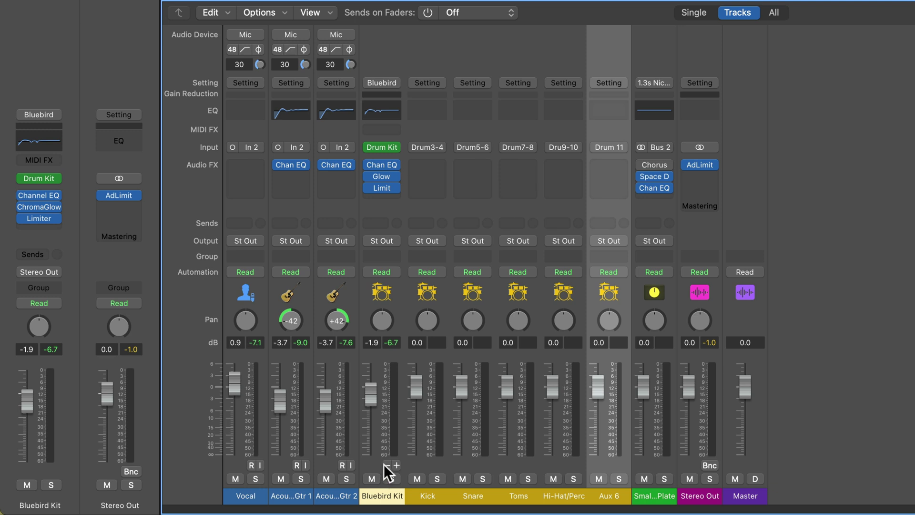
key(Delete)
Step: Select the Bluebird Kit through Hi-Hat/Perc channel strips and solo them together
click(387, 494)
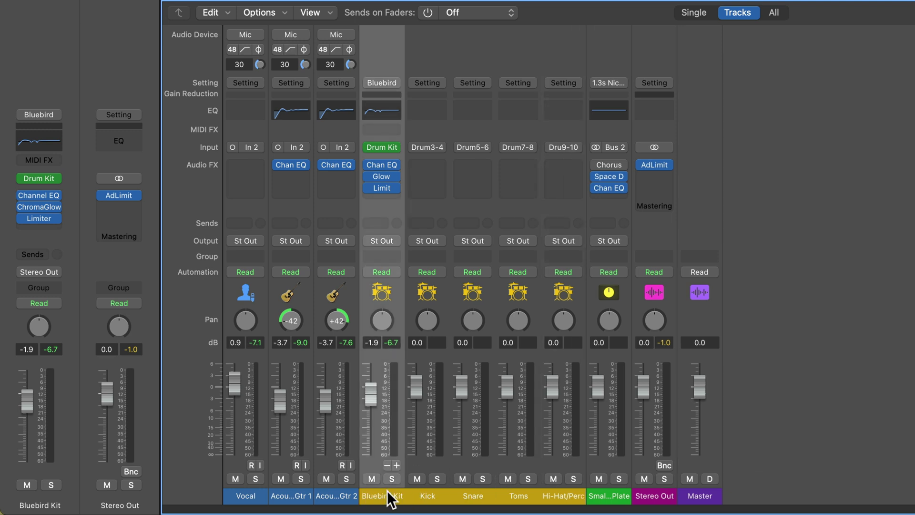
mouse_move(391, 501)
mouse_down()
mouse_move(422, 500)
mouse_move(388, 500)
mouse_up()
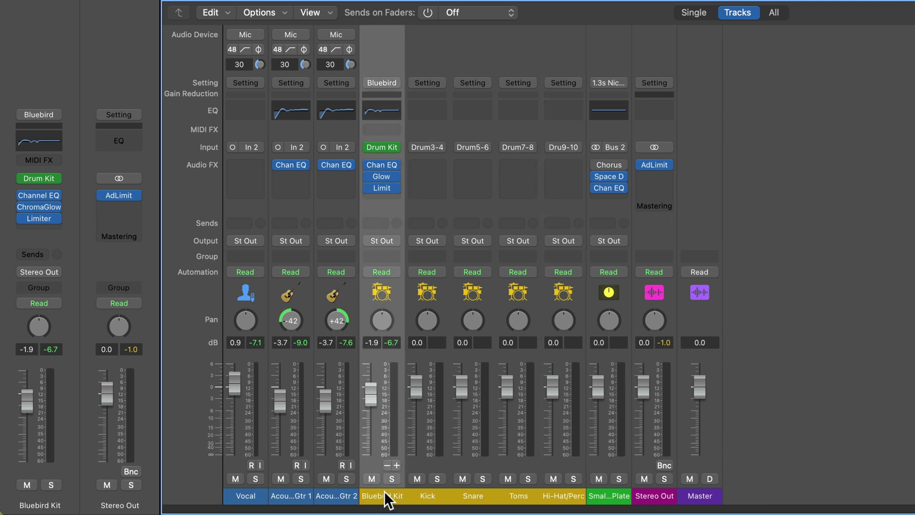
click(417, 499)
click(475, 498)
click(521, 496)
click(563, 500)
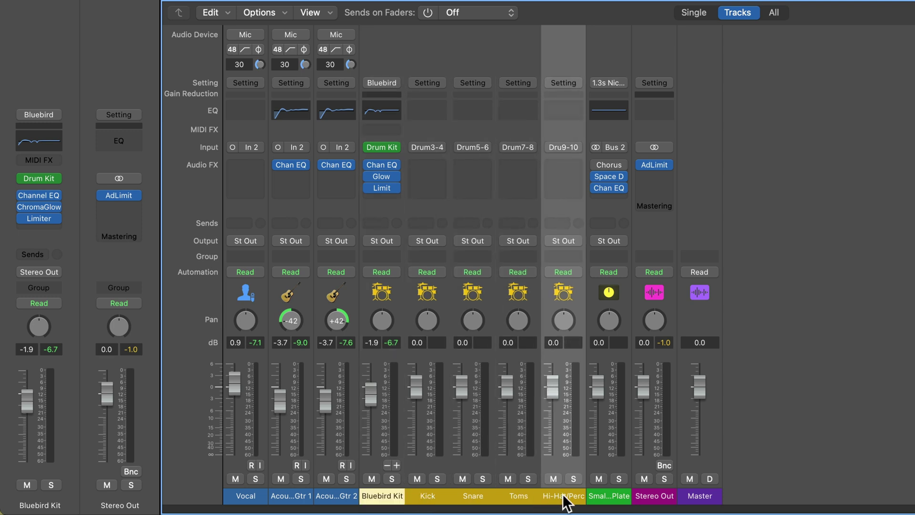
drag(382, 496, 563, 496)
click(574, 479)
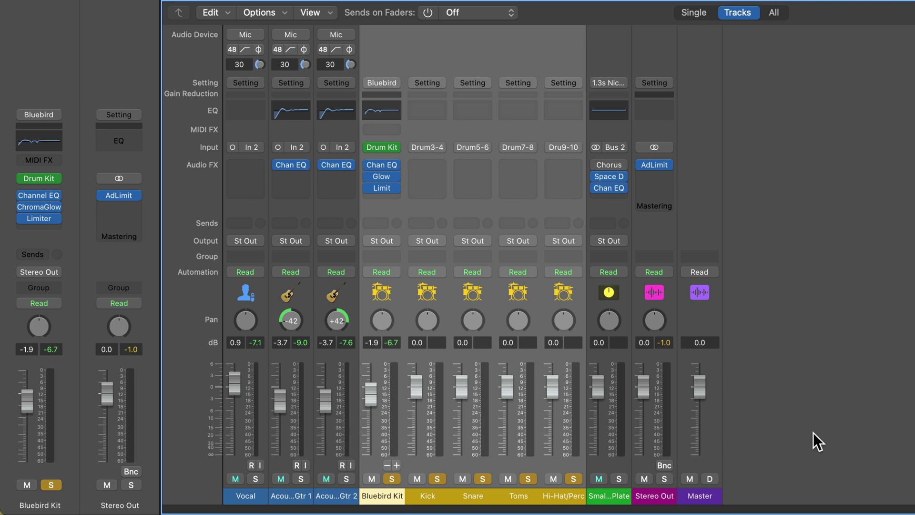
Step: While playing, set Kick to -1.5 dB, Toms to 1.0 dB, and Hi-Hat/Perc to 0.9 dB with stereo pan at -16
key(space)
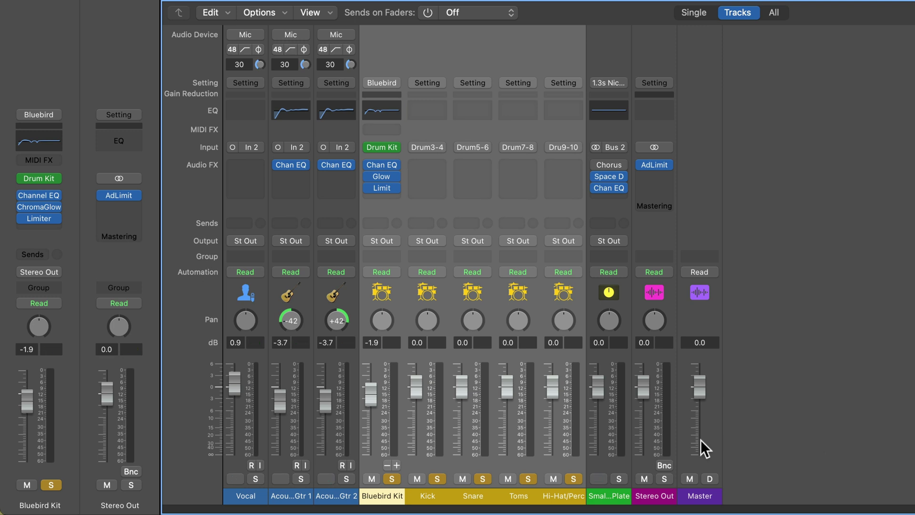
click(428, 497)
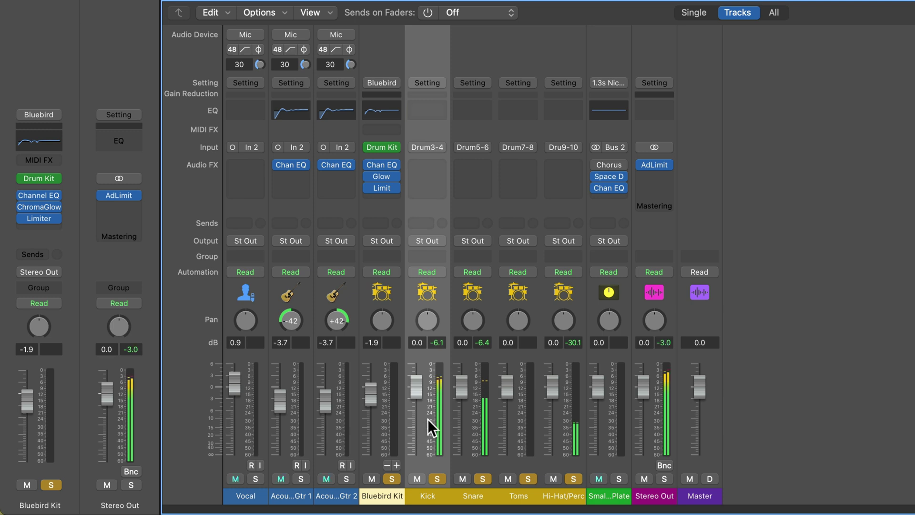
drag(428, 417, 427, 421)
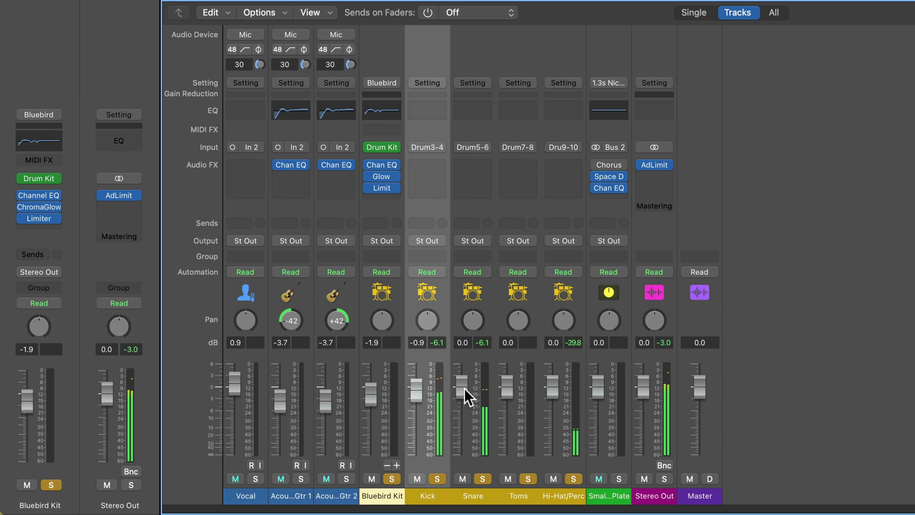
drag(551, 386, 552, 381)
mouse_move(564, 320)
mouse_down()
mouse_move(563, 334)
mouse_move(564, 320)
mouse_up()
right_click(565, 314)
click(591, 339)
drag(511, 388, 511, 383)
drag(419, 387, 419, 390)
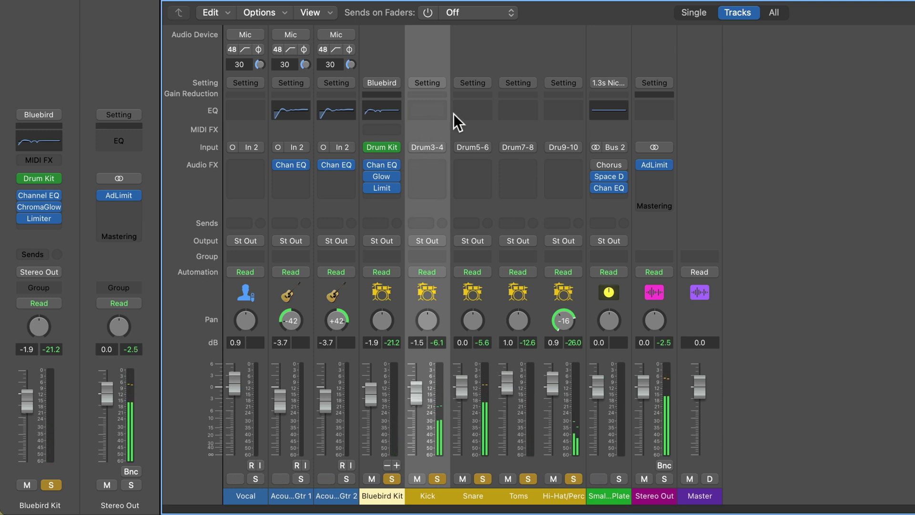
Step: Add a Channel EQ to the Kick with a narrowed +6 dB boost around 1980 Hz
click(424, 168)
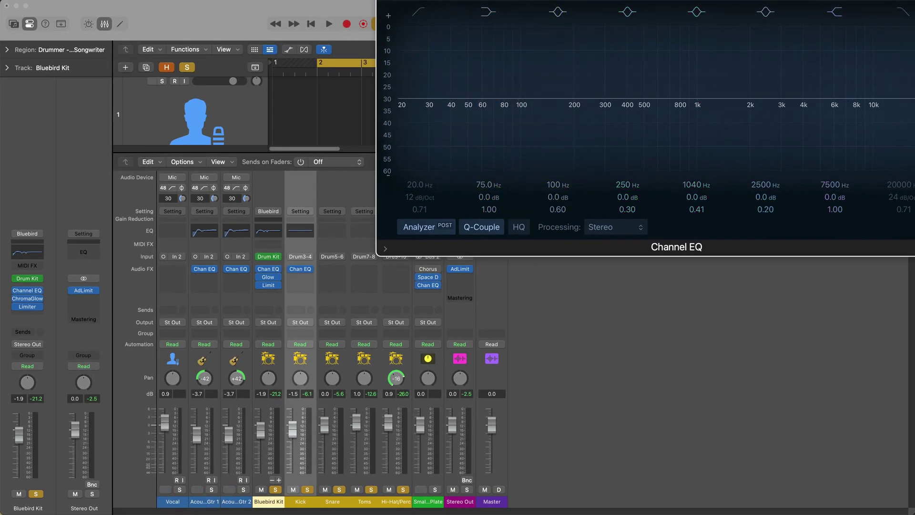
drag(785, 1, 653, 100)
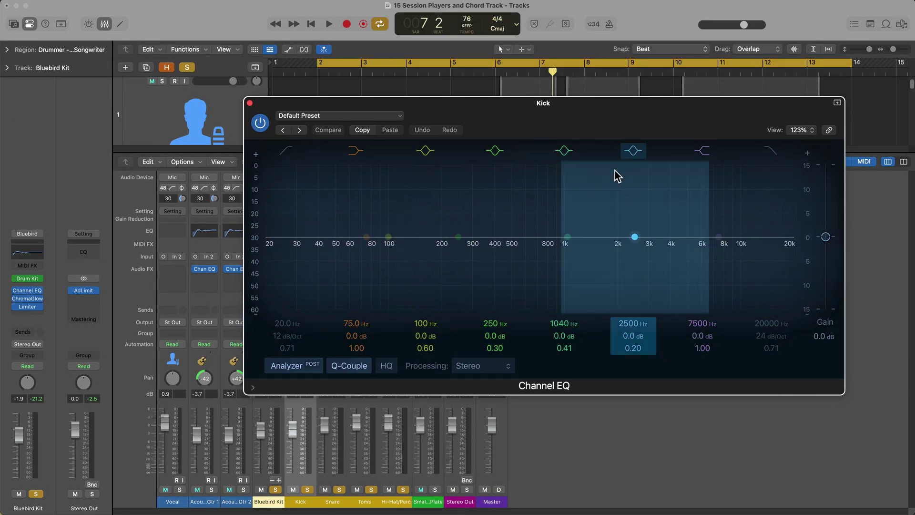
key(space)
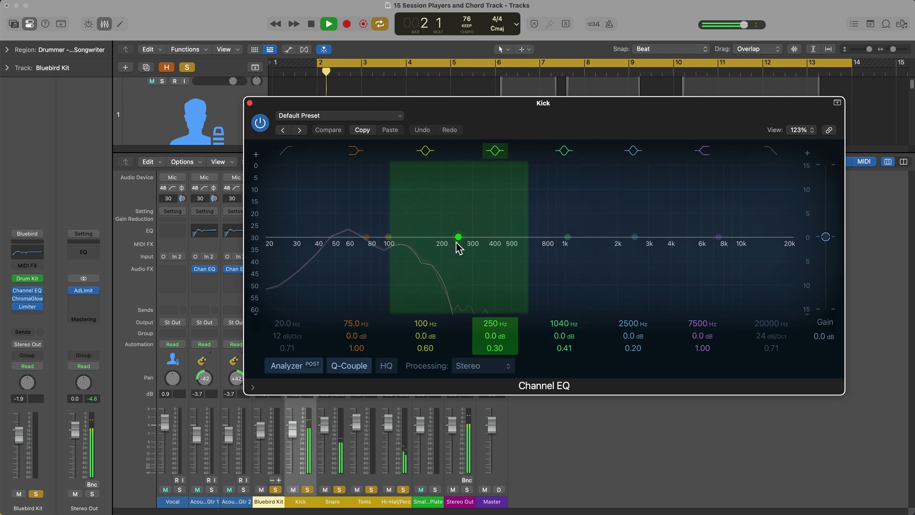
key(space)
drag(637, 250, 637, 205)
drag(635, 349, 635, 336)
key(space)
drag(637, 208, 617, 211)
key(space)
Step: Cut the Kick EQ by 1.4 dB at 85 Hz, compare bypassed, then unsolo the drum channels
drag(366, 237, 374, 245)
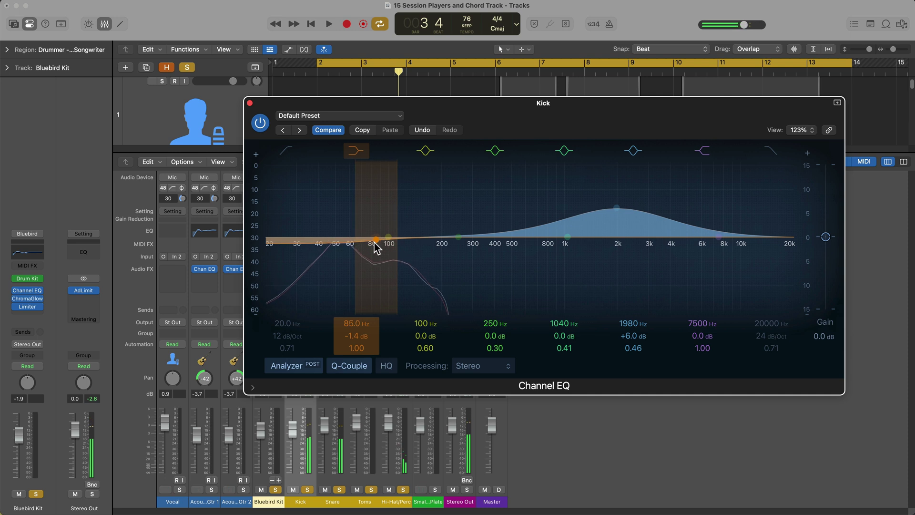
click(260, 122)
key(space)
key(super+w)
click(276, 490)
drag(281, 501, 402, 500)
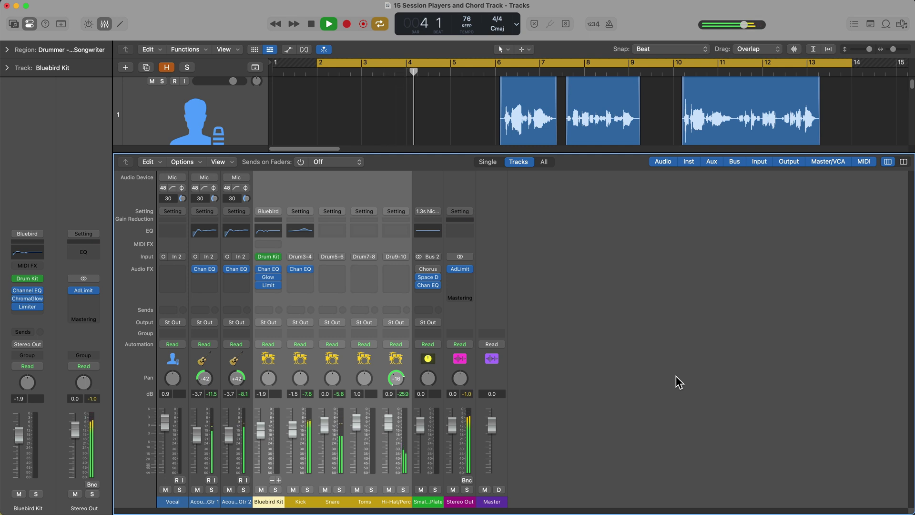
Step: Stop playback and switch the Bluebird Kit's Drum Kit Designer back to stereo output
key(space)
click(276, 502)
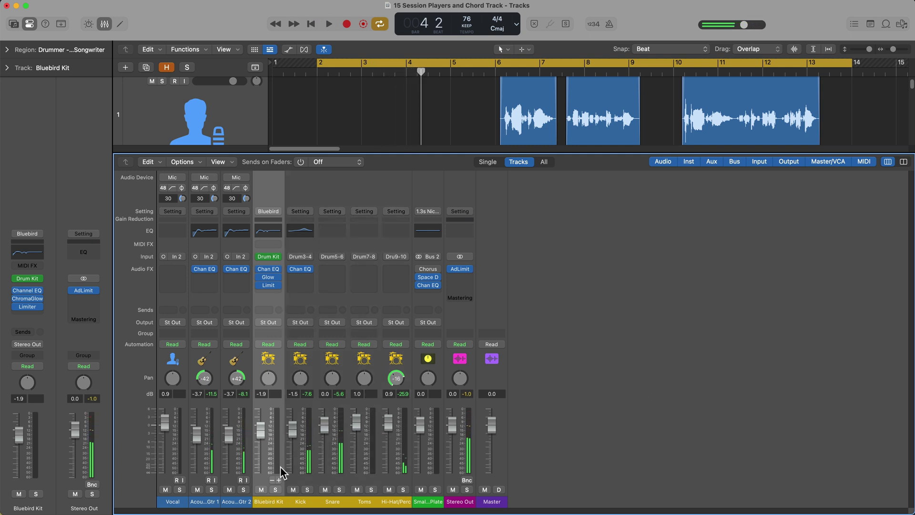
click(279, 258)
mouse_move(329, 114)
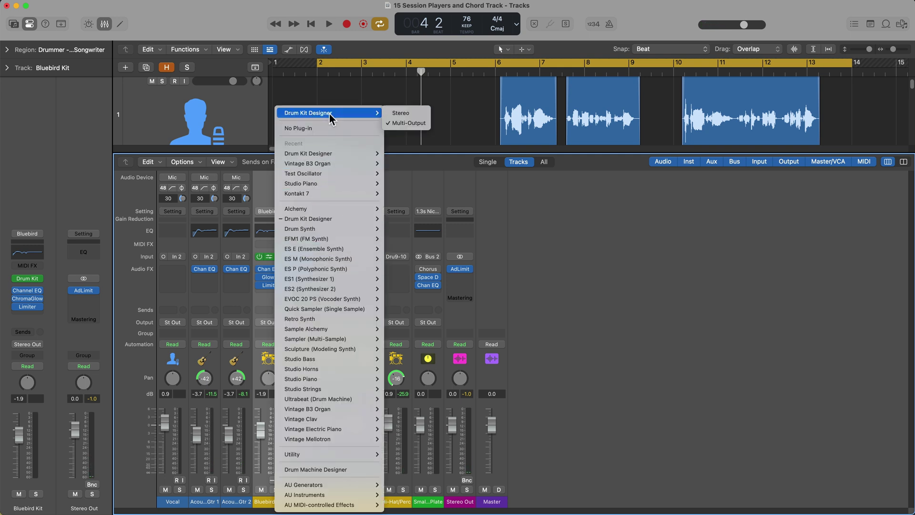
click(389, 113)
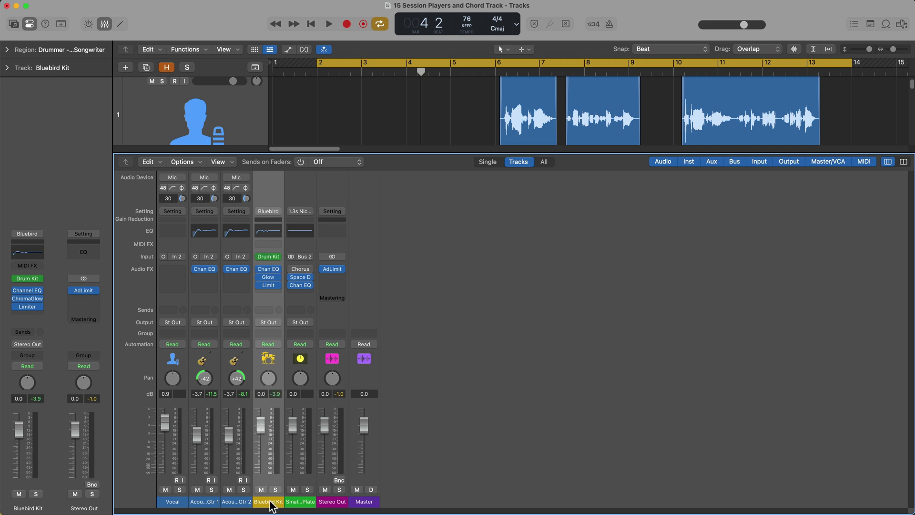
Step: Load the Bluebird+ patch from the Library's Drum Kit > Multi-Channel Kits onto the Bluebird Kit track
click(13, 25)
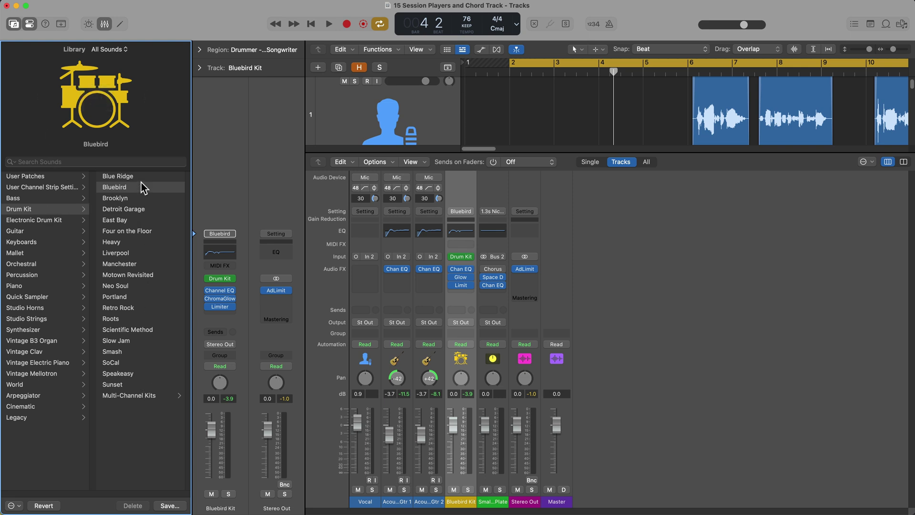
click(149, 395)
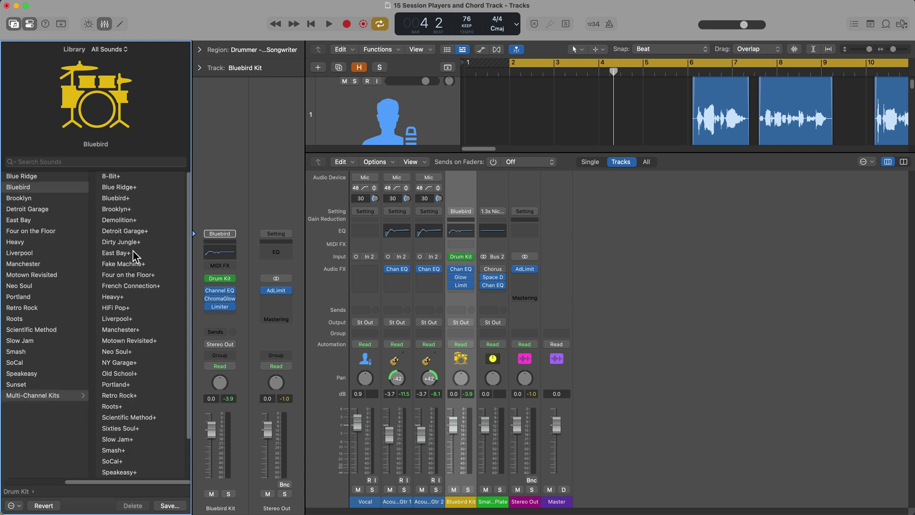
scroll(133, 251, down, 3)
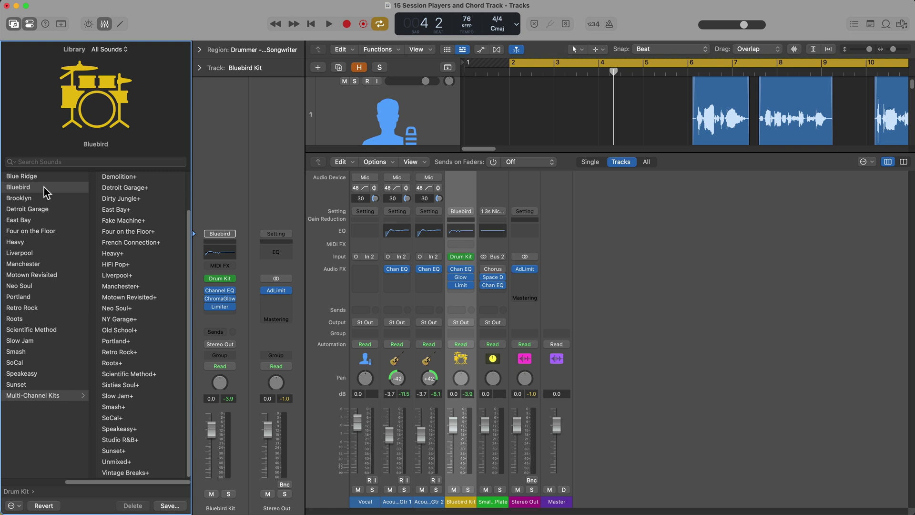
scroll(135, 234, up, 3)
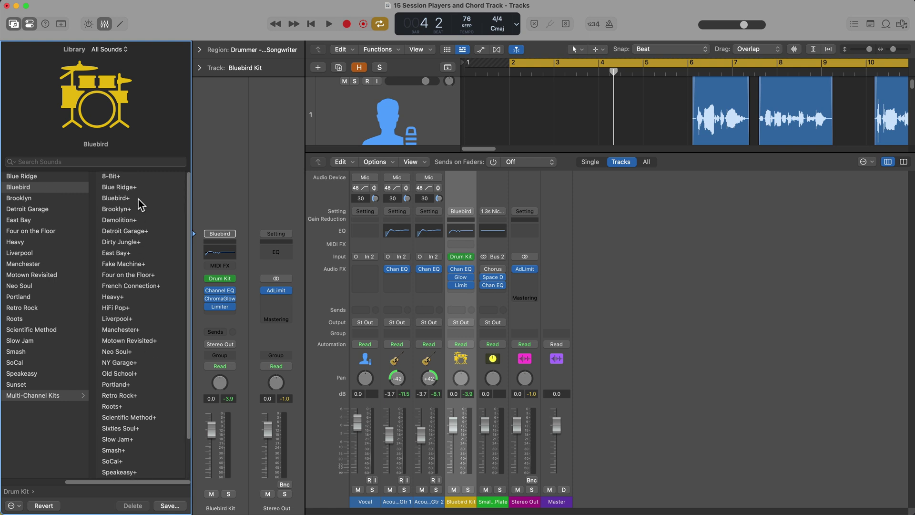
click(138, 199)
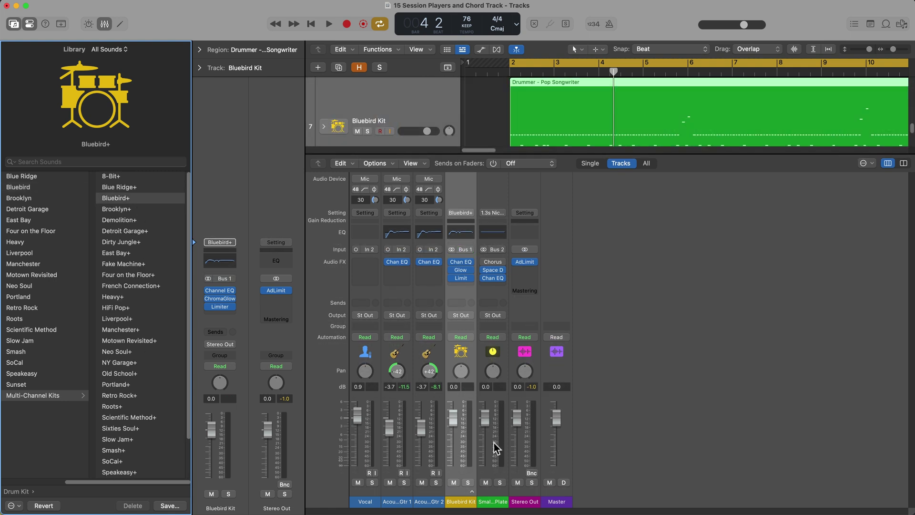
Step: Expand the Bluebird Kit stack in the Mixer and play it soloed to hear Bluebird+
click(473, 491)
scroll(471, 455, right, 15)
scroll(472, 455, left, 12)
scroll(472, 453, left, 2)
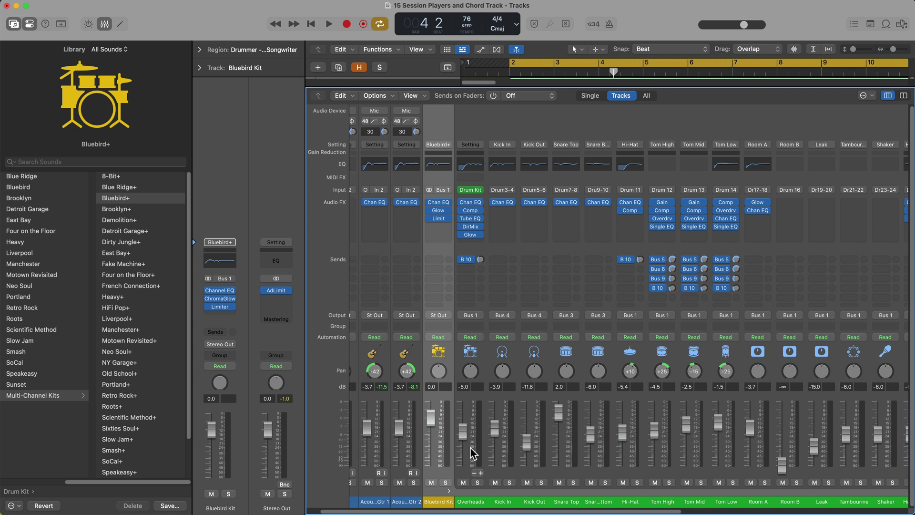
key(space)
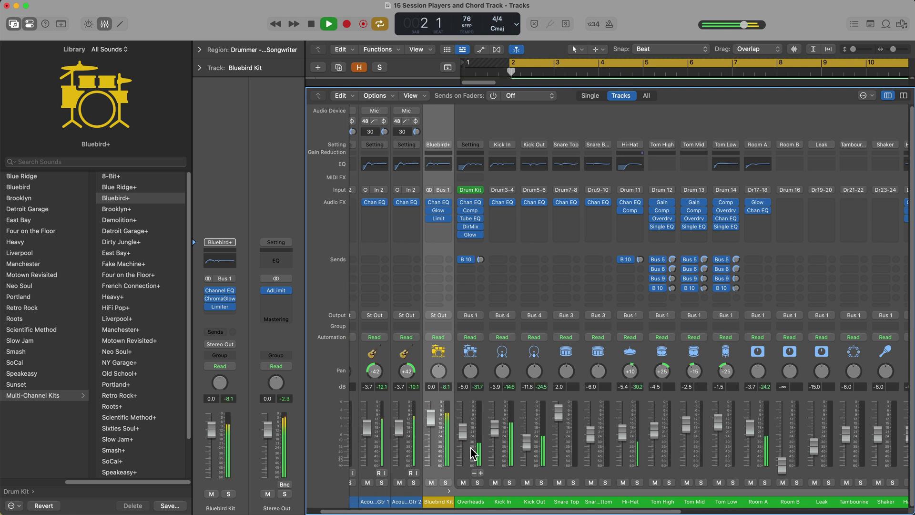
click(446, 483)
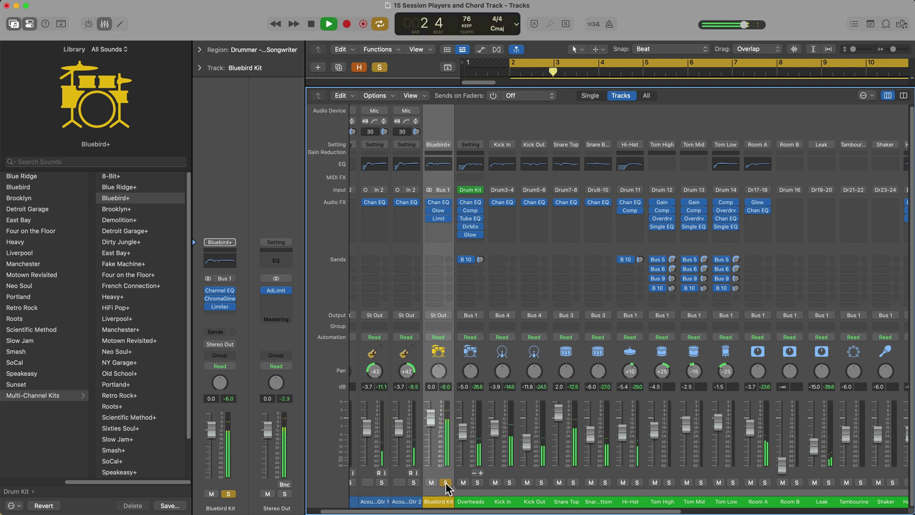
key(space)
Step: Hide the mixer and expand the Bluebird Kit stack to show its drum subtracks
key(x)
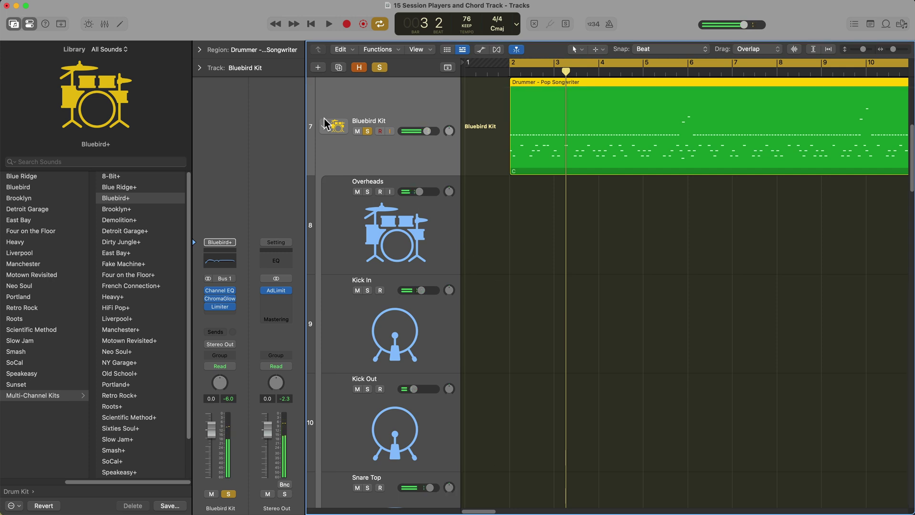
click(323, 126)
click(324, 411)
scroll(329, 405, down, 5)
click(325, 239)
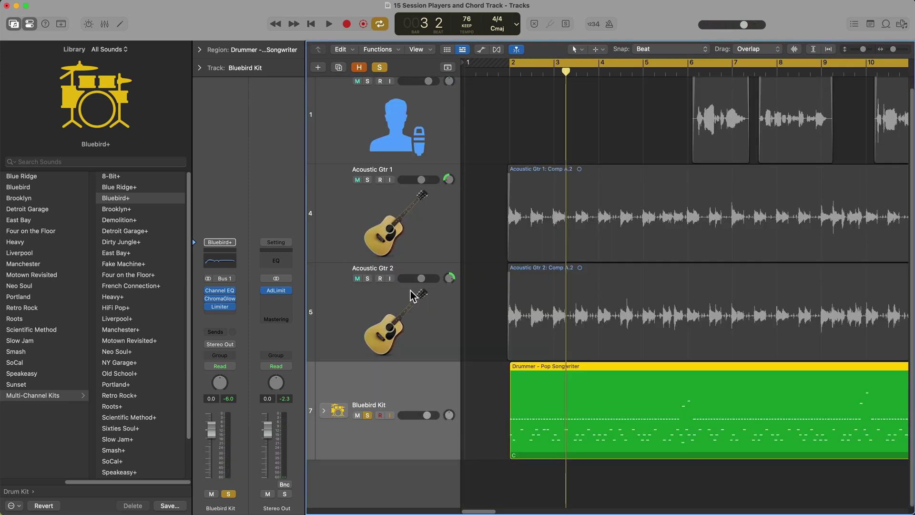
click(325, 410)
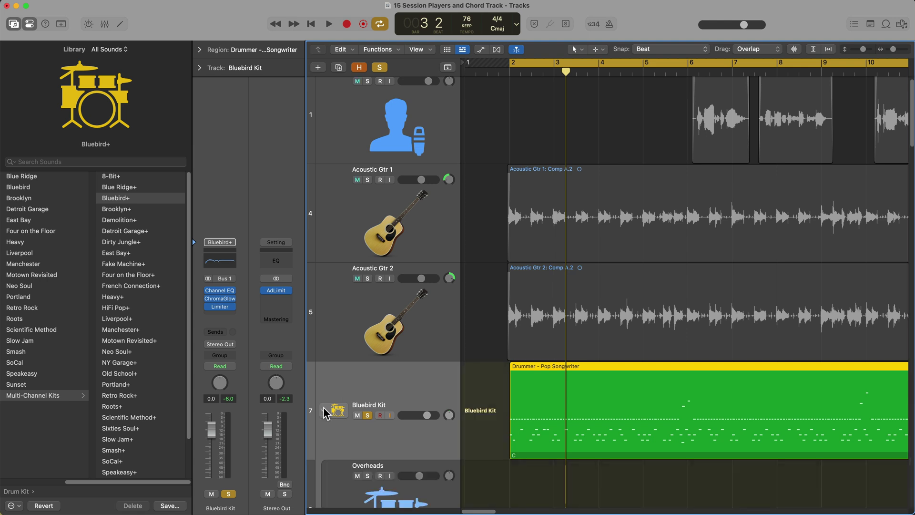
Step: Close the sound library, deselect the Drummer region, and shrink all track lanes two steps
click(13, 24)
click(289, 323)
key(super+Down)
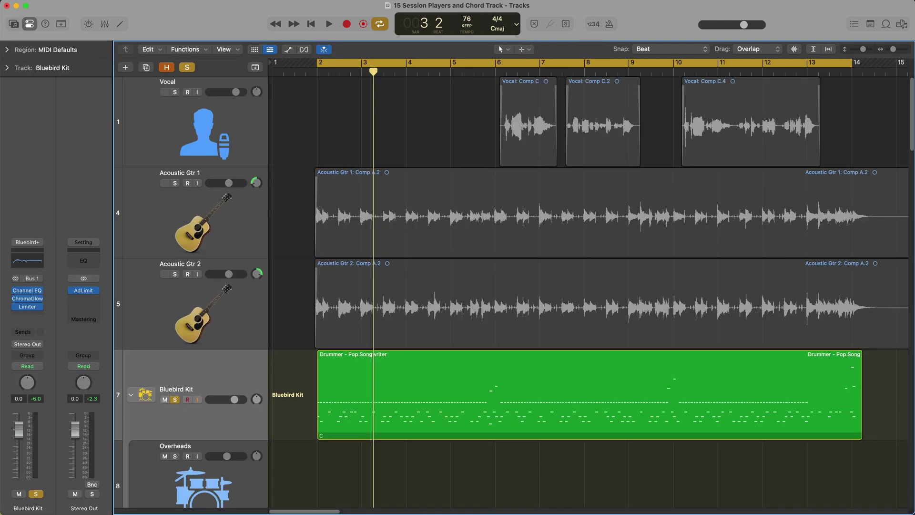
key(super+Down)
key(super+Down)
key(super+Down)
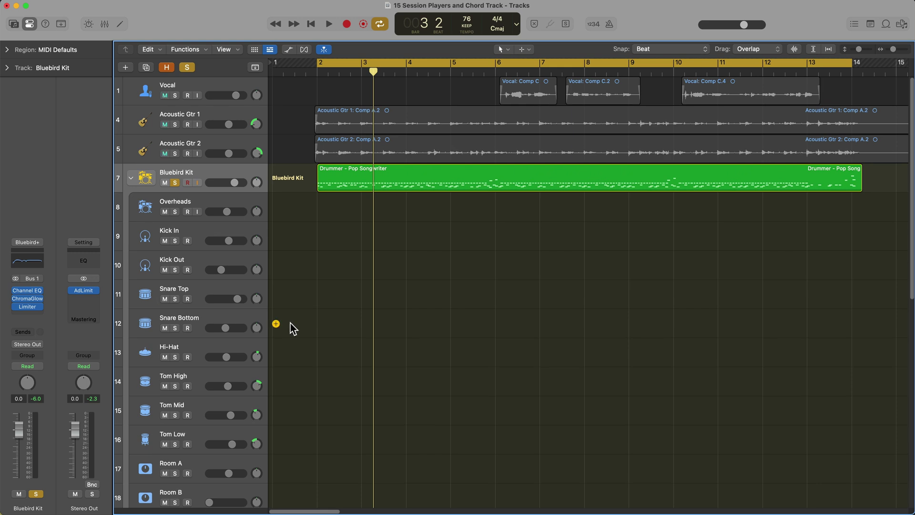
Step: Review the resized subtracks, leaving the Bluebird Kit stack collapsed
click(131, 178)
click(131, 178)
scroll(164, 315, down, 8)
scroll(189, 379, up, 7)
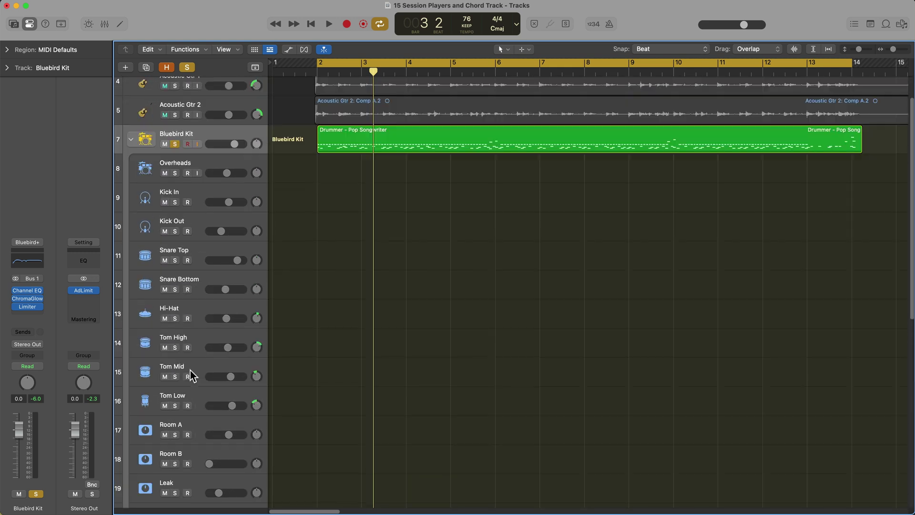
scroll(191, 376, up, 2)
click(131, 177)
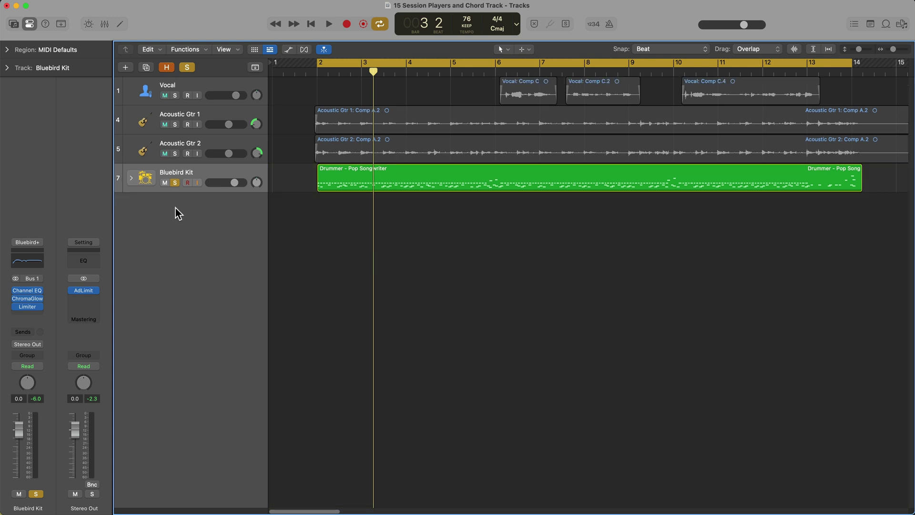
Step: In the Mixer, expand the drum stack and select Overheads, Kick In, Kick Out, Snare Top, Snare Bottom and Hi-Hat in turn
key(x)
click(256, 491)
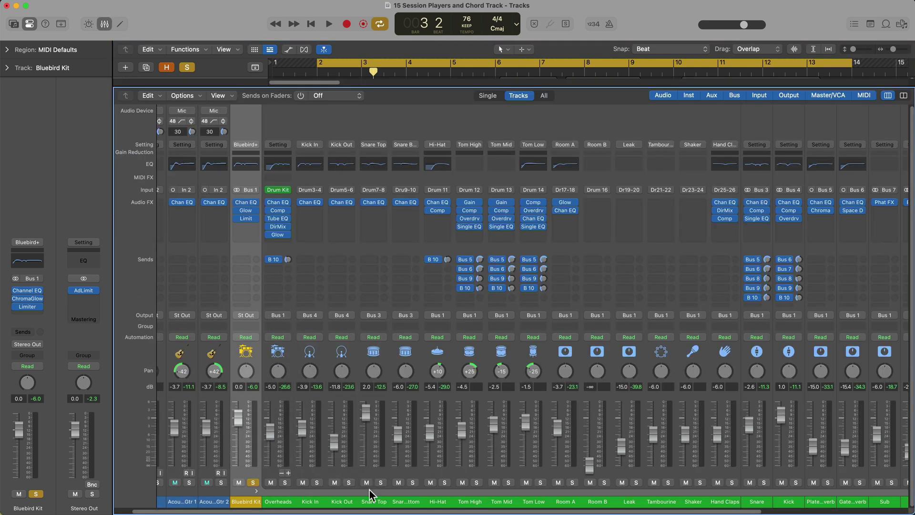
click(289, 500)
click(312, 503)
click(338, 503)
click(365, 503)
click(404, 504)
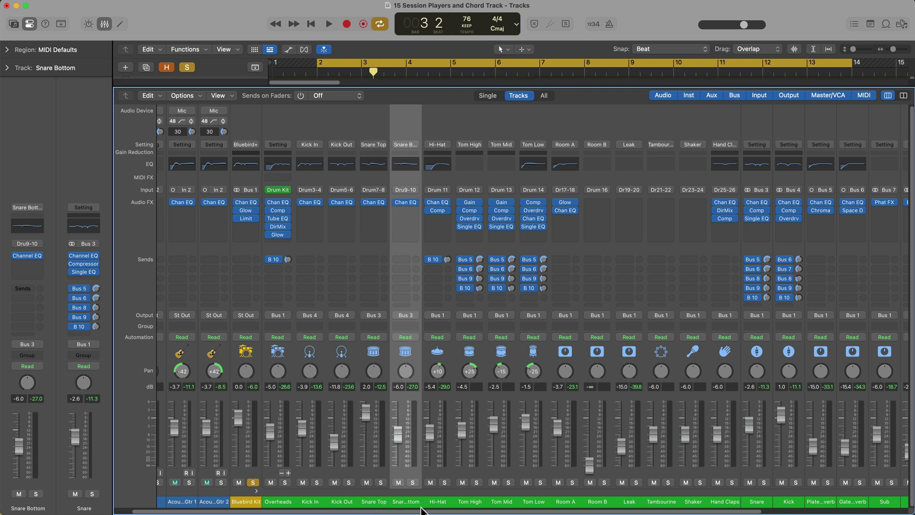
click(442, 504)
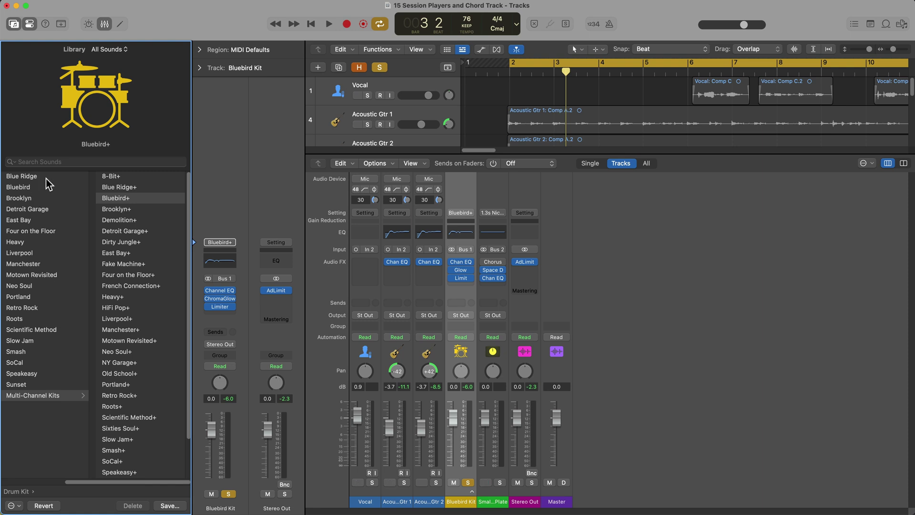
Step: Close the Mixer and the sound Library, then deselect the Bluebird Kit drummer region
scroll(129, 267, down, 2)
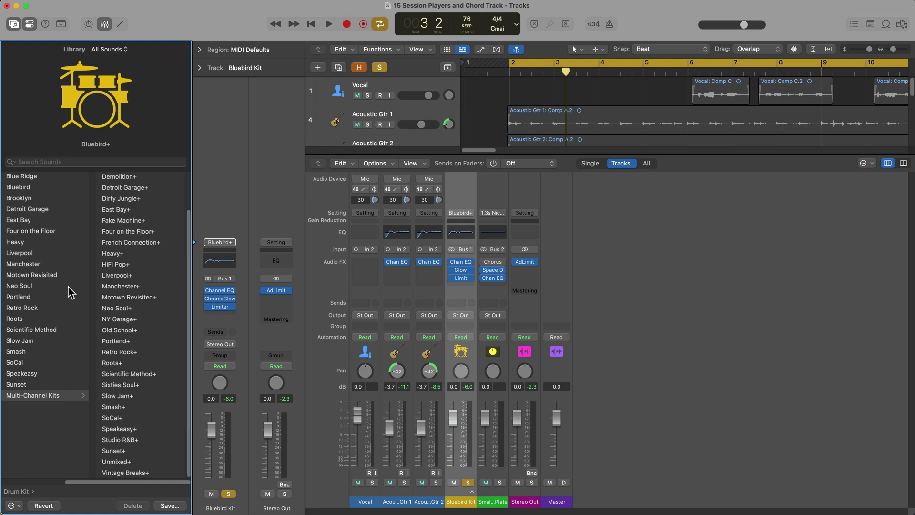
scroll(138, 313, up, 2)
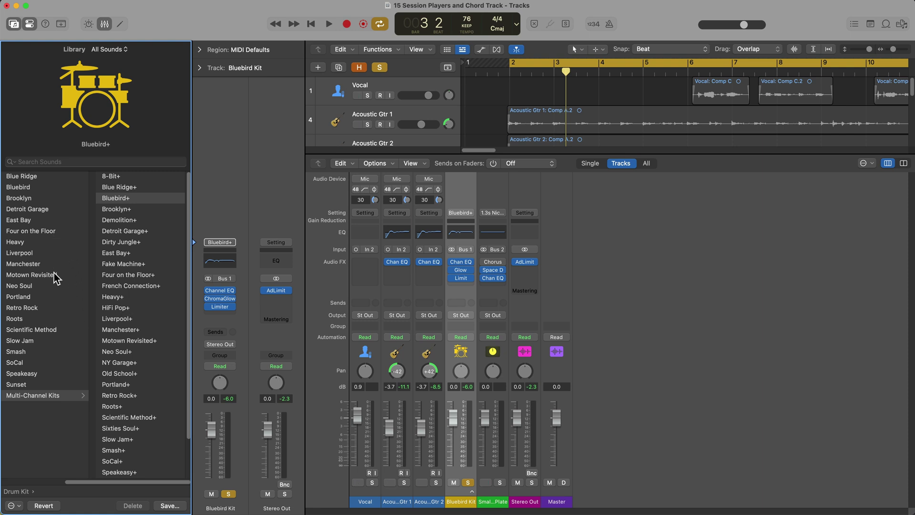
click(654, 330)
key(x)
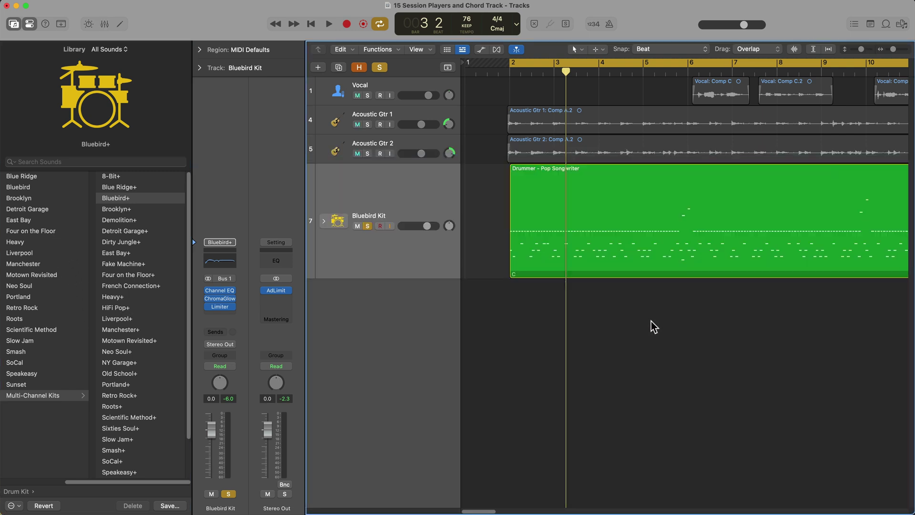
click(14, 24)
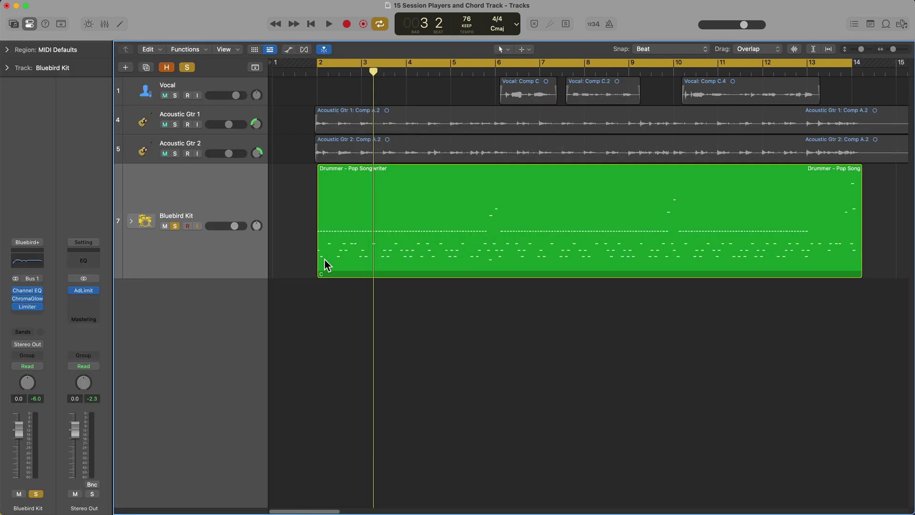
click(406, 226)
click(394, 334)
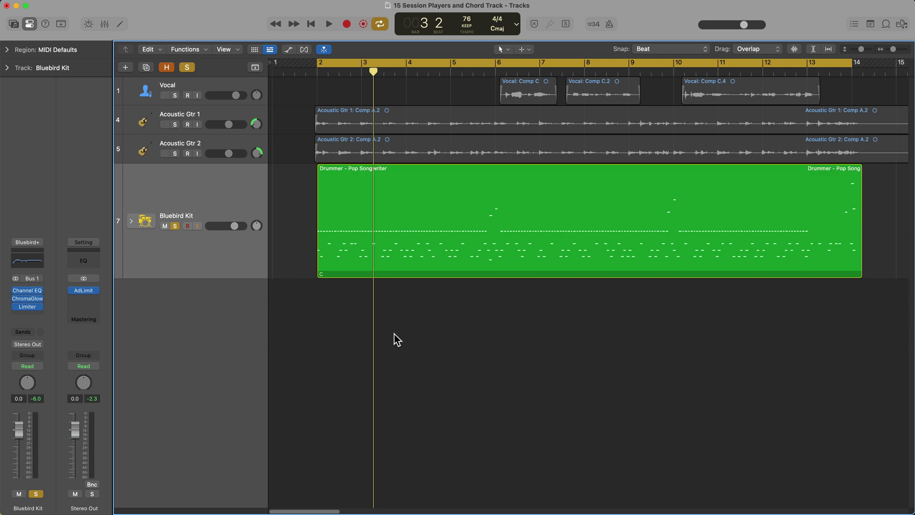